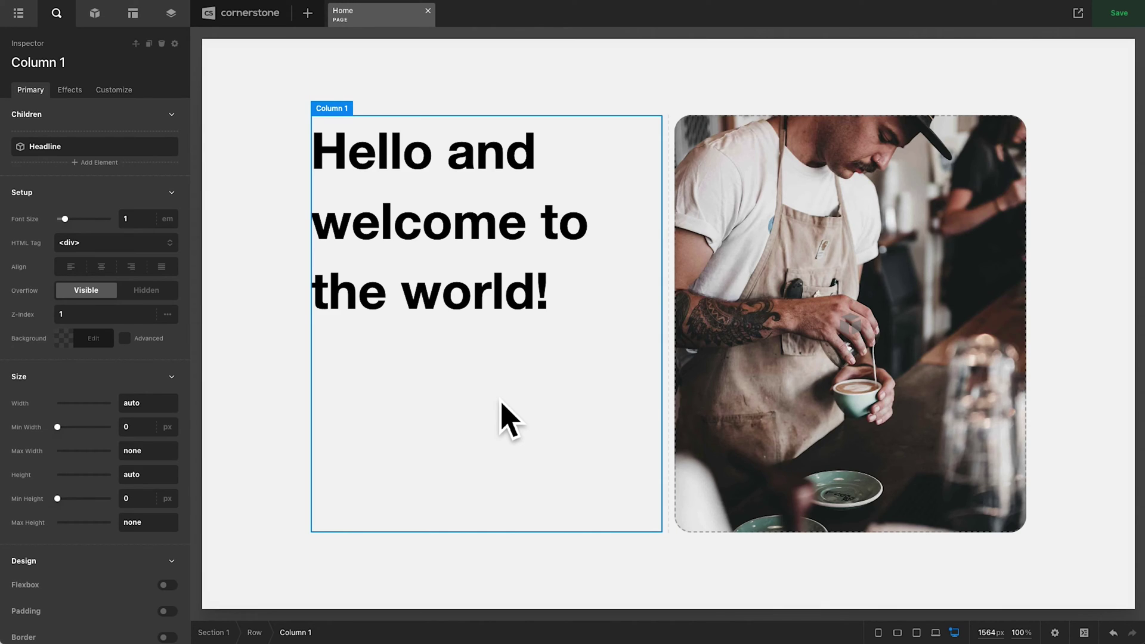
# Give the headline a Transform scroll effect with a 9999% bottom offset and save the page
pyautogui.click(444, 259)
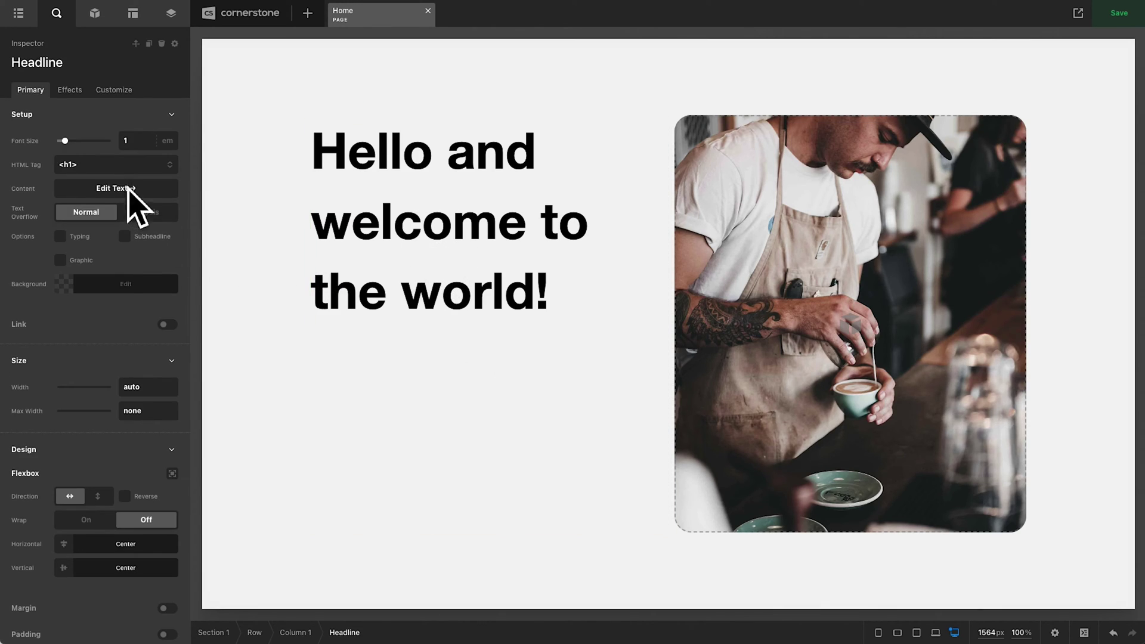
pyautogui.click(76, 90)
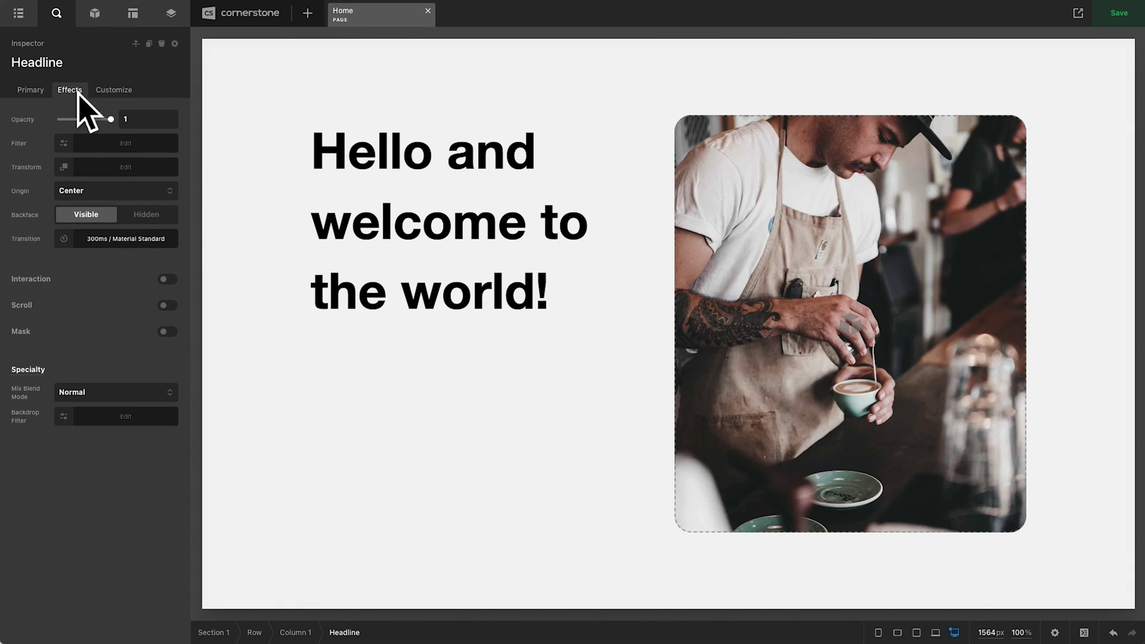
pyautogui.click(163, 305)
pyautogui.click(224, 268)
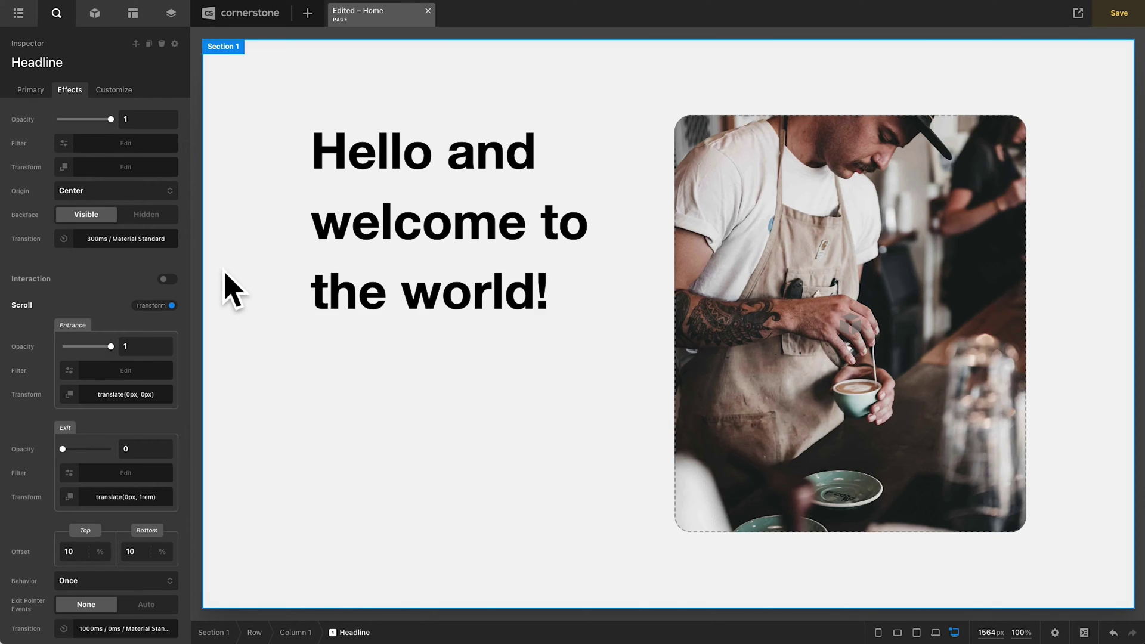
pyautogui.click(143, 555)
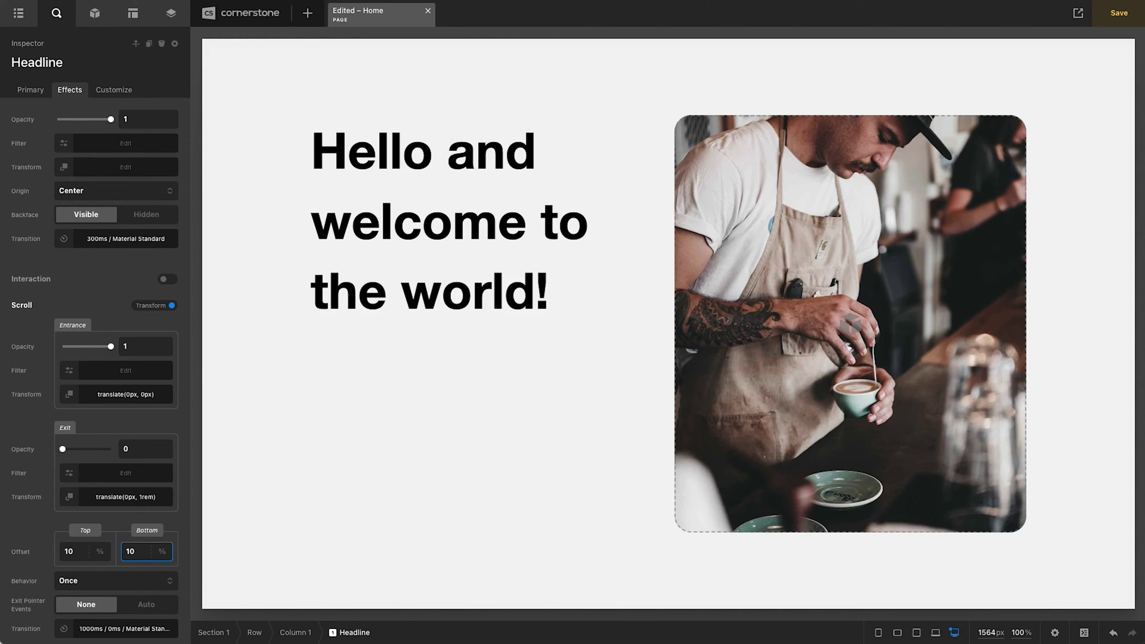
pyautogui.hotkey('ctrl', 'a')
pyautogui.write('9999')
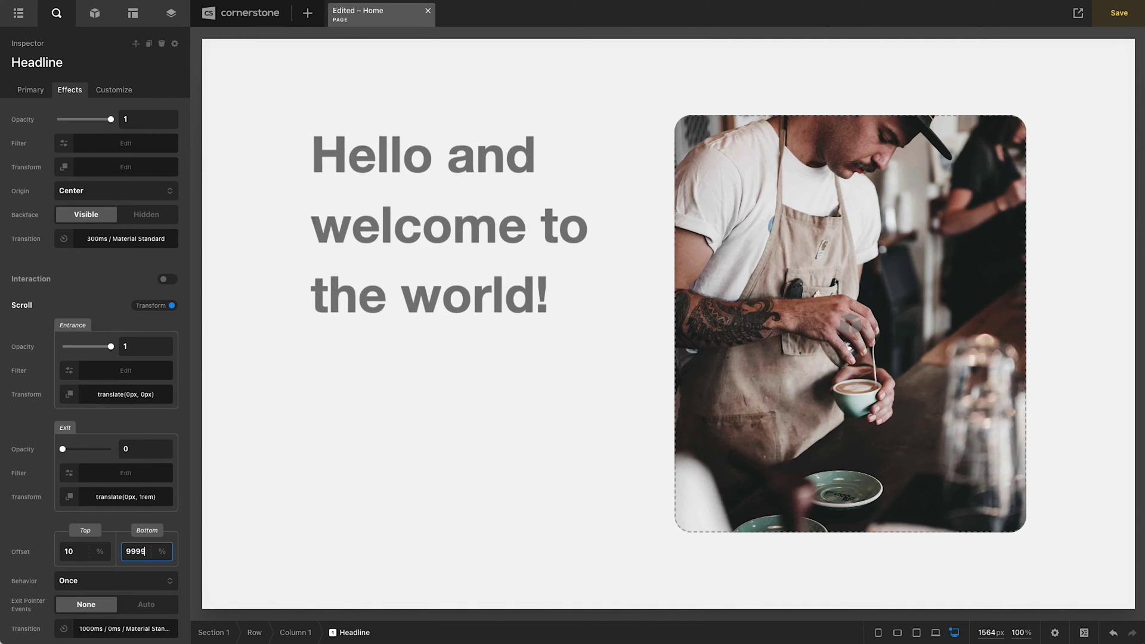
pyautogui.hotkey('ctrl', 's')
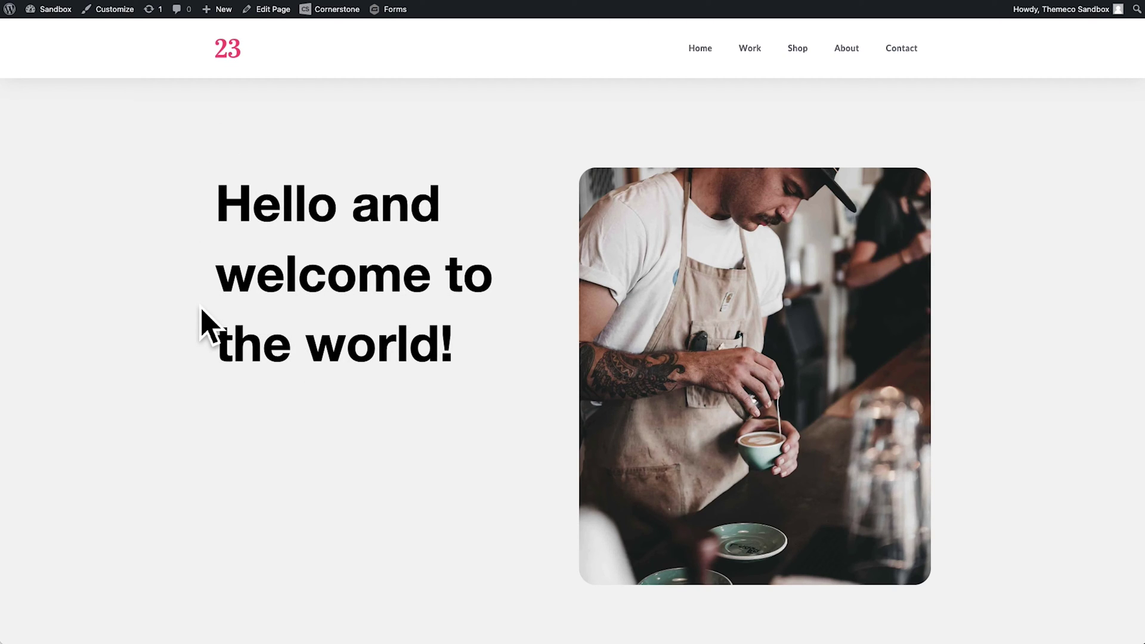
# Close the live Home page tab to get back to the Cornerstone editor
pyautogui.hotkey('ctrl', 'w')
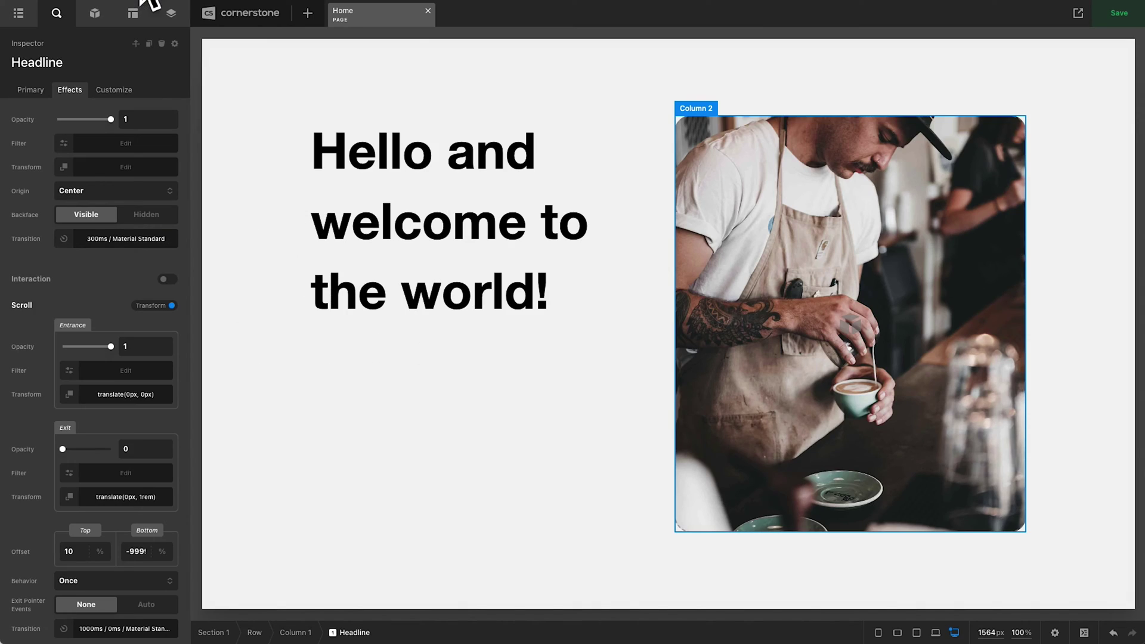
# Select Section 1 and drag a Div from the Elements library below the headline
pyautogui.click(333, 230)
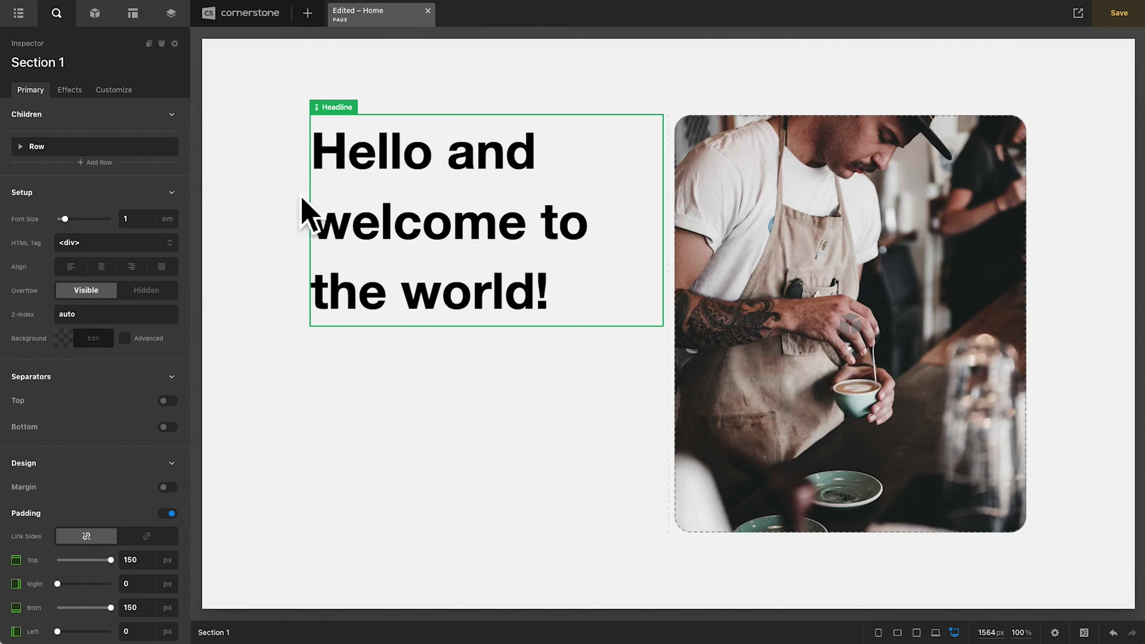
pyautogui.click(94, 12)
pyautogui.write('d')
pyautogui.moveTo(65, 140); pyautogui.dragTo(379, 356)
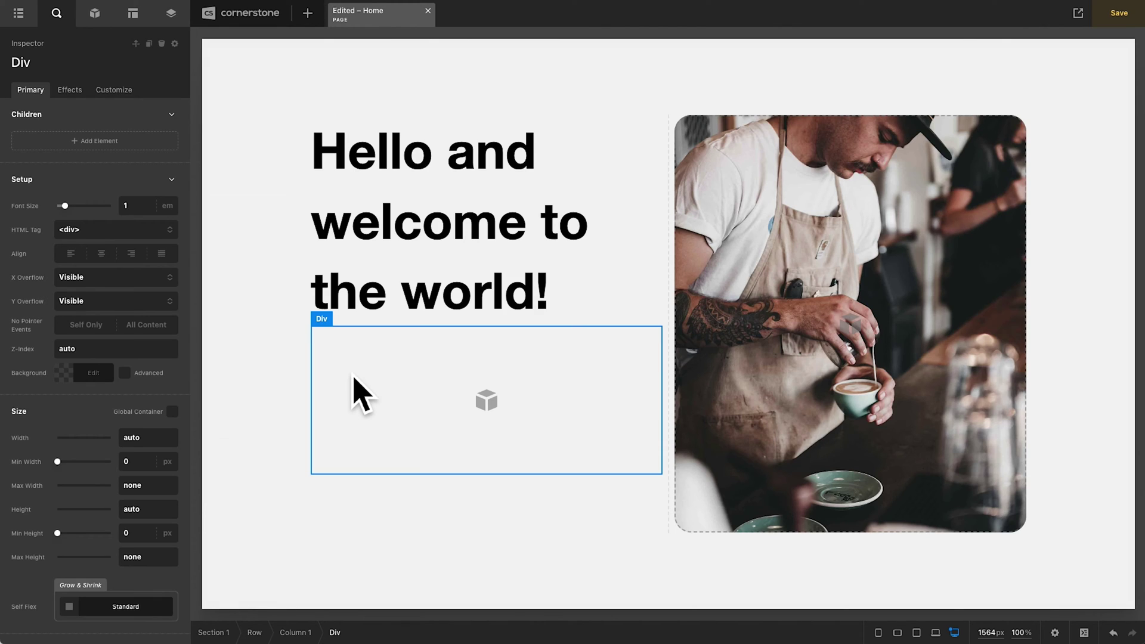
# Add a Headline element inside the Div and set its HTML tag to span
pyautogui.click(111, 148)
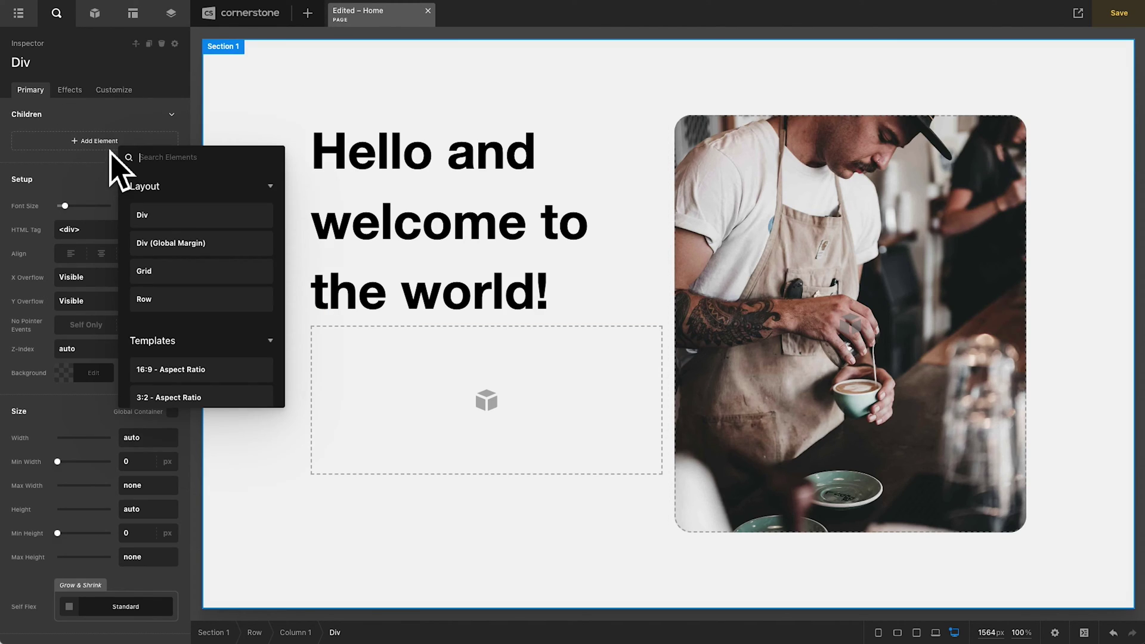
pyautogui.write('head')
pyautogui.click(154, 216)
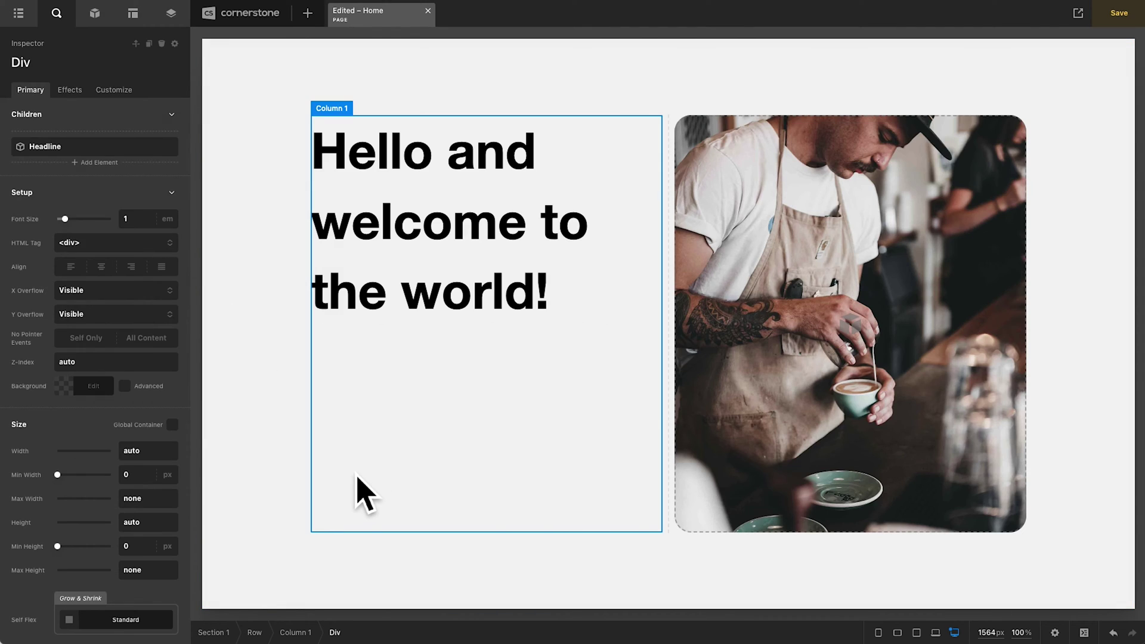
pyautogui.click(350, 332)
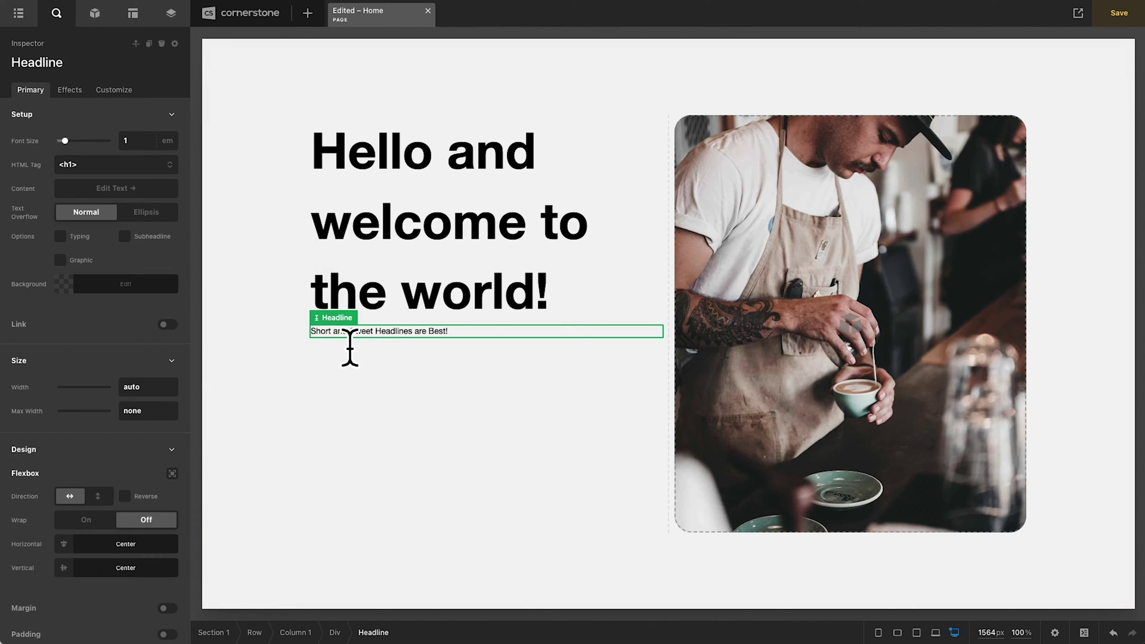
pyautogui.click(110, 164)
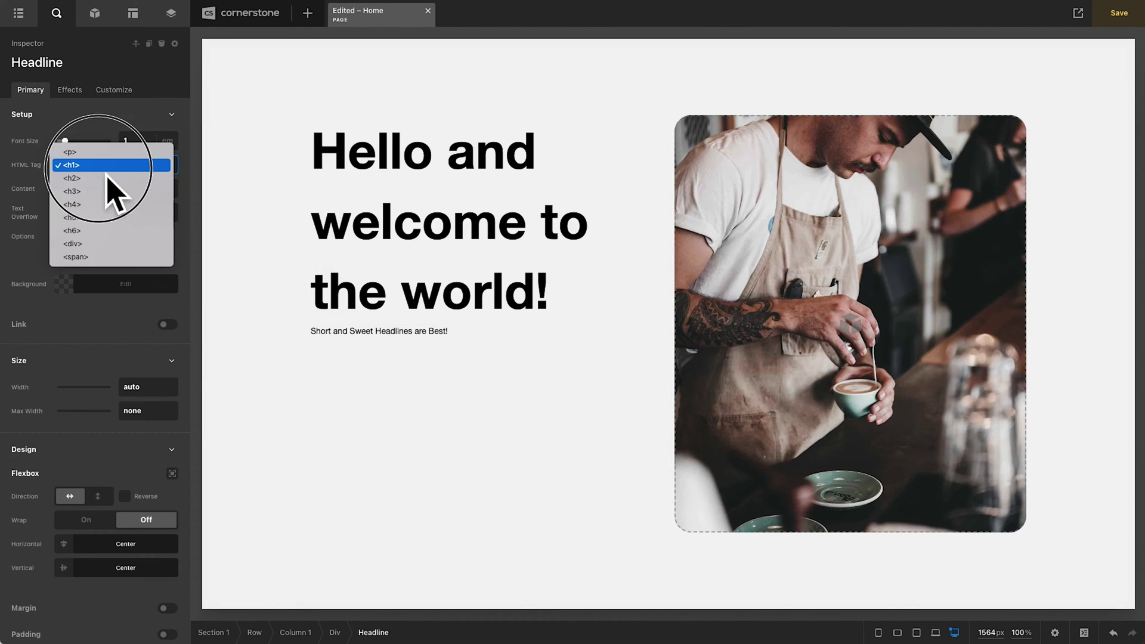
pyautogui.click(102, 258)
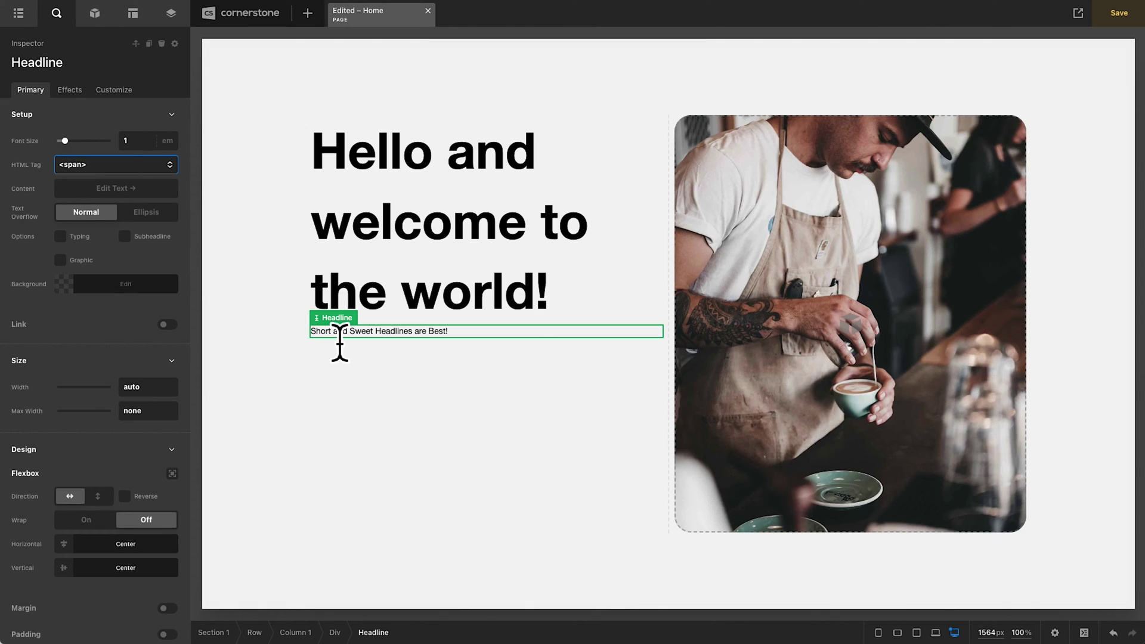
# Set the containing Div's HTML tag to h1
pyautogui.click(337, 632)
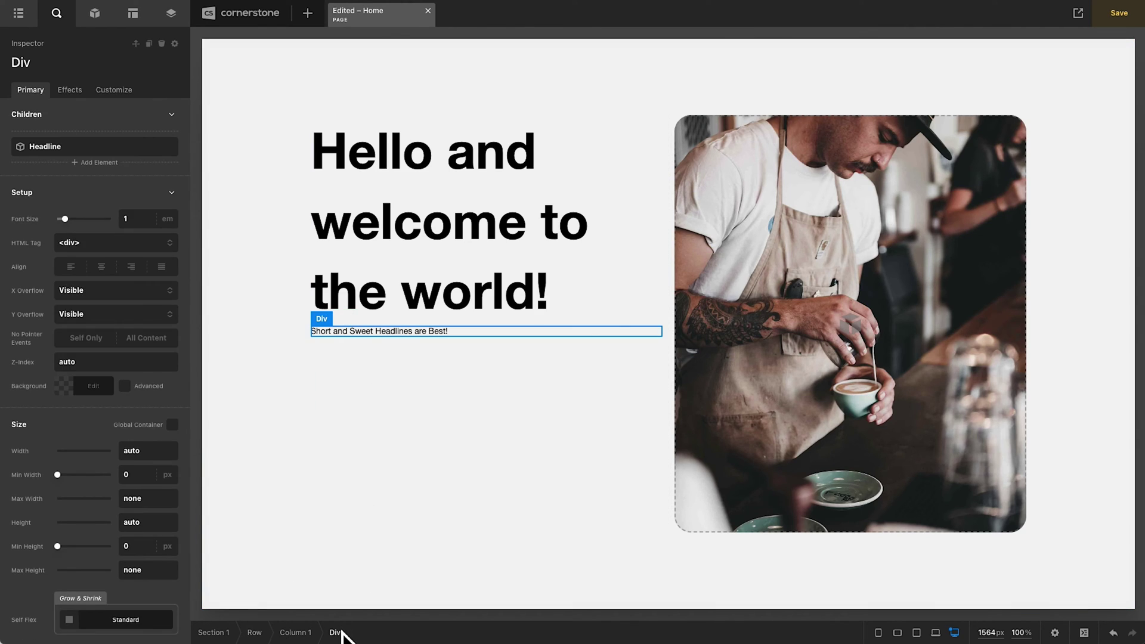
pyautogui.click(118, 245)
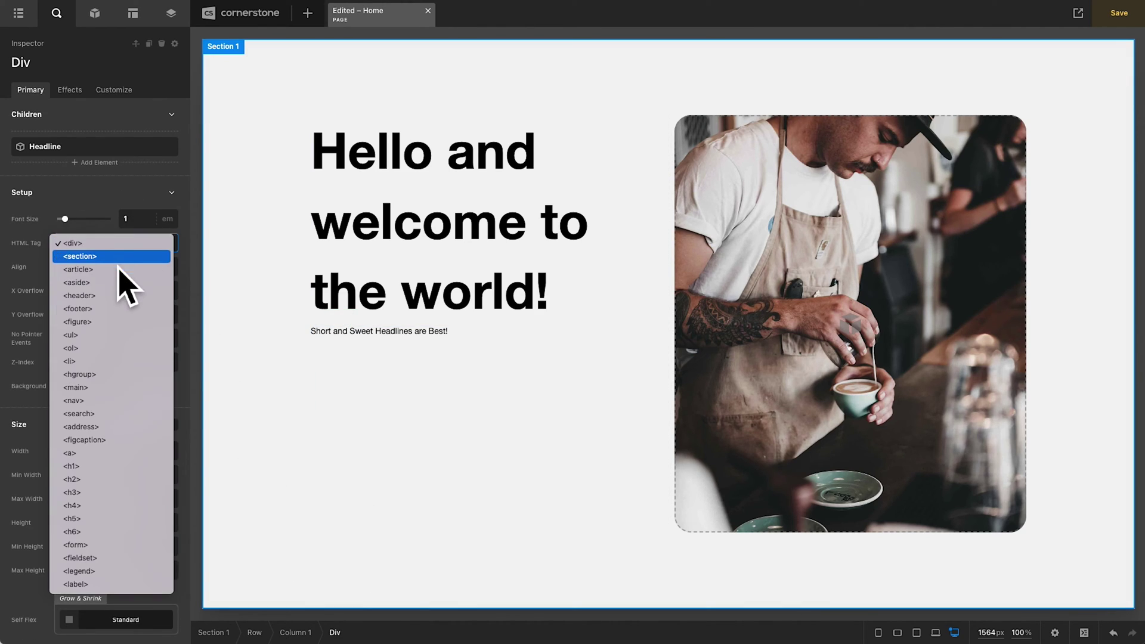
pyautogui.click(109, 468)
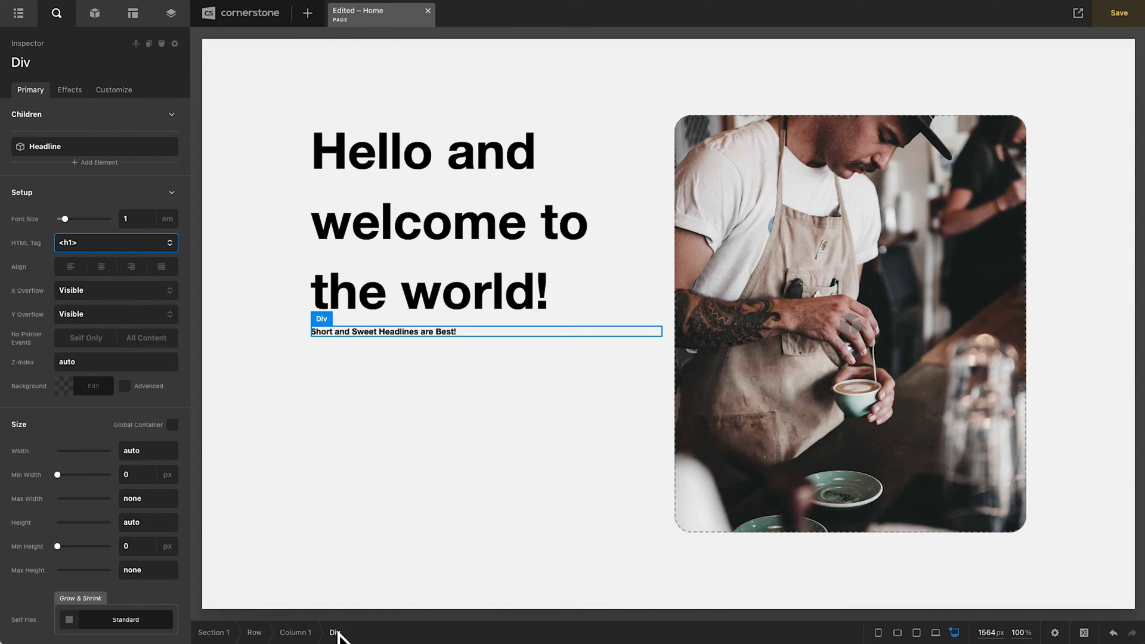
pyautogui.click(333, 343)
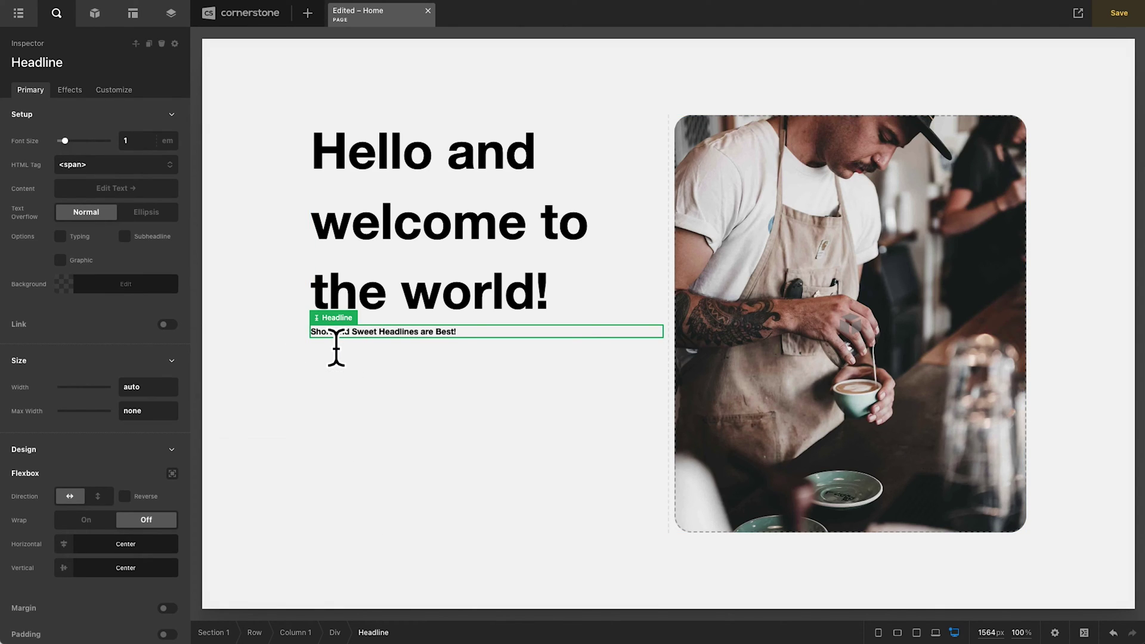
# Make the Div a String looper provider with a Newline delimiter and text 'Hello and welcome to the world!!'
pyautogui.click(334, 633)
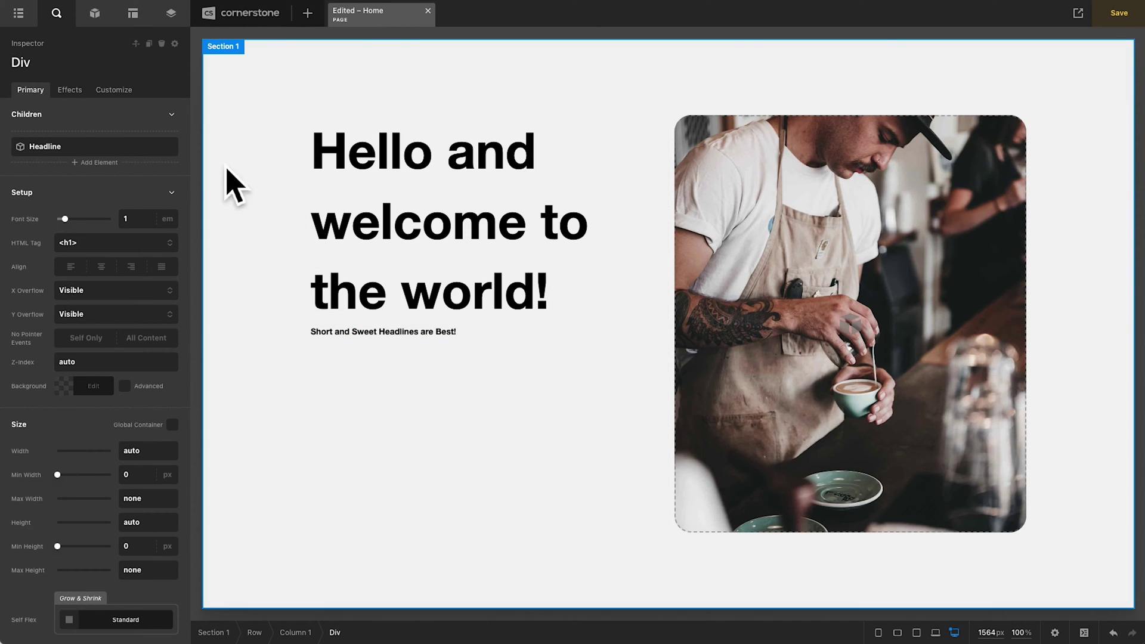
pyautogui.click(127, 94)
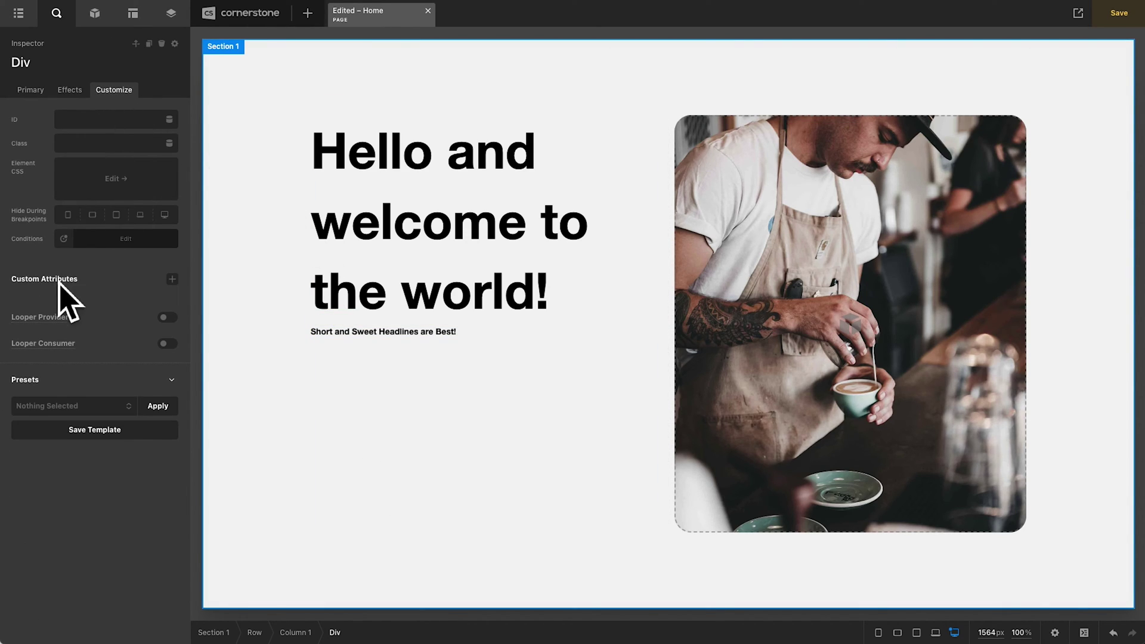
pyautogui.click(167, 317)
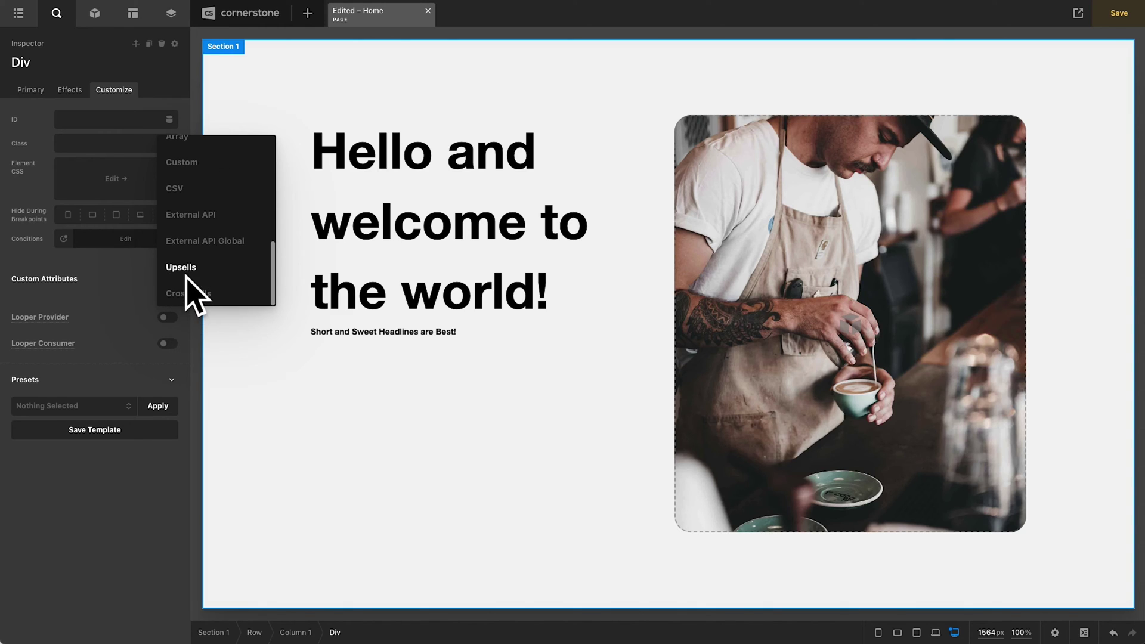
pyautogui.scroll(-3, 184, 287)
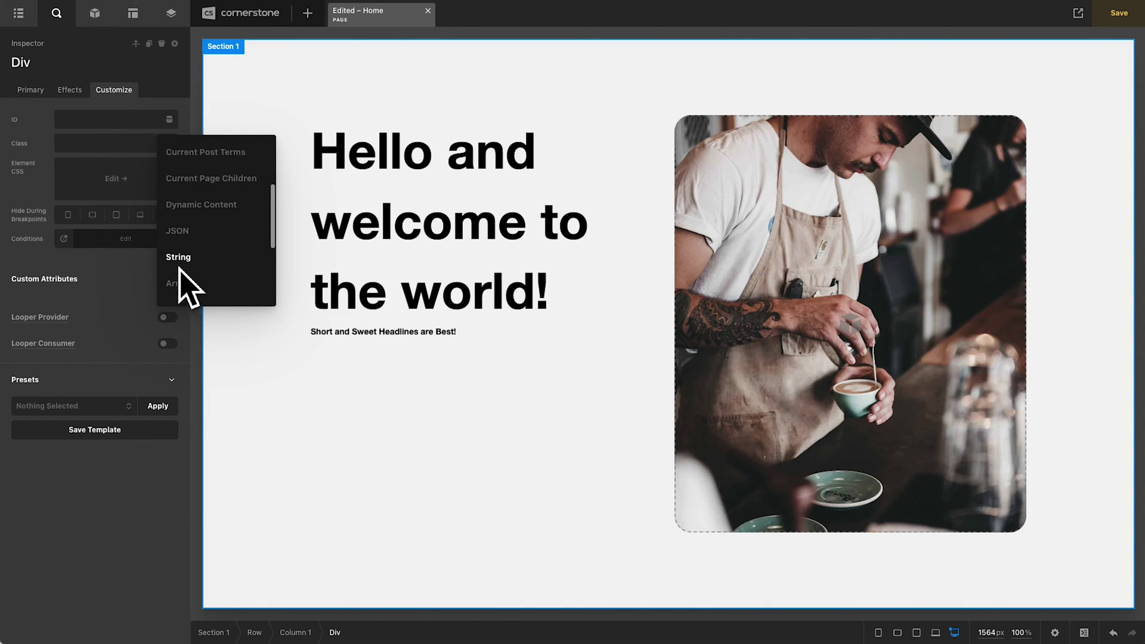
pyautogui.click(190, 264)
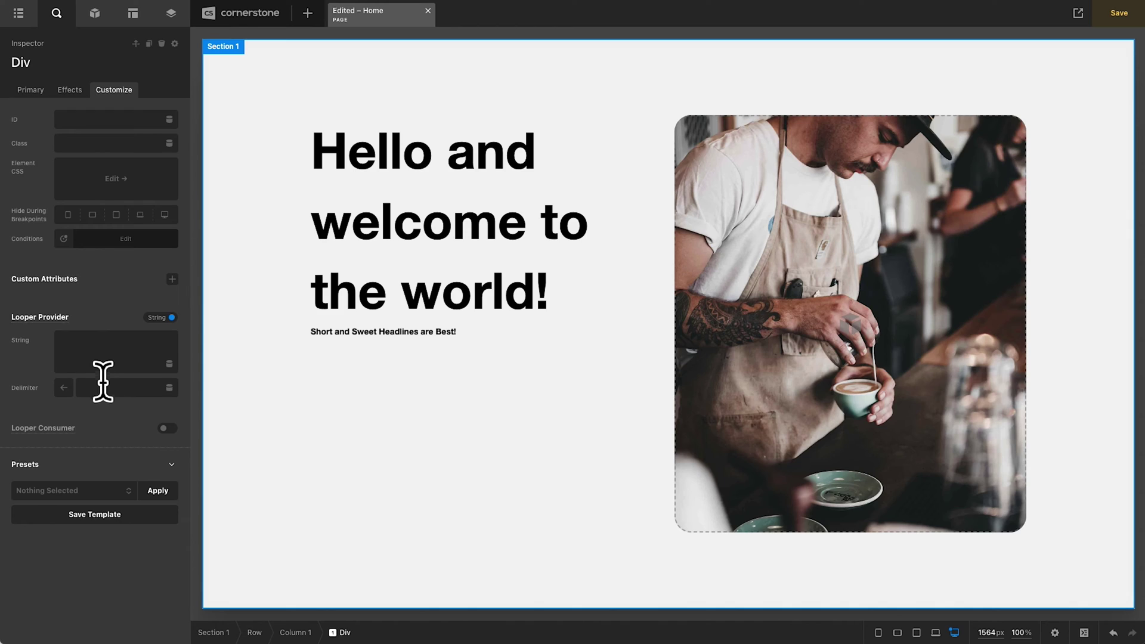
pyautogui.click(64, 388)
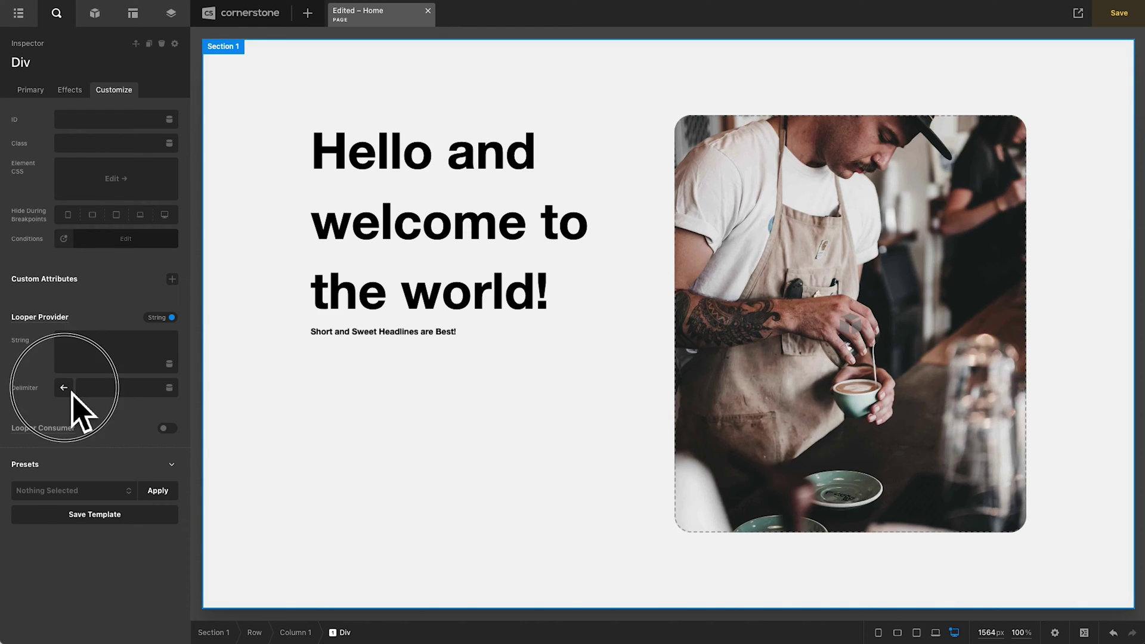
pyautogui.click(94, 369)
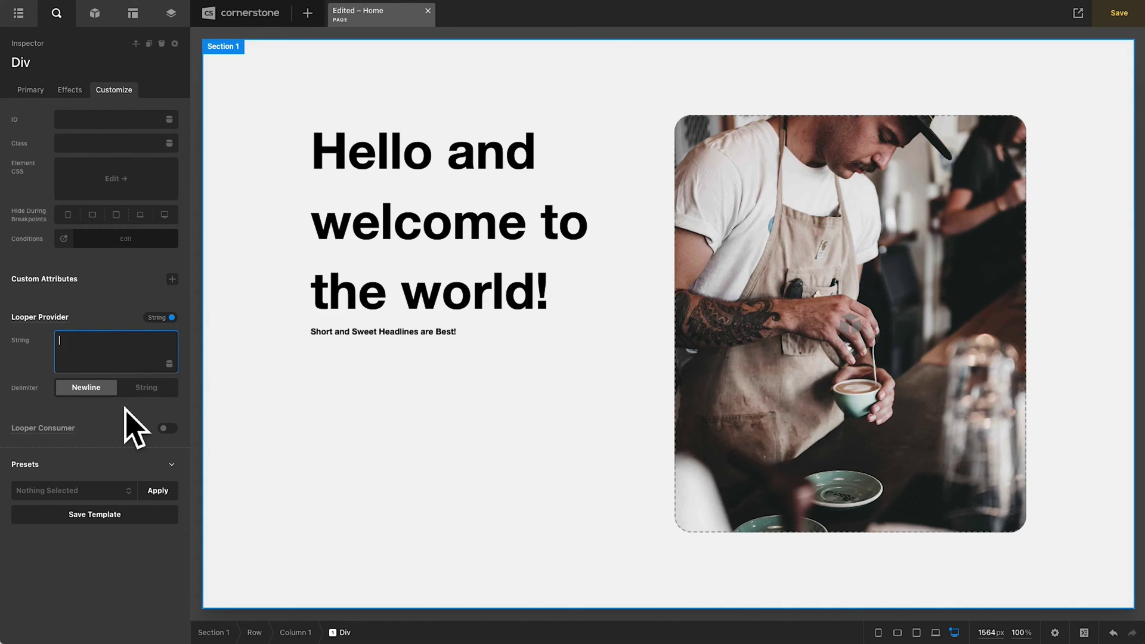
pyautogui.write('Hello and welcome to the world')
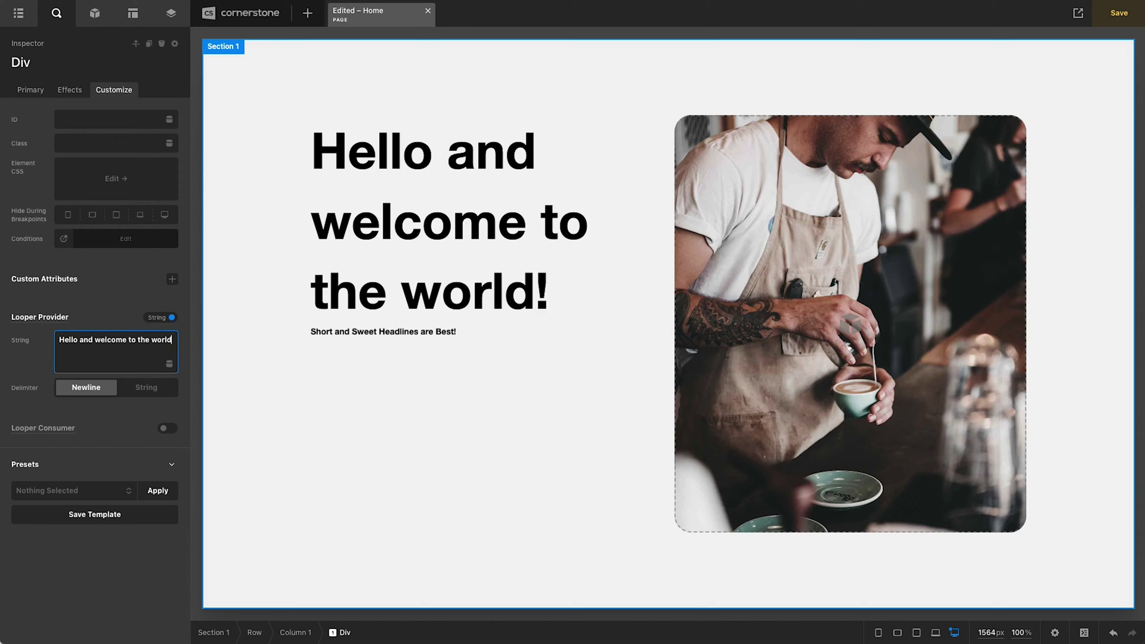
pyautogui.write('!!')
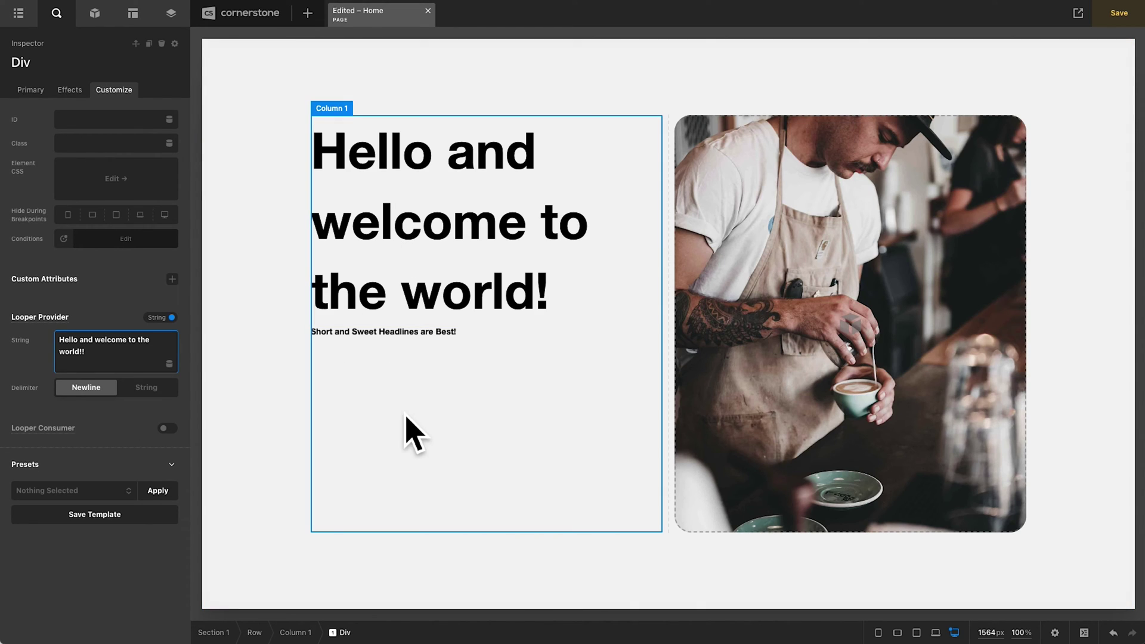
# Enable Looper Consumer on the subheadline
pyautogui.click(332, 334)
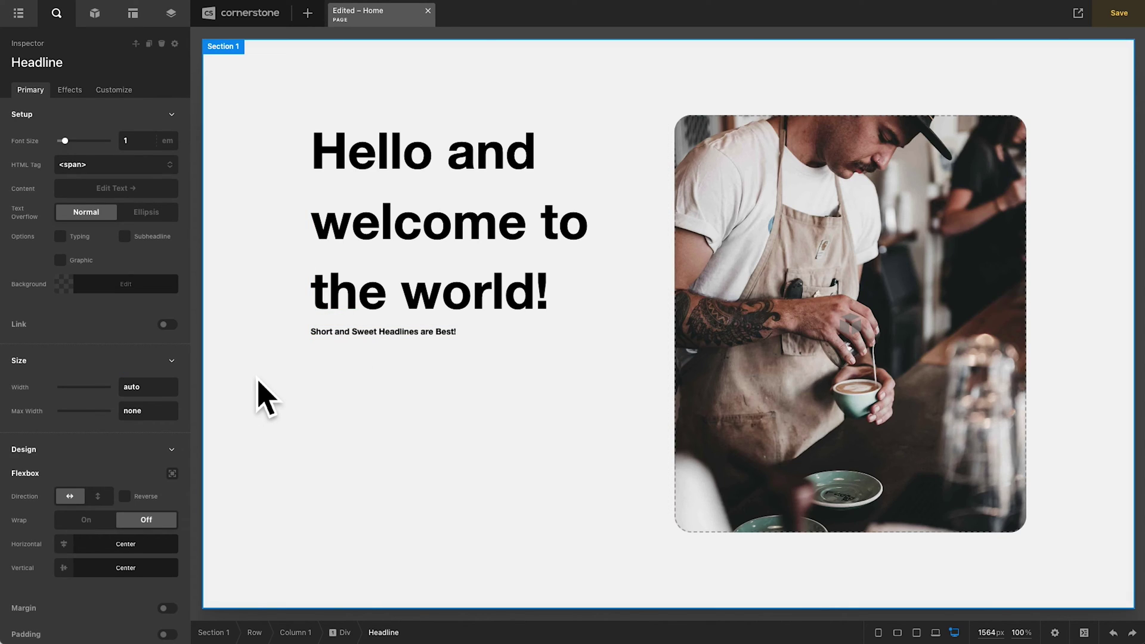
pyautogui.click(116, 91)
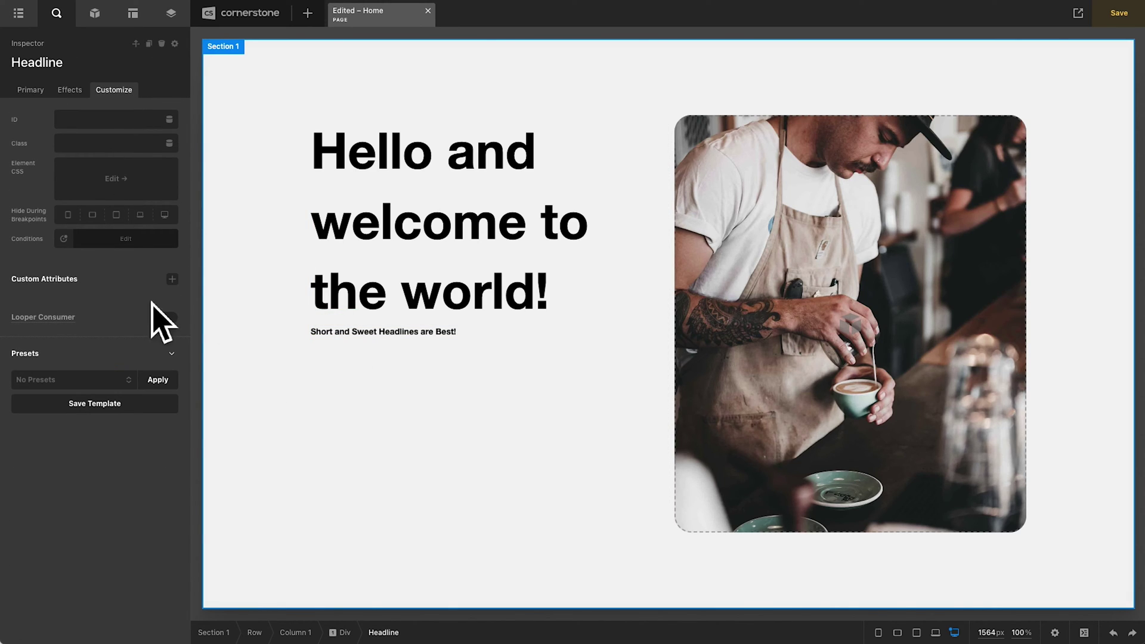
pyautogui.click(169, 319)
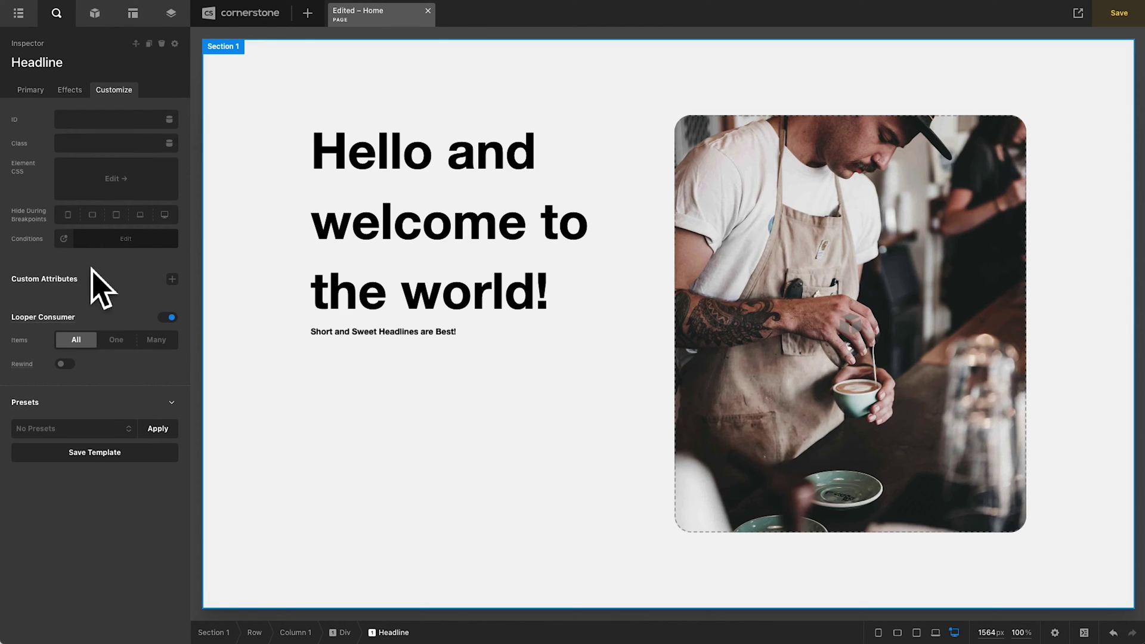
# Replace the subheadline's text with the dynamic looper item {{dc:looper:item}}
pyautogui.click(35, 94)
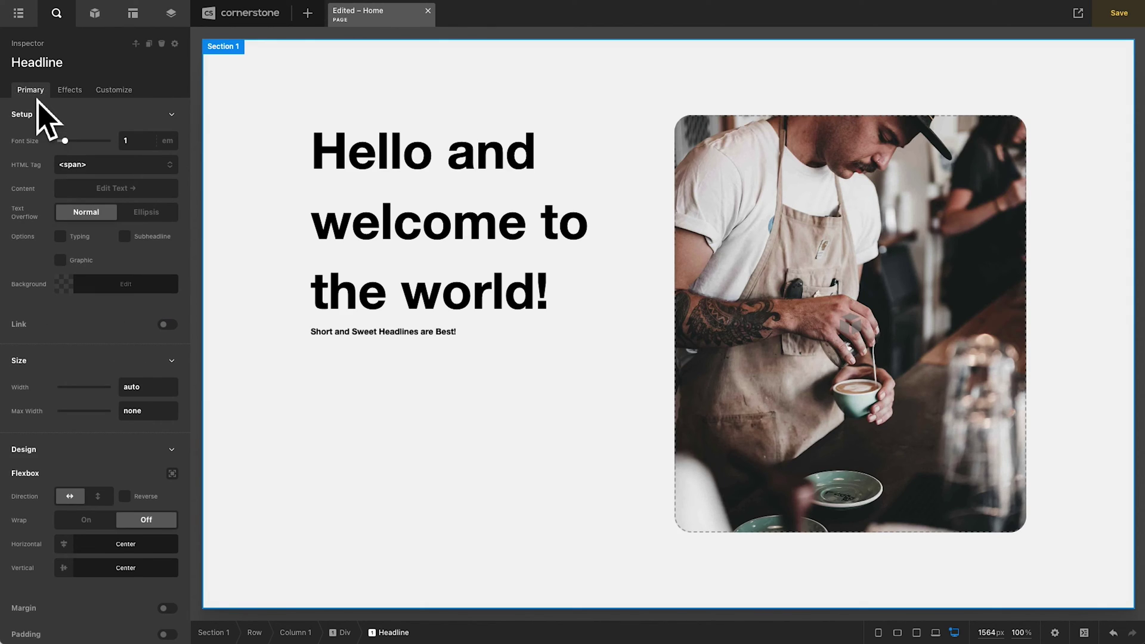
pyautogui.click(103, 189)
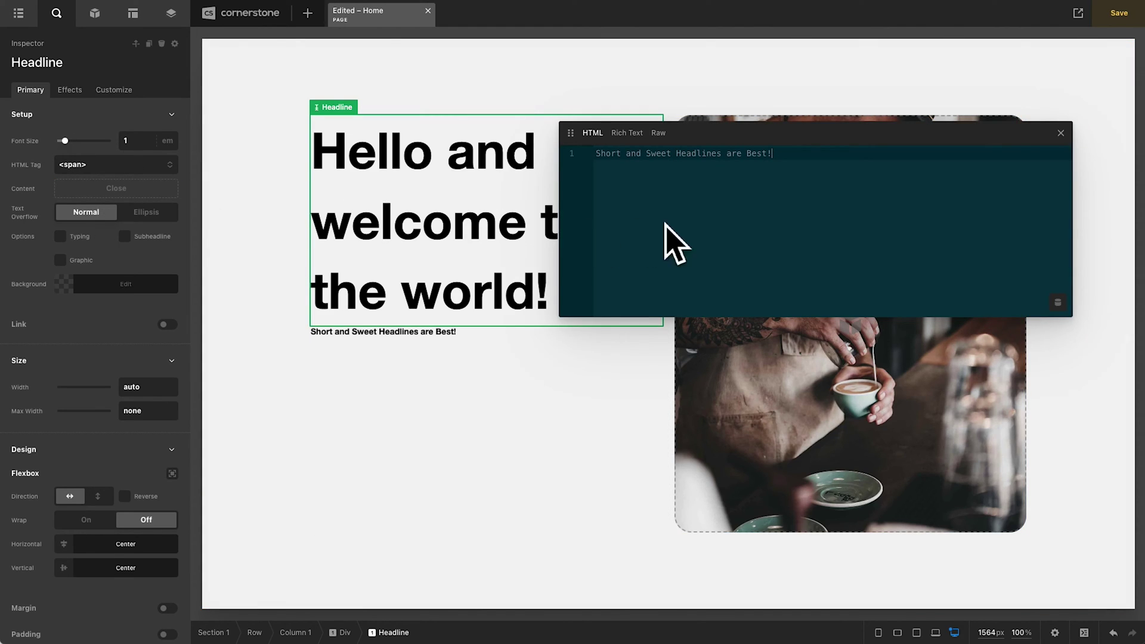
pyautogui.press('super+a')
pyautogui.press('BackSpace')
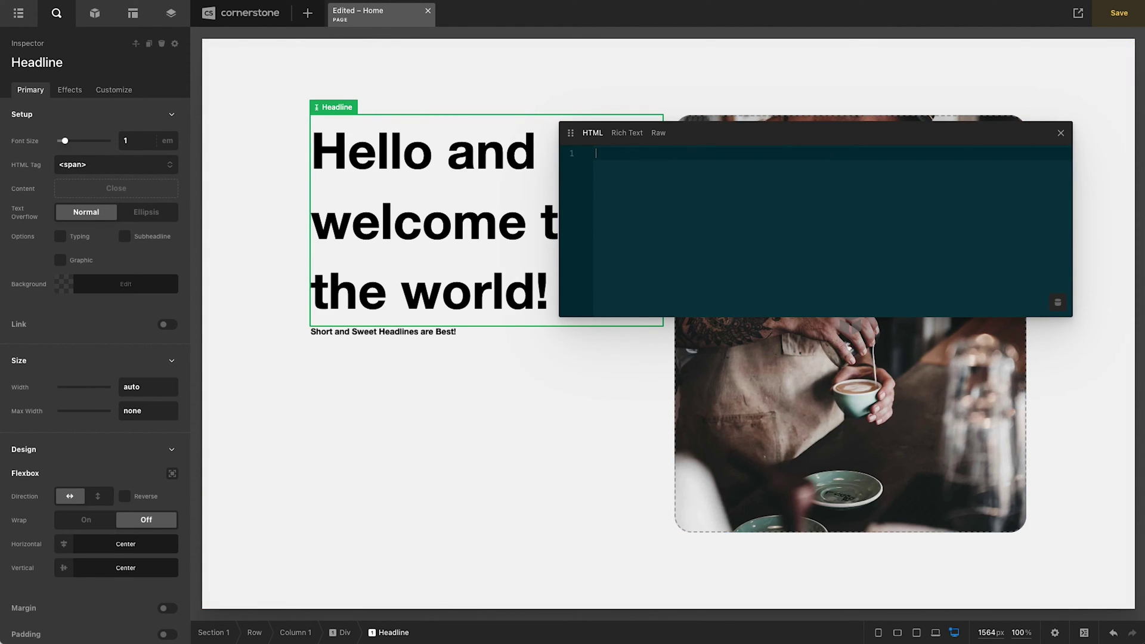
pyautogui.click(1054, 302)
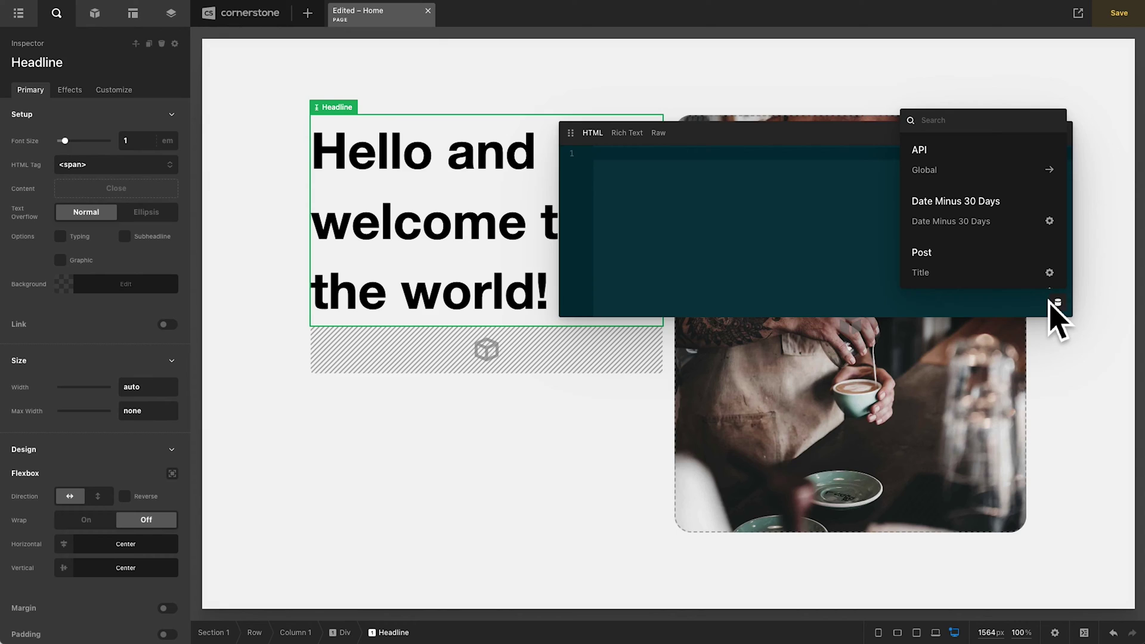
pyautogui.write('loop')
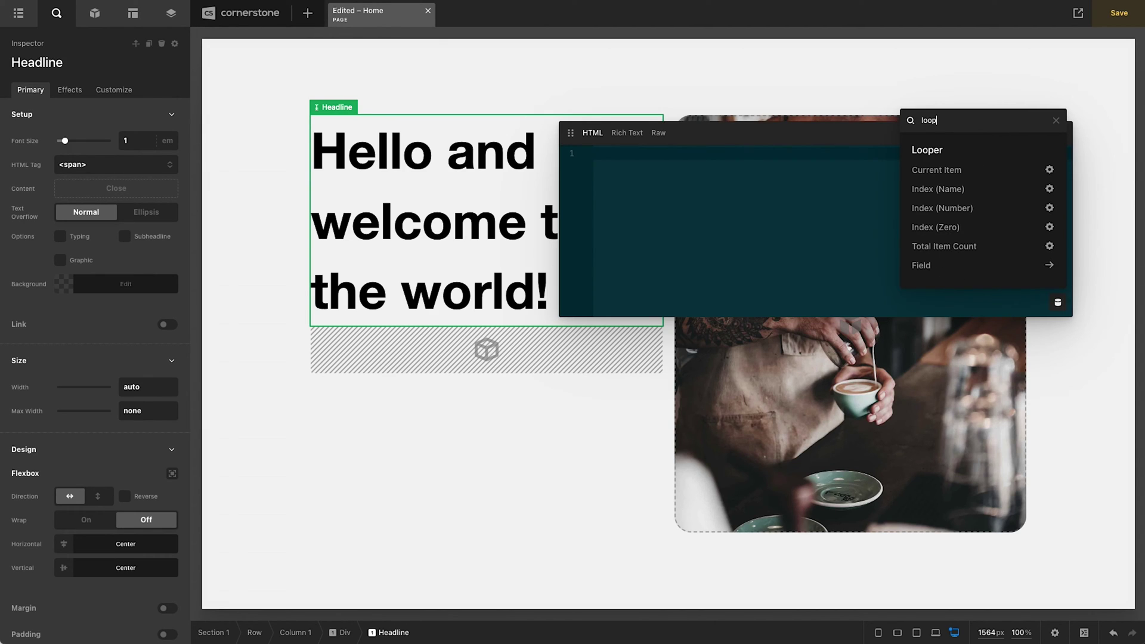
pyautogui.click(969, 177)
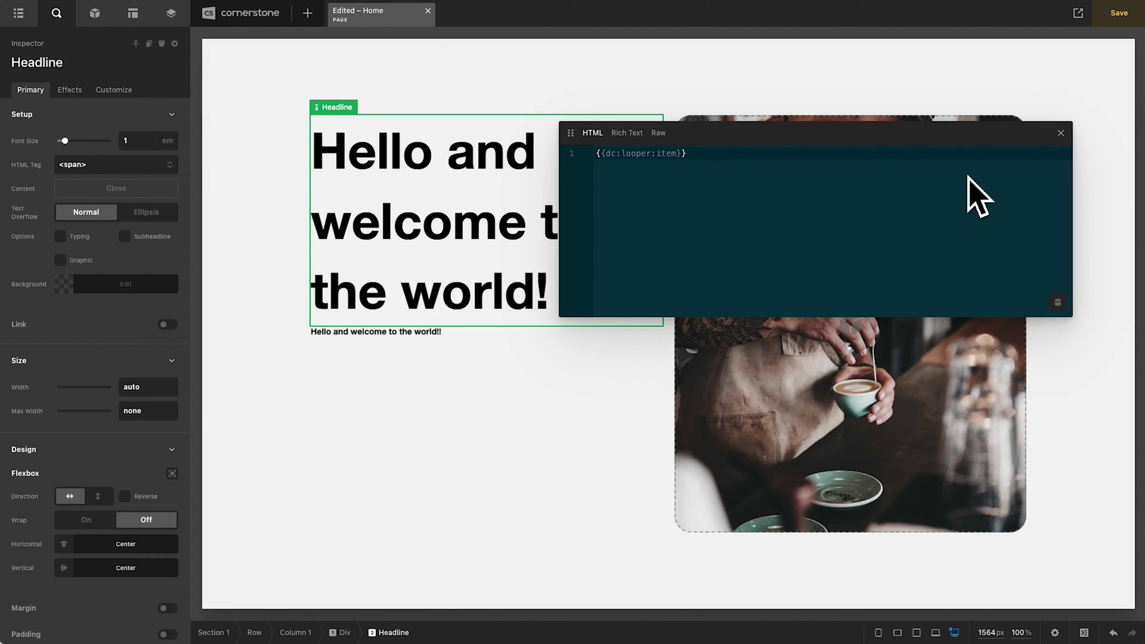
pyautogui.click(1062, 133)
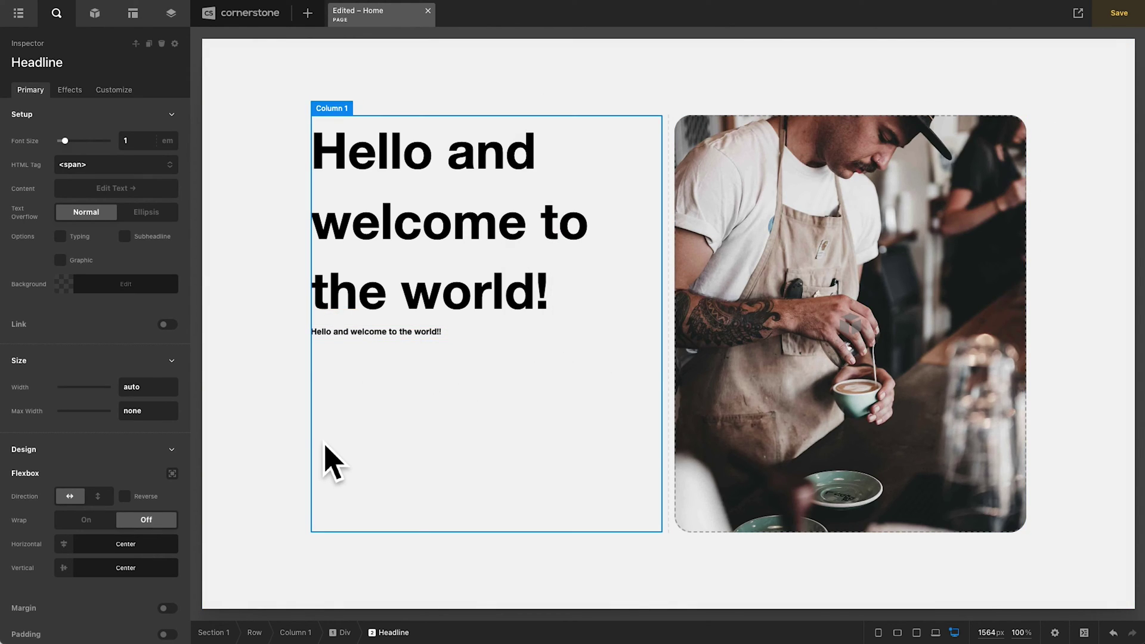
# Give the subheadline a Transform scroll effect with a 9999% bottom offset and save
pyautogui.click(357, 345)
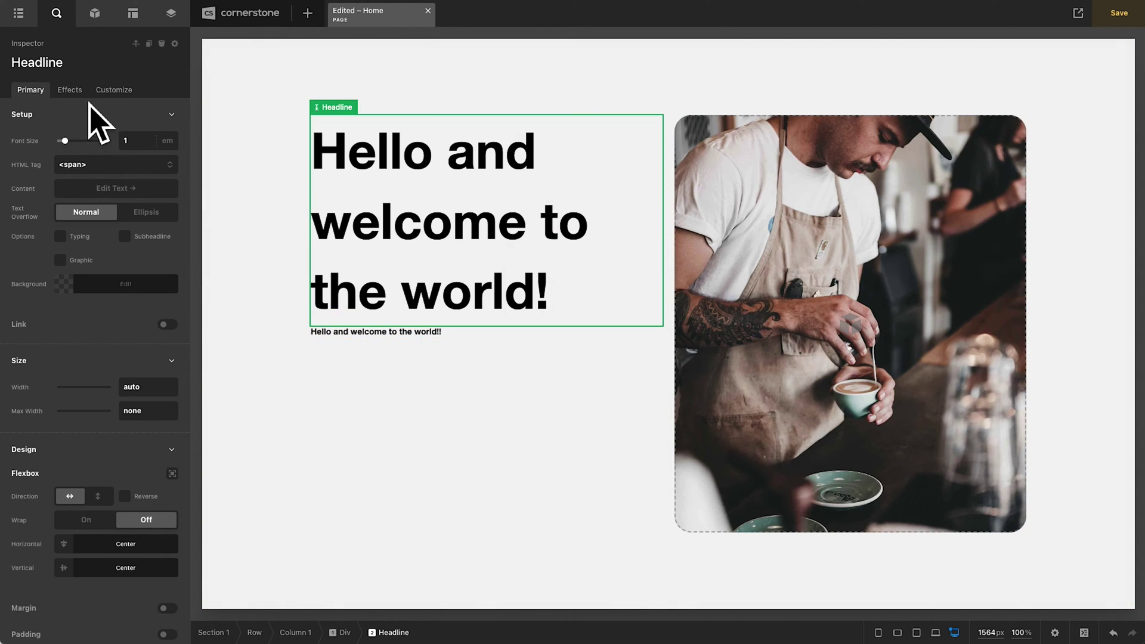
pyautogui.click(71, 90)
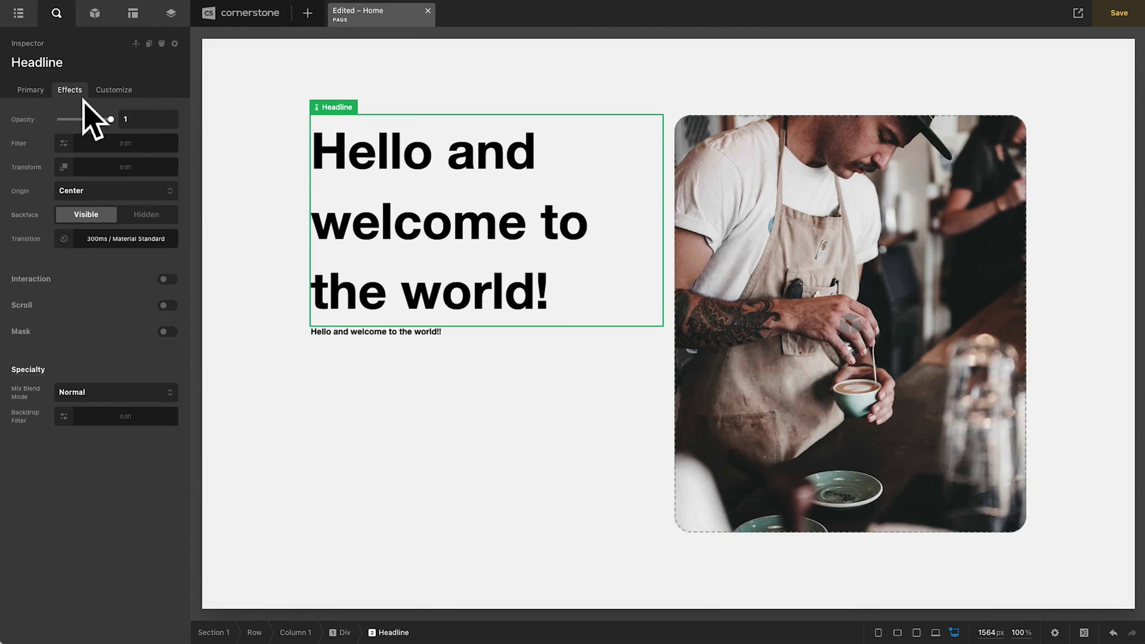
pyautogui.click(169, 306)
pyautogui.click(196, 264)
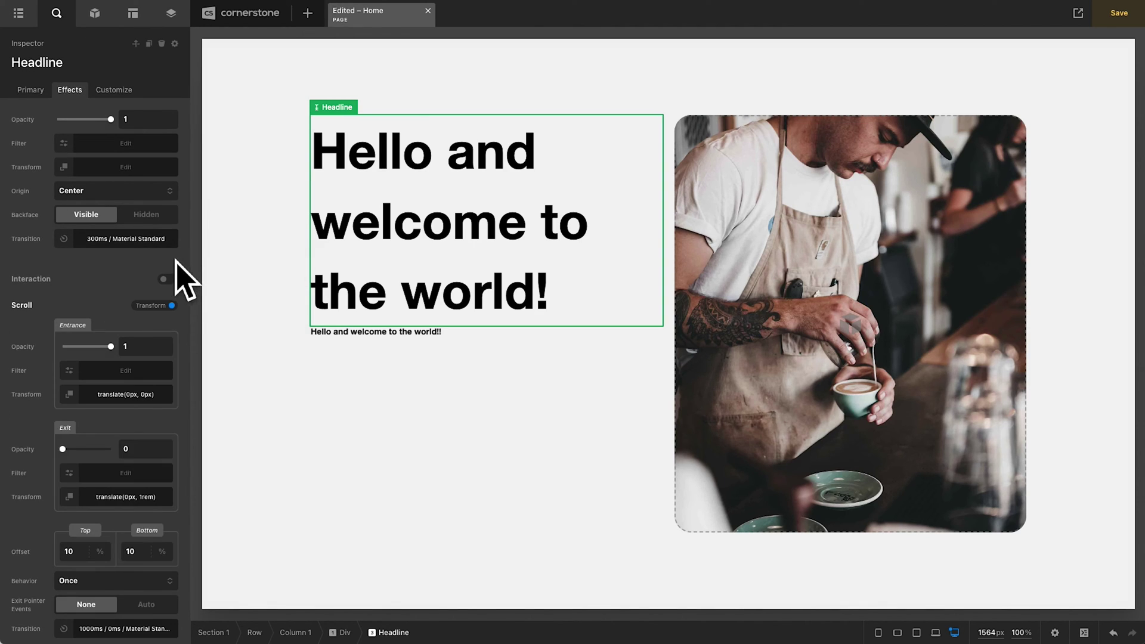
pyautogui.click(133, 552)
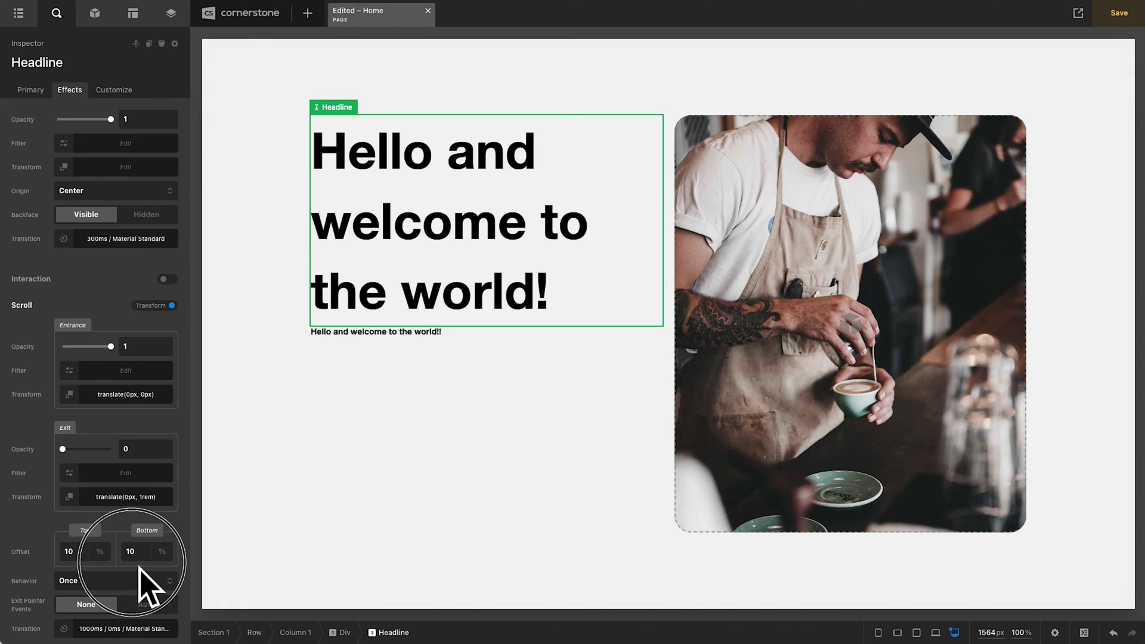
pyautogui.press('BackSpace')
pyautogui.press('BackSpace')
pyautogui.write('9999')
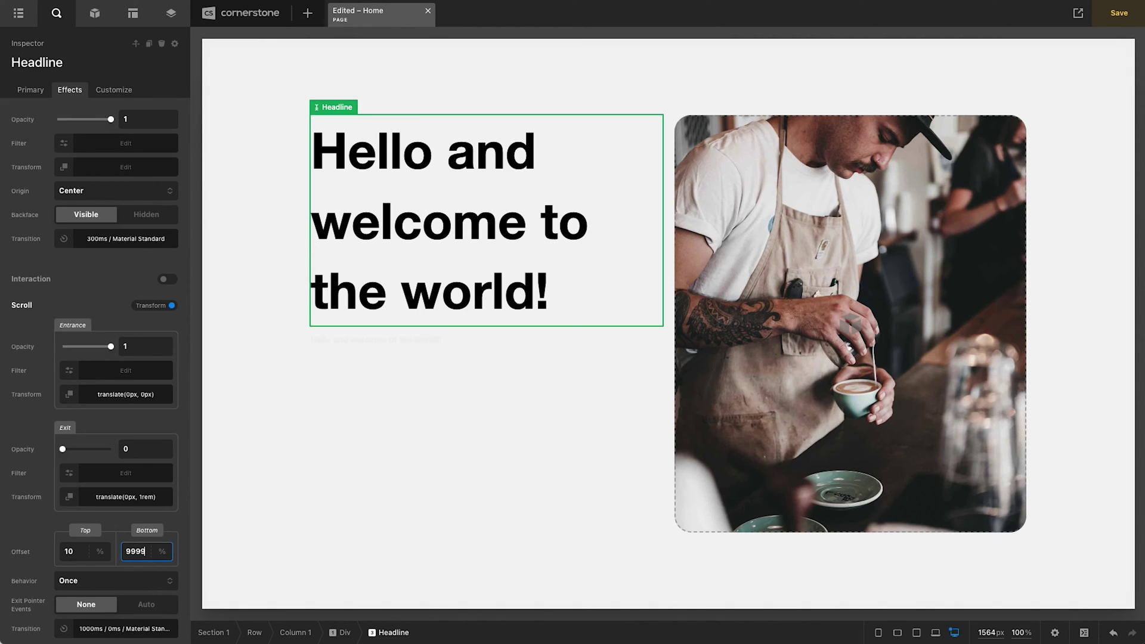
pyautogui.hotkey('ctrl', 's')
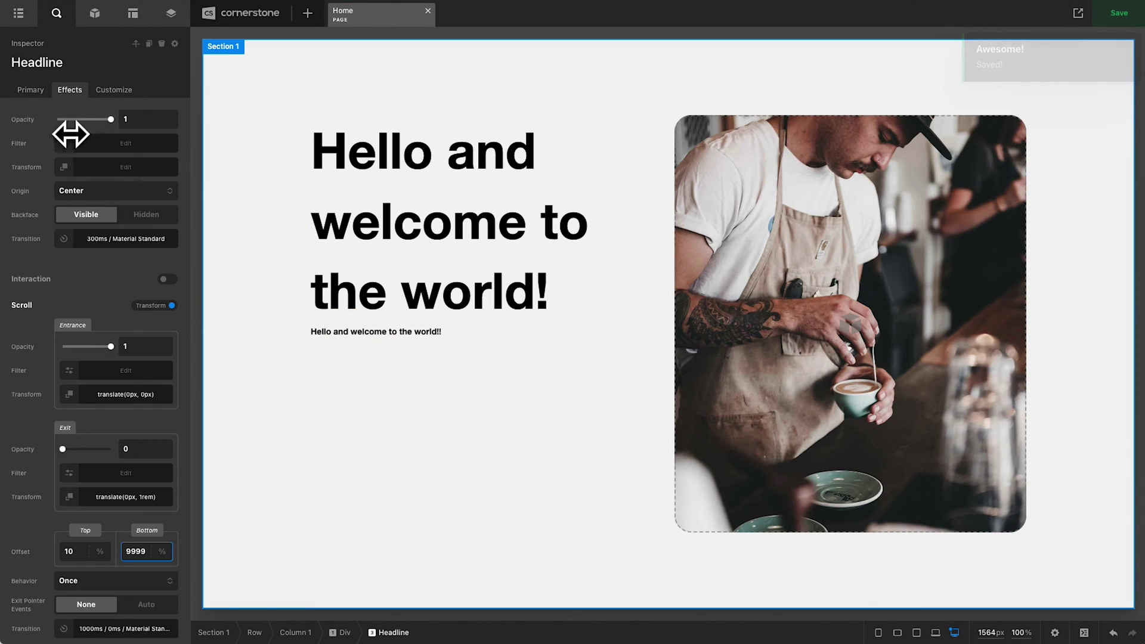
# Set the subheadline's font size to 6 em, save, and reload the live page to preview
pyautogui.click(30, 89)
pyautogui.scroll(-7, 95, 459)
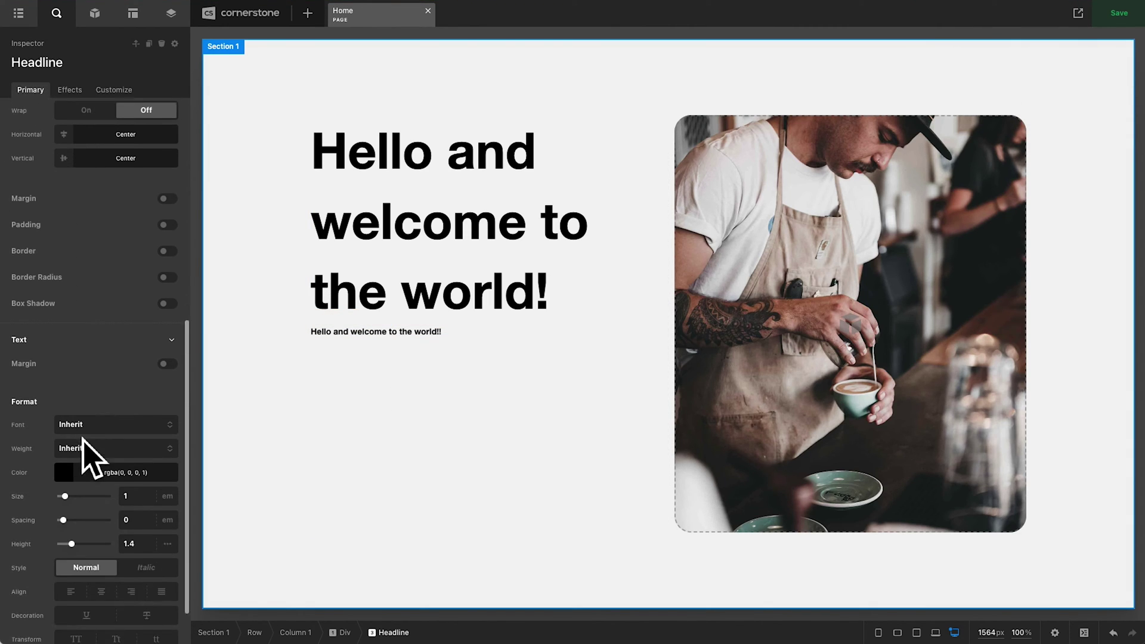
pyautogui.click(139, 467)
pyautogui.write('6')
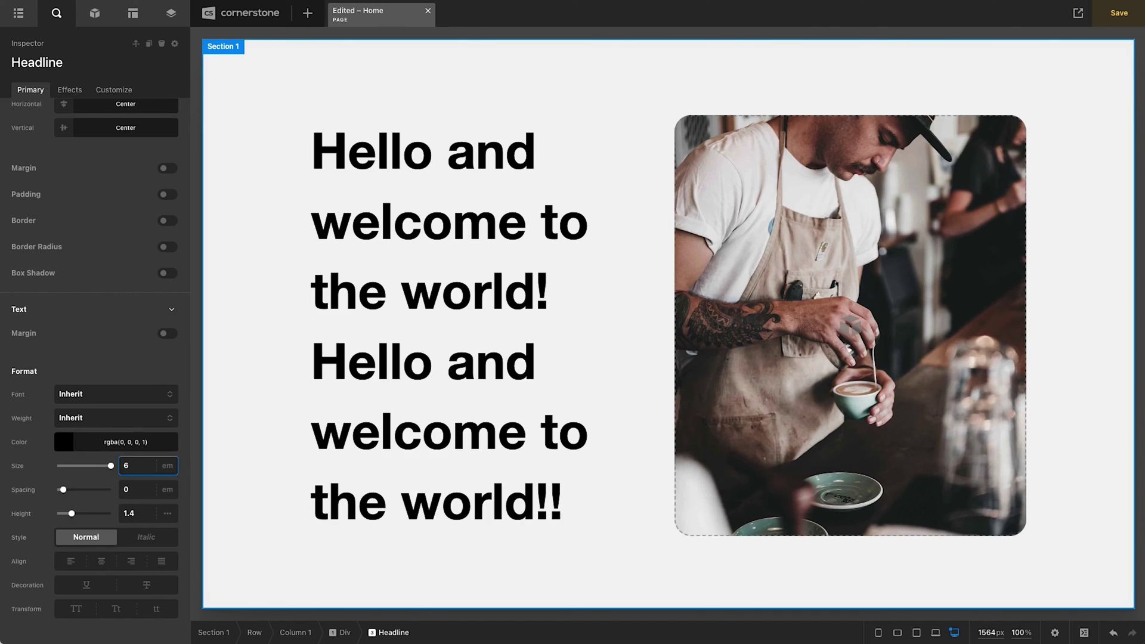
pyautogui.hotkey('ctrl', 's')
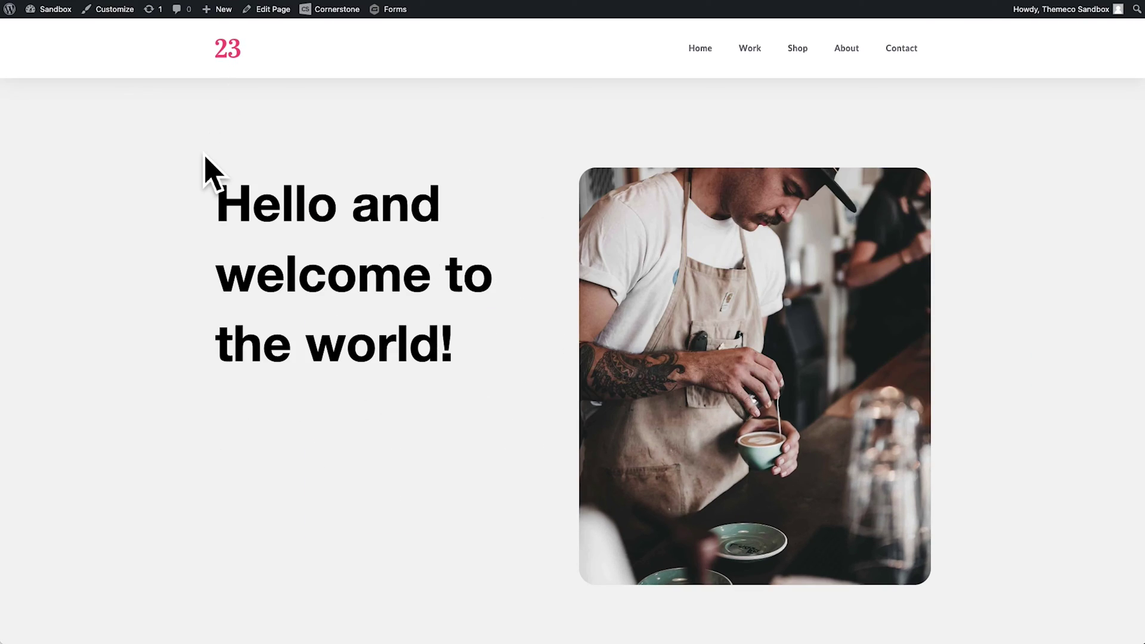
pyautogui.press('super+r')
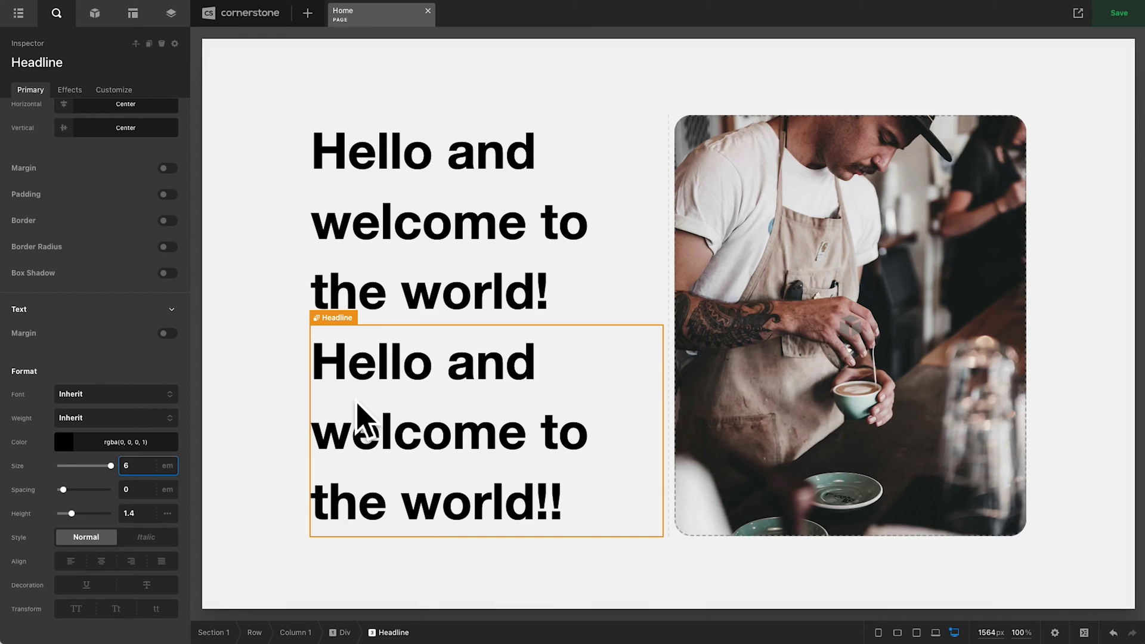
# Open the Div's Looper Provider string field for editing
pyautogui.click(344, 632)
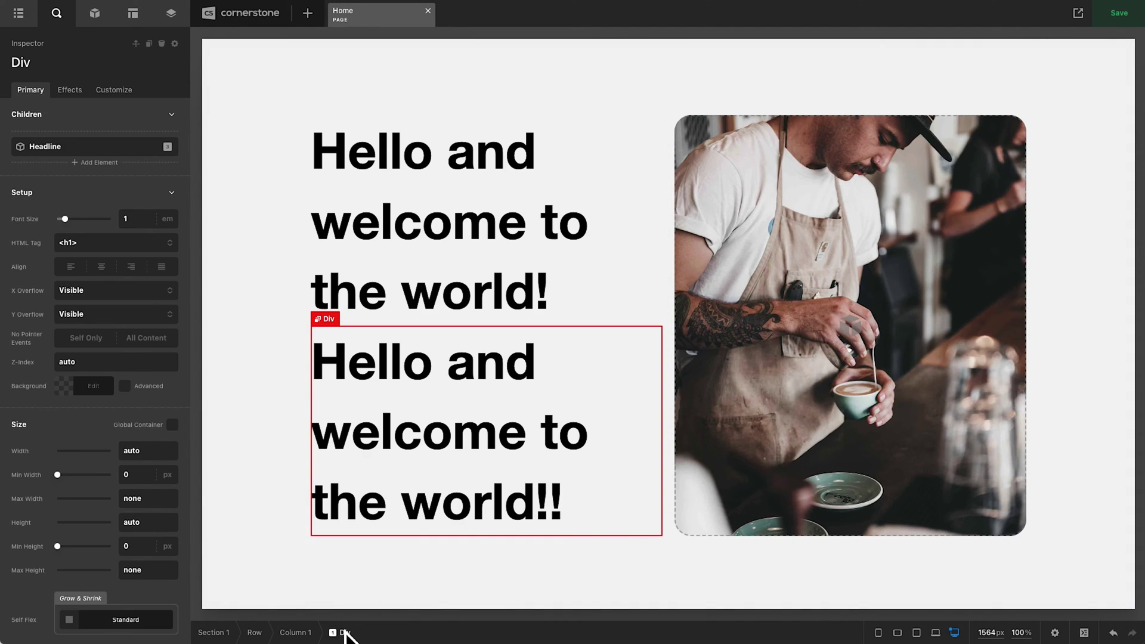
pyautogui.click(115, 91)
pyautogui.click(80, 353)
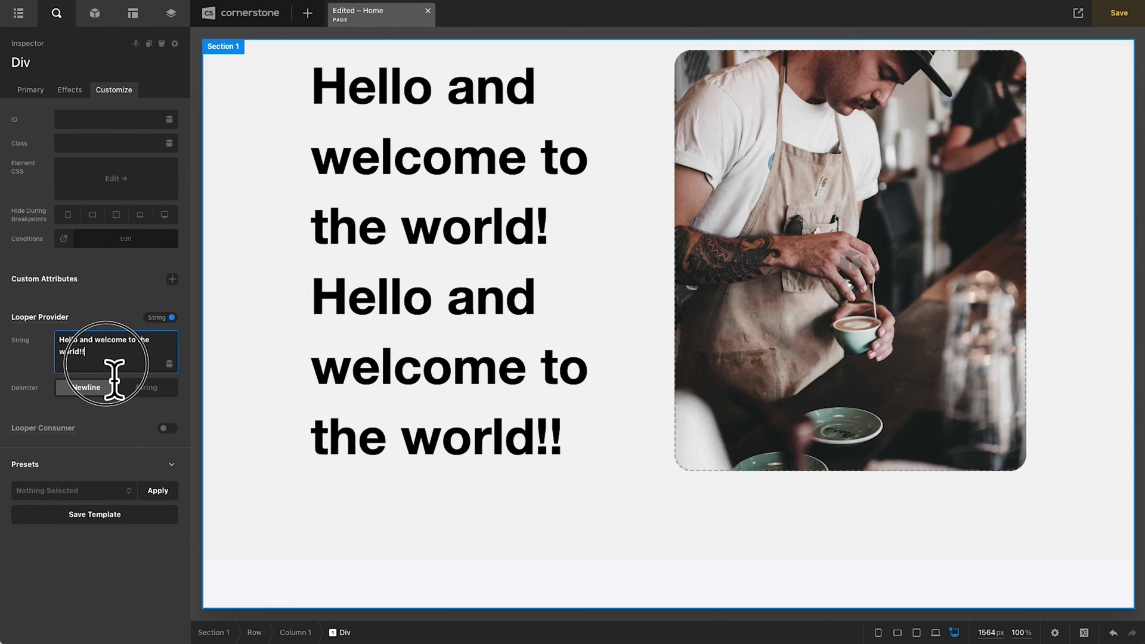
# Rework the line breaks in the looper string, joining the lines back into one sentence
pyautogui.press('Up')
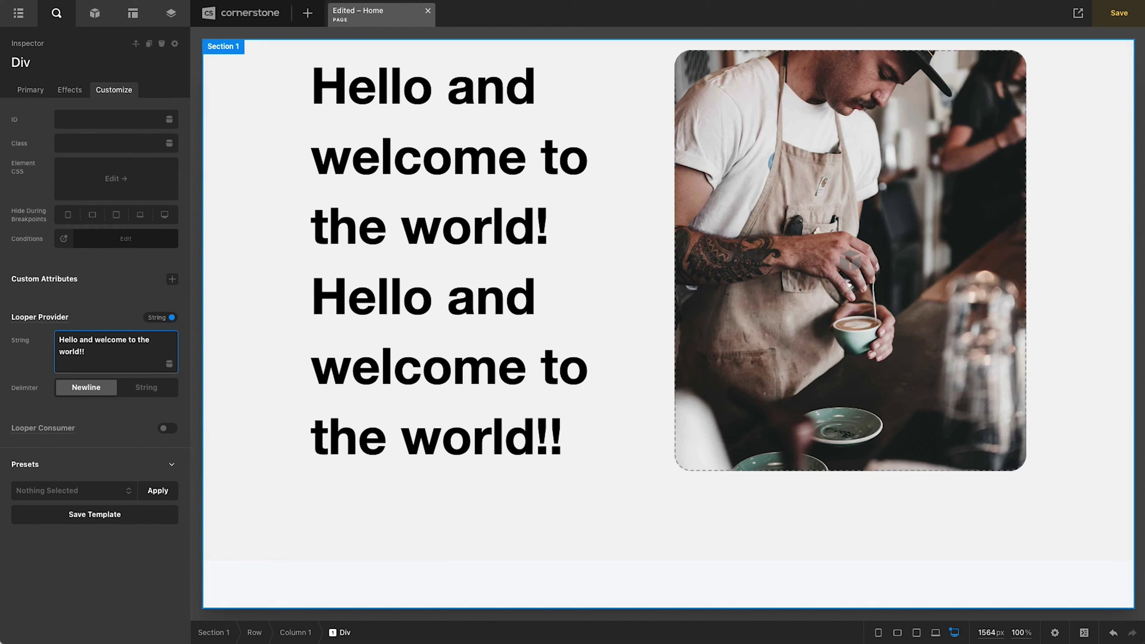
pyautogui.press('Return')
pyautogui.press('Return')
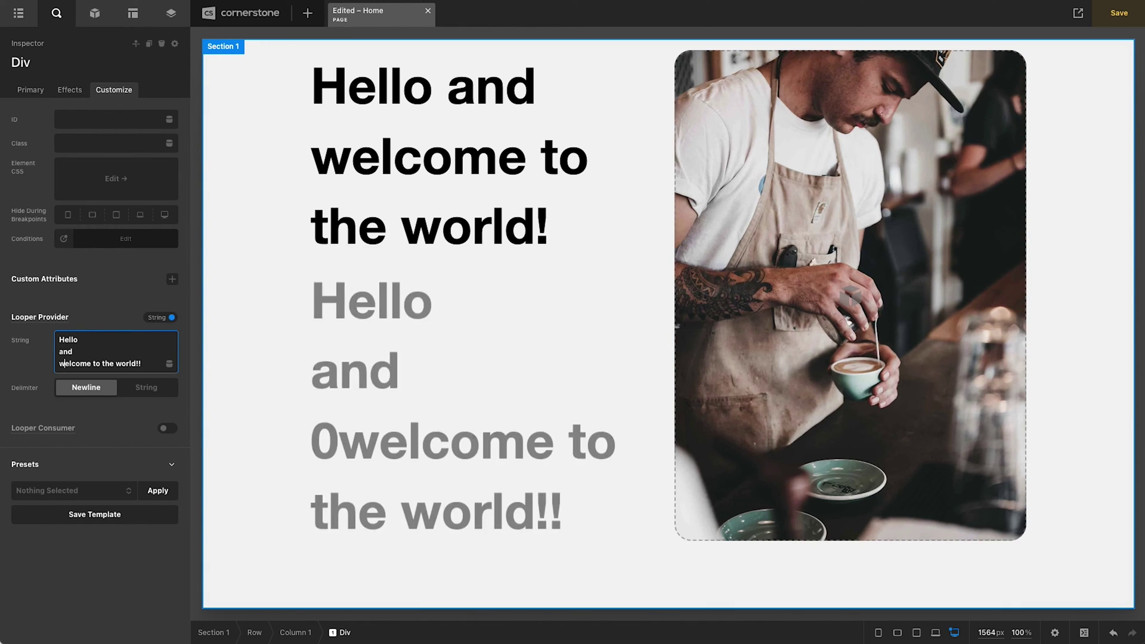
pyautogui.press('Delete')
pyautogui.click(91, 363)
pyautogui.press('Return')
pyautogui.press('Delete')
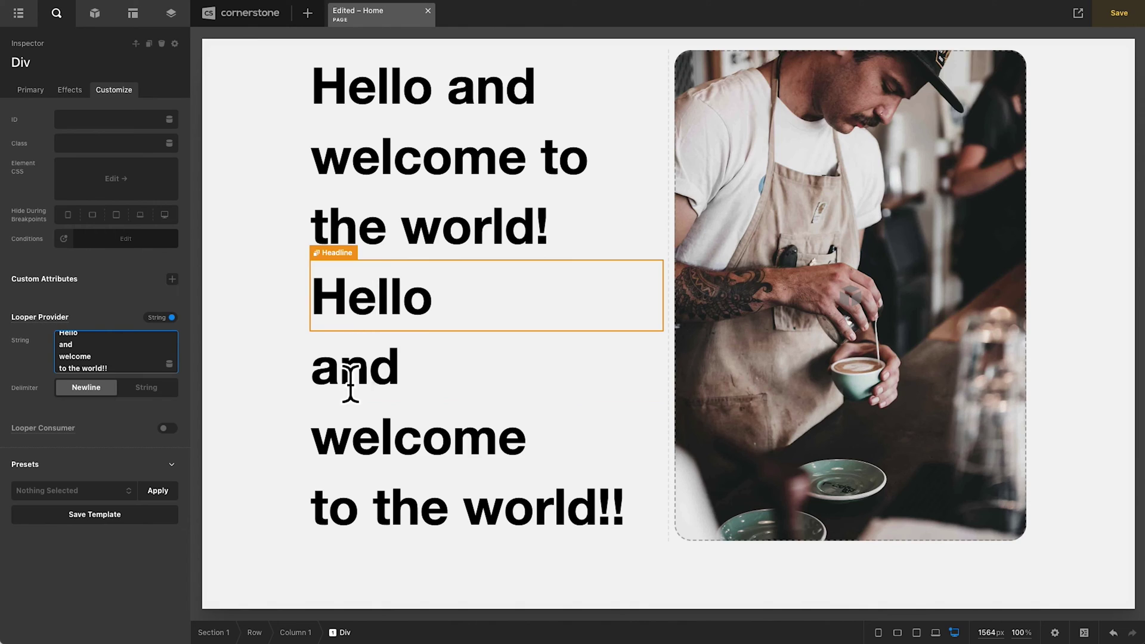
pyautogui.click(67, 367)
pyautogui.scroll(-2, 77, 358)
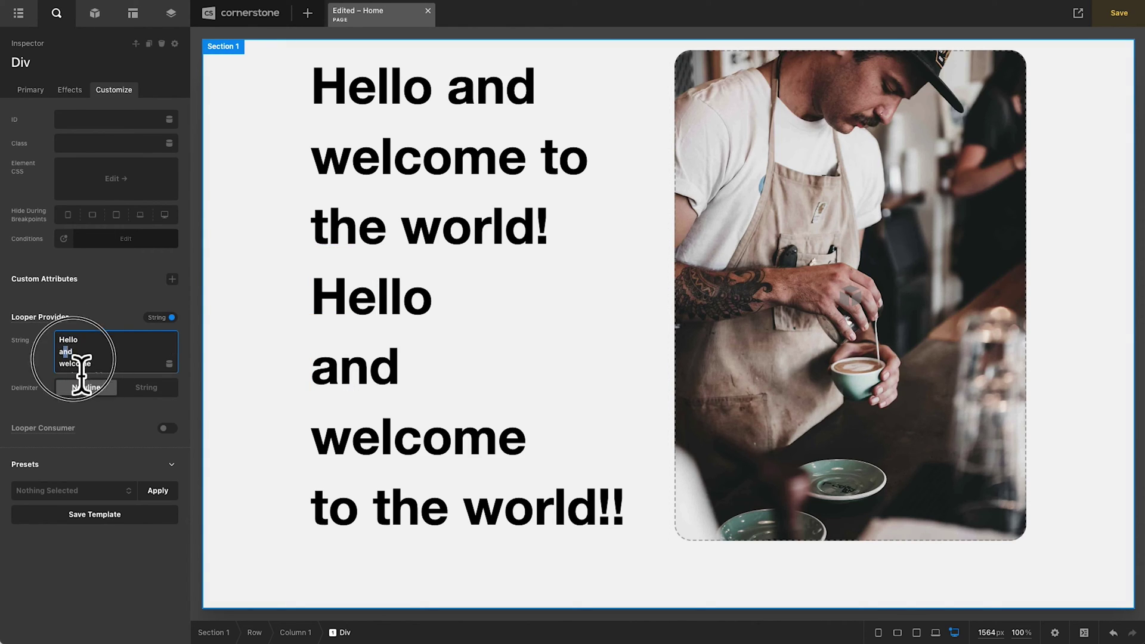
pyautogui.scroll(2, 77, 370)
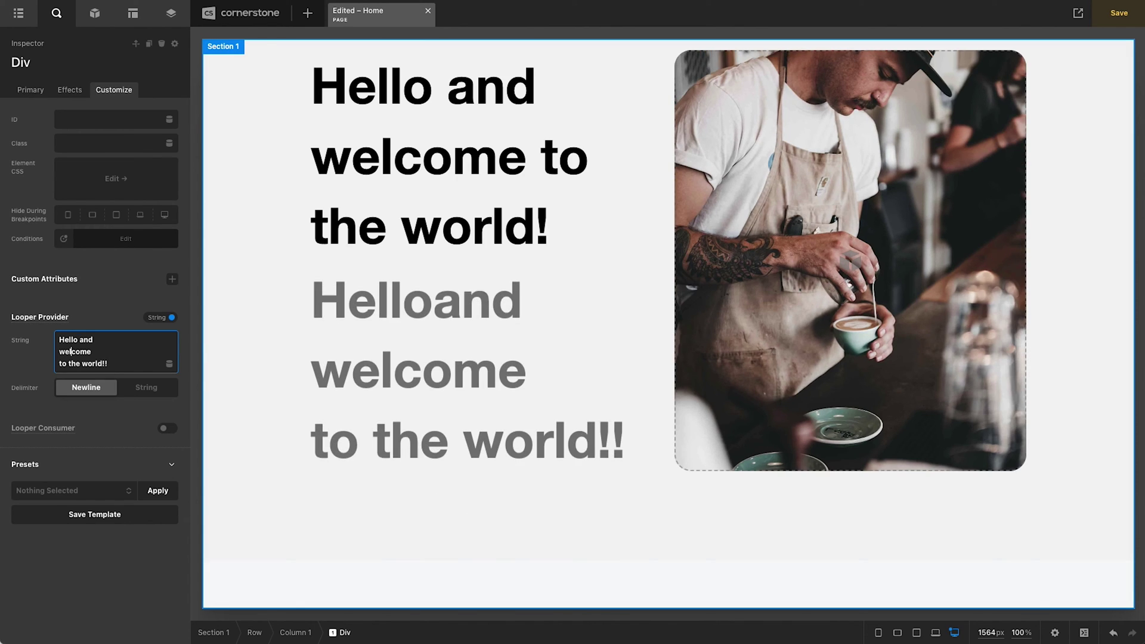
pyautogui.press('End')
pyautogui.press('Delete')
# Join the last lines and switch the looper to a custom space delimiter so it splits by word
pyautogui.press('End')
pyautogui.press('Delete')
pyautogui.press('End')
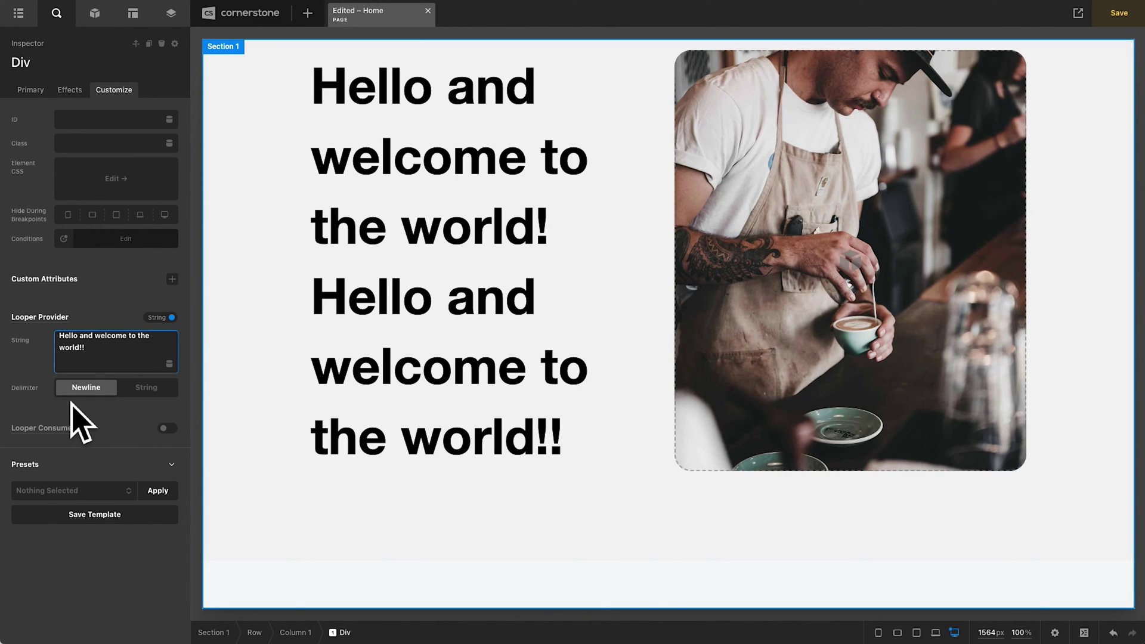
pyautogui.click(146, 388)
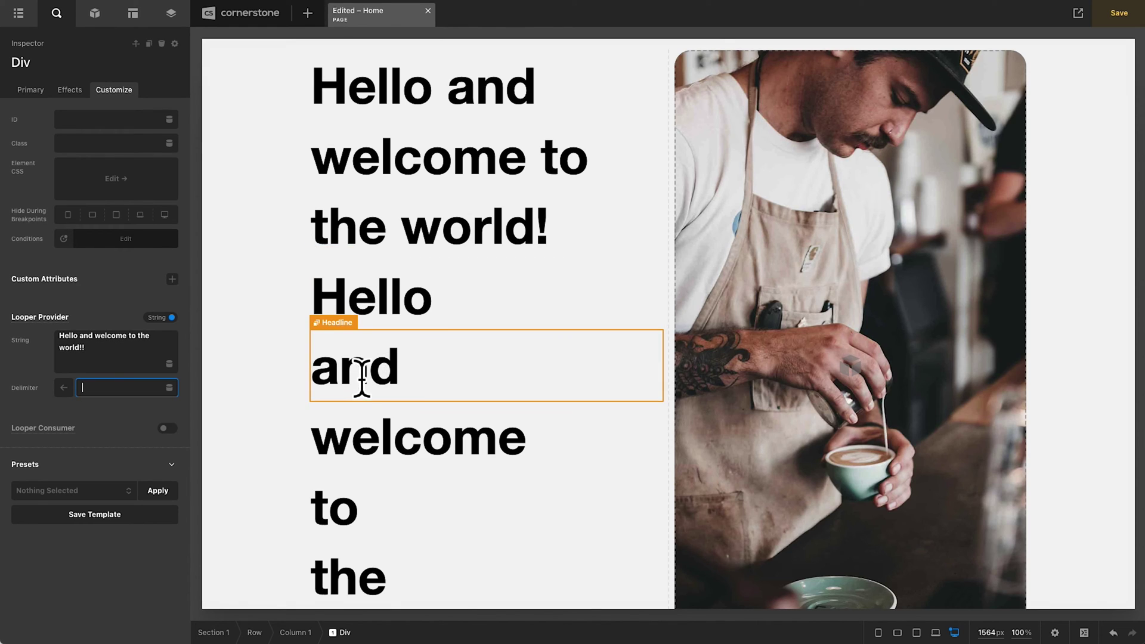
pyautogui.scroll(-2, 332, 569)
pyautogui.scroll(-2, 337, 572)
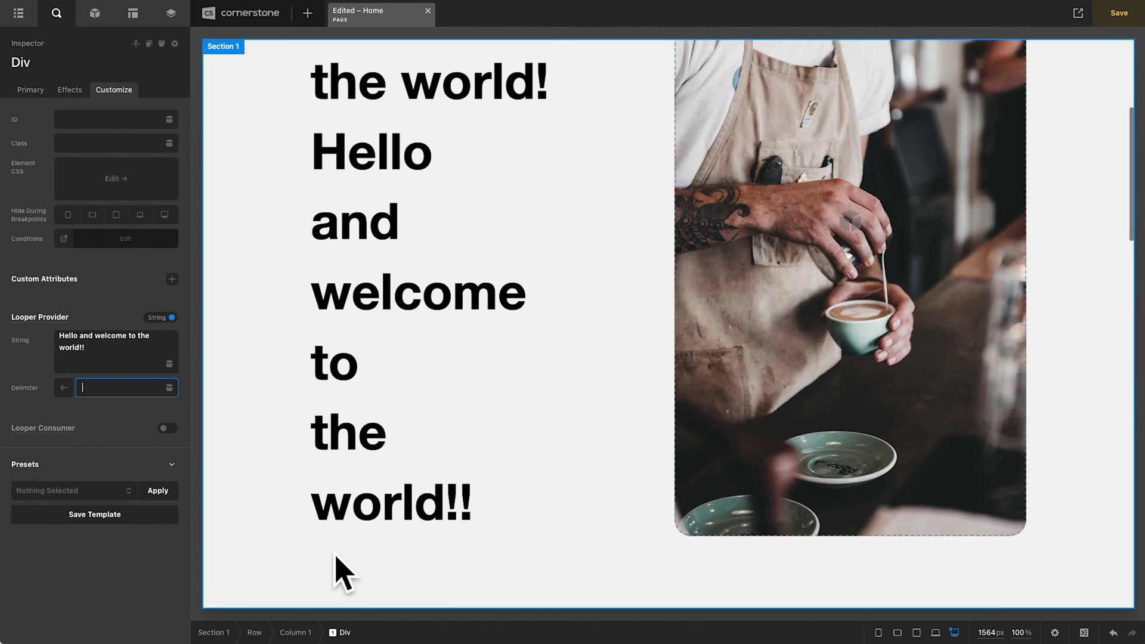
pyautogui.scroll(2, 350, 471)
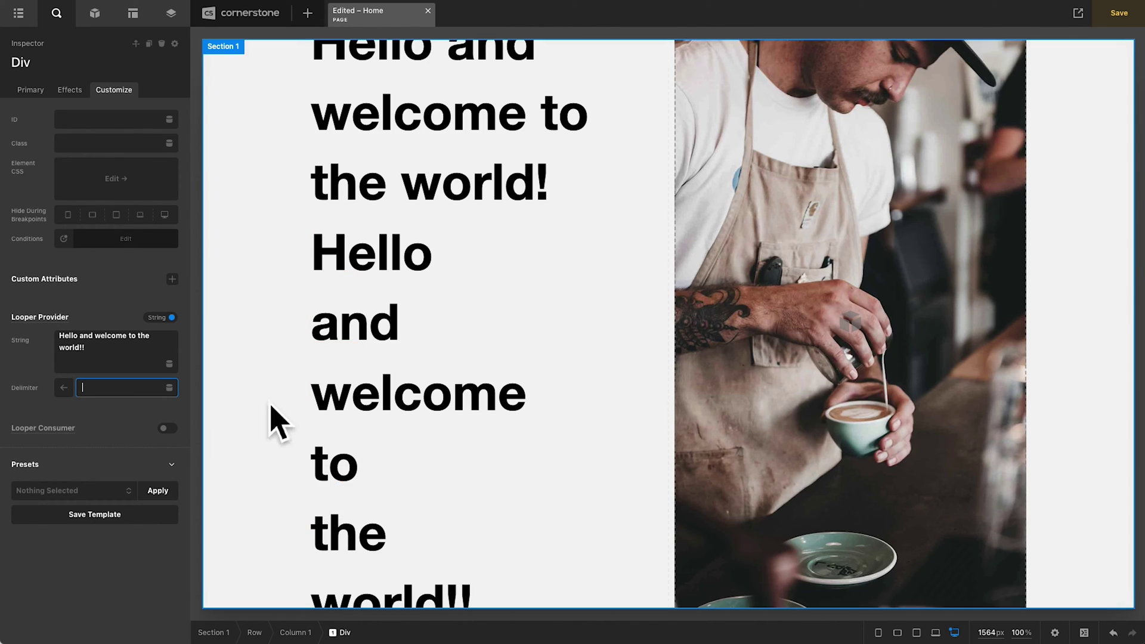
# Enable Flexbox on the looper Div and set Direction to row so the words flow inline
pyautogui.click(31, 90)
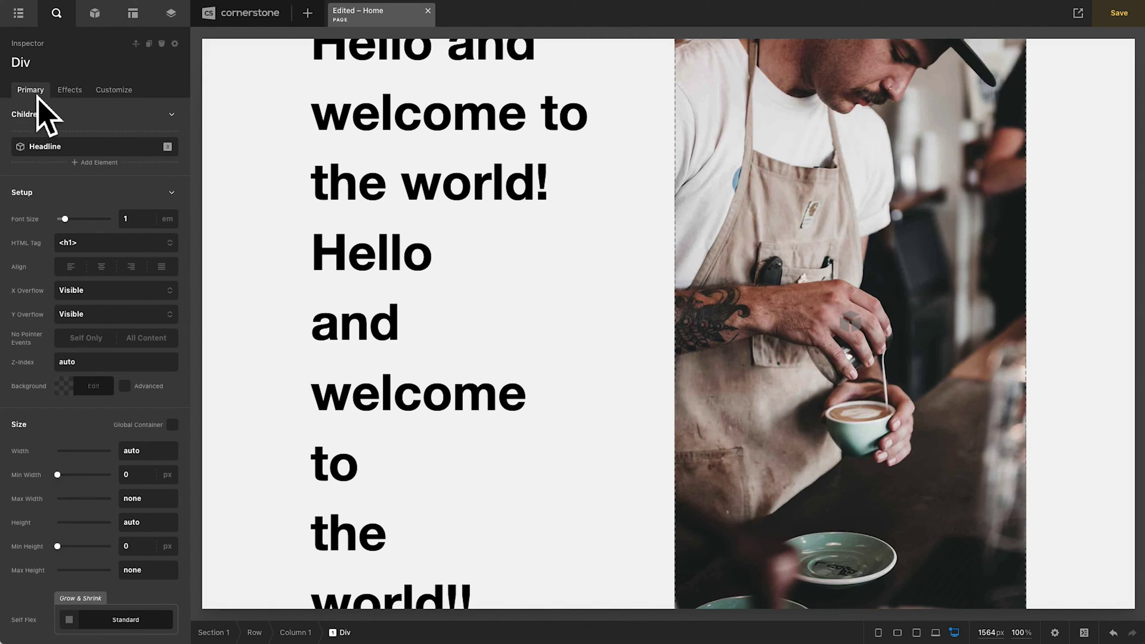
pyautogui.scroll(-8, 108, 184)
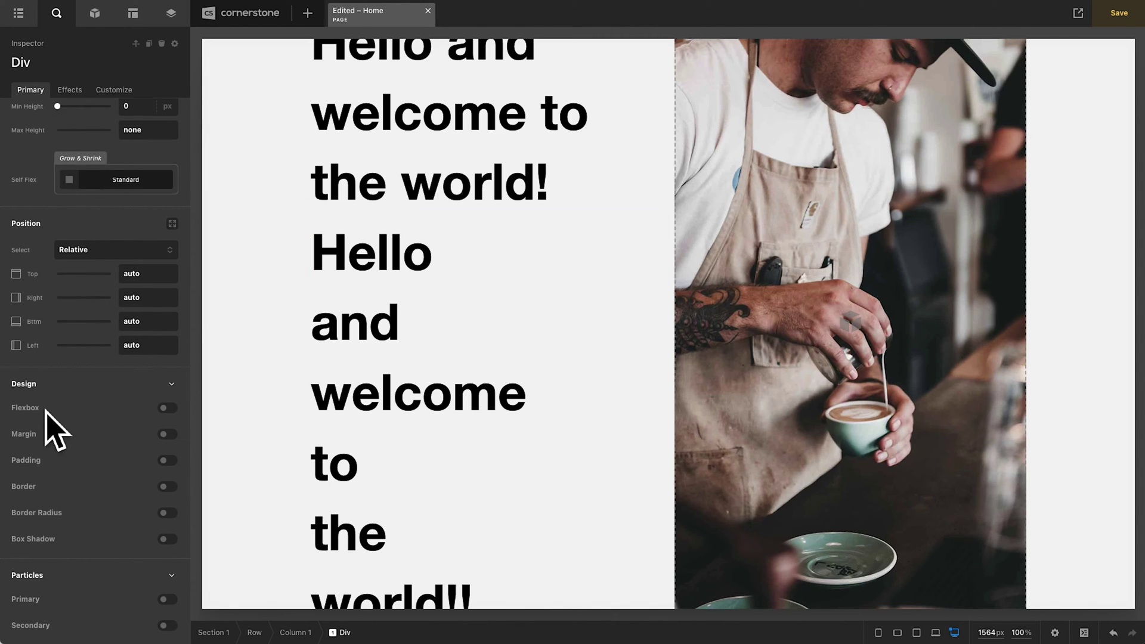
pyautogui.click(171, 408)
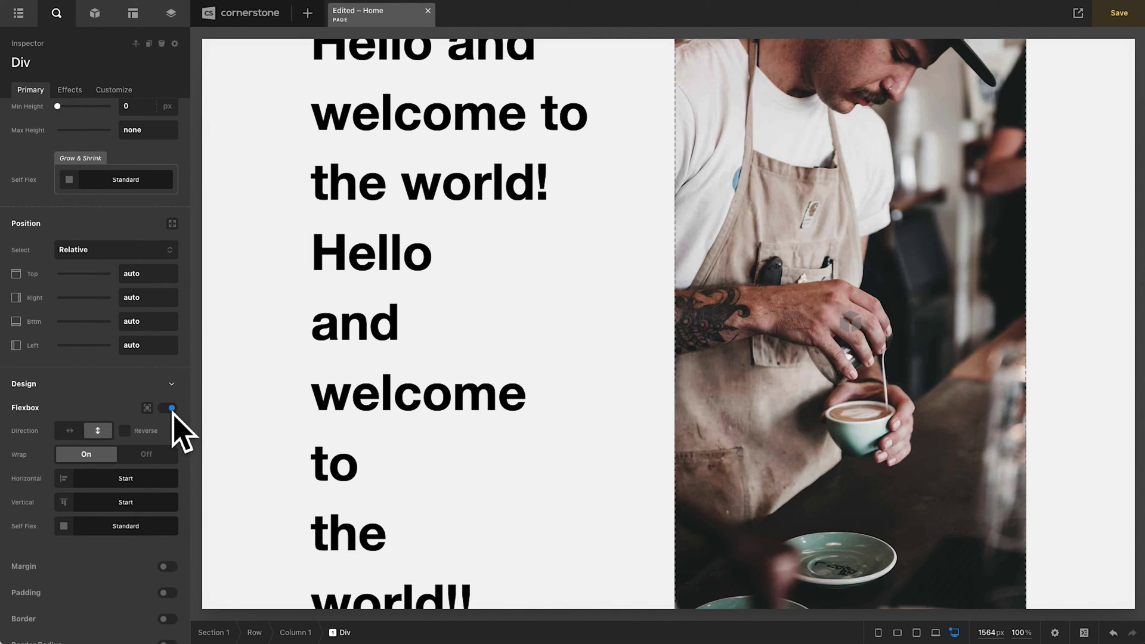
pyautogui.click(71, 432)
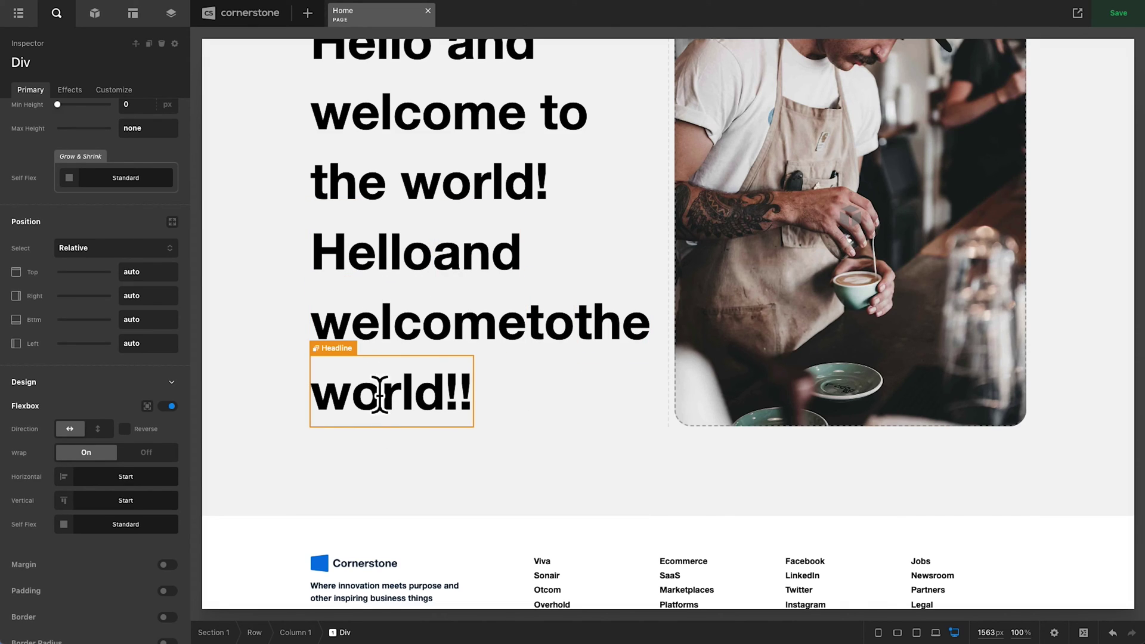
pyautogui.click(350, 255)
pyautogui.scroll(-3, 122, 494)
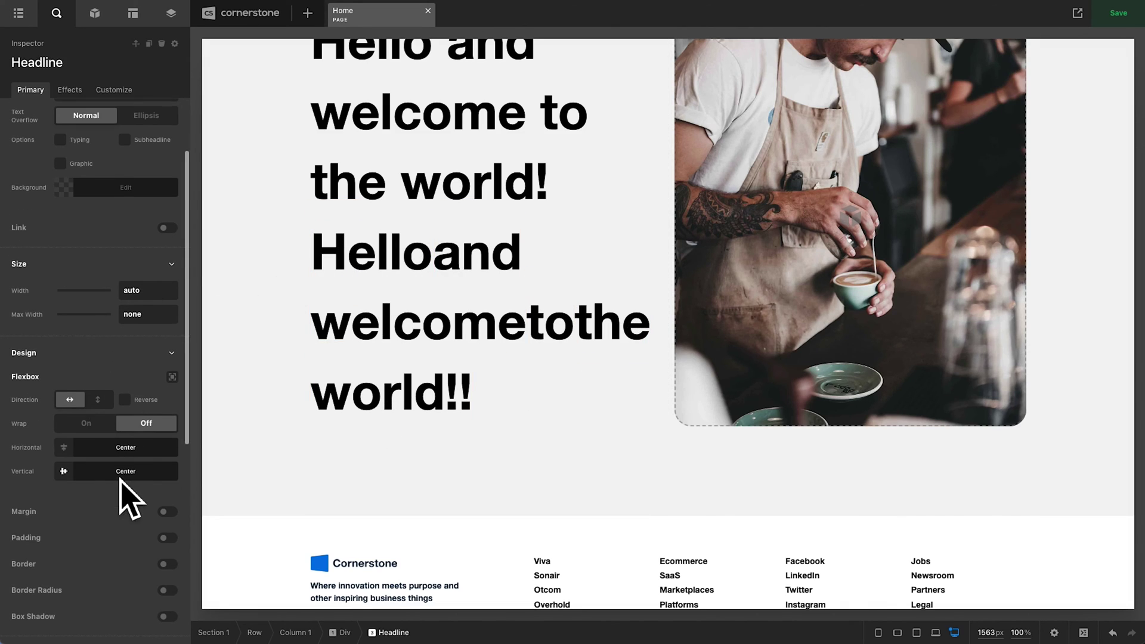
pyautogui.click(167, 512)
pyautogui.click(148, 582)
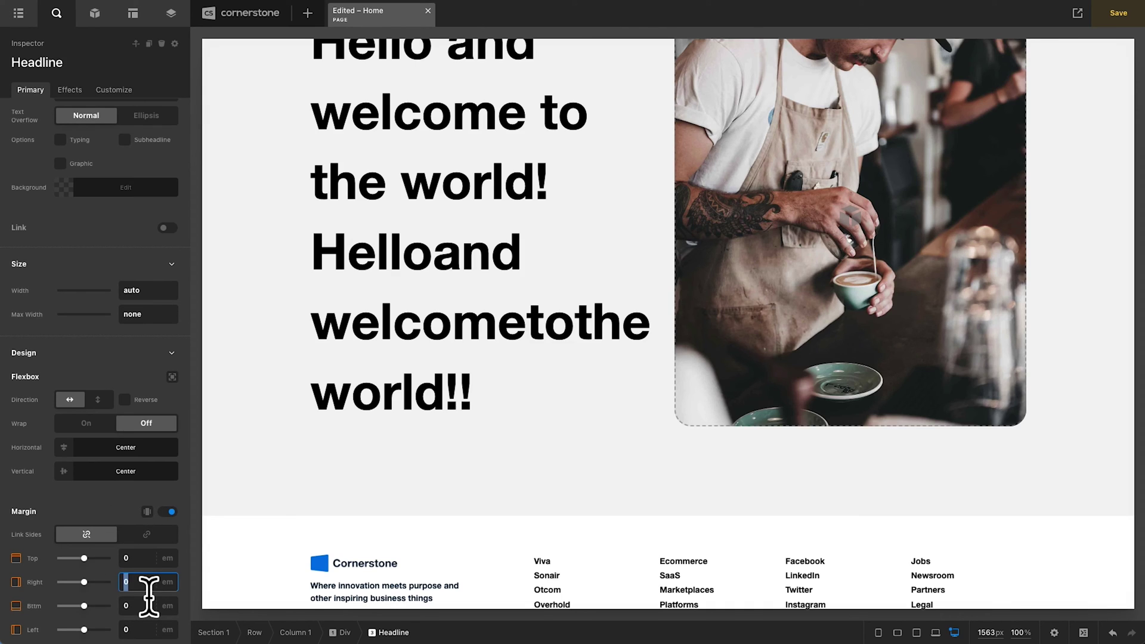
pyautogui.write('0.75')
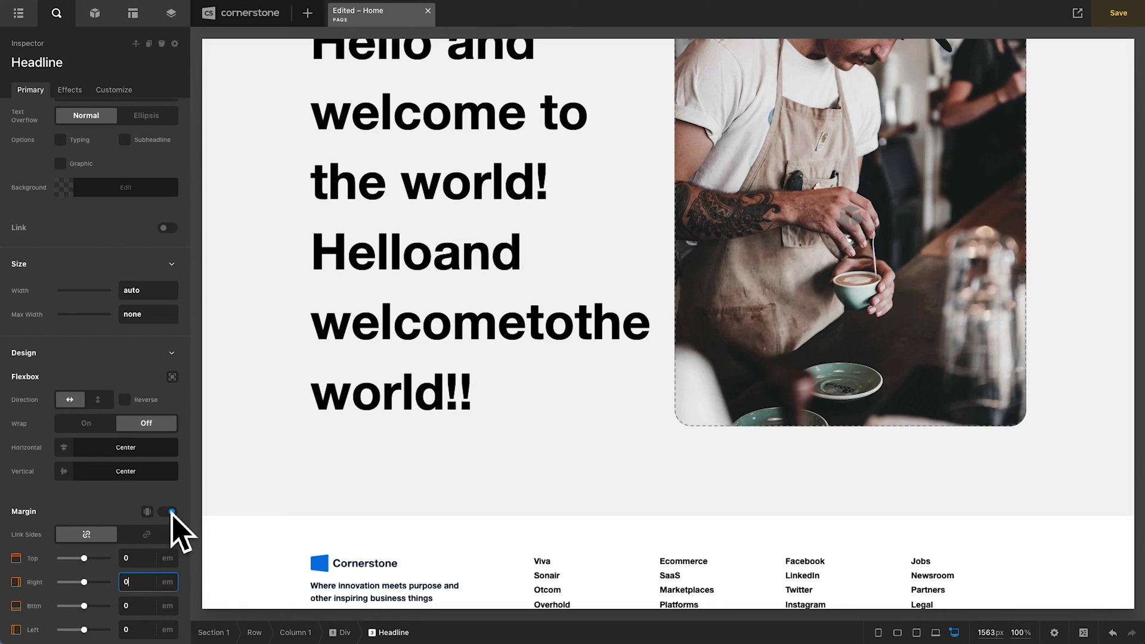
pyautogui.click(169, 512)
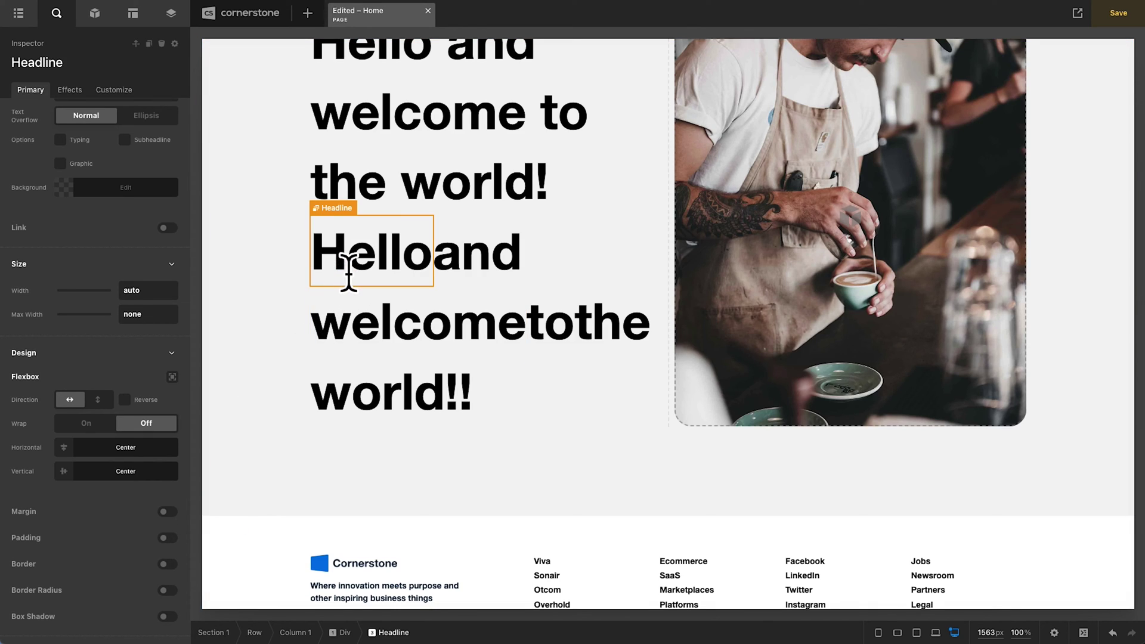
# Append &nbsp; after {{dc:looper:item}} in the headline text, then save and view the live page
pyautogui.scroll(2, 92, 324)
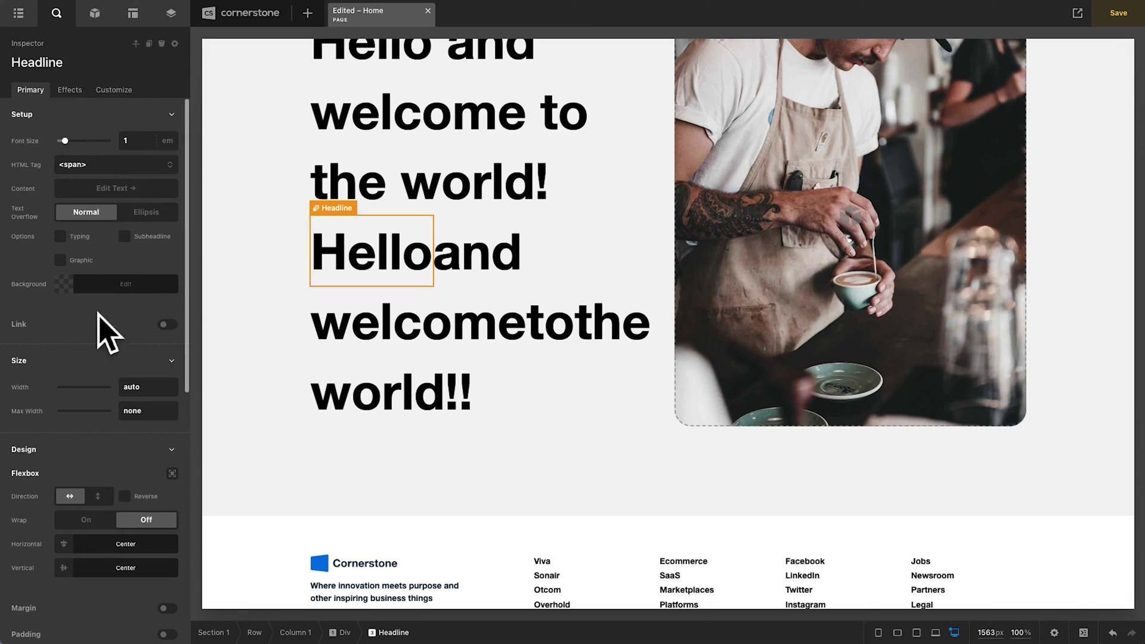
pyautogui.click(105, 191)
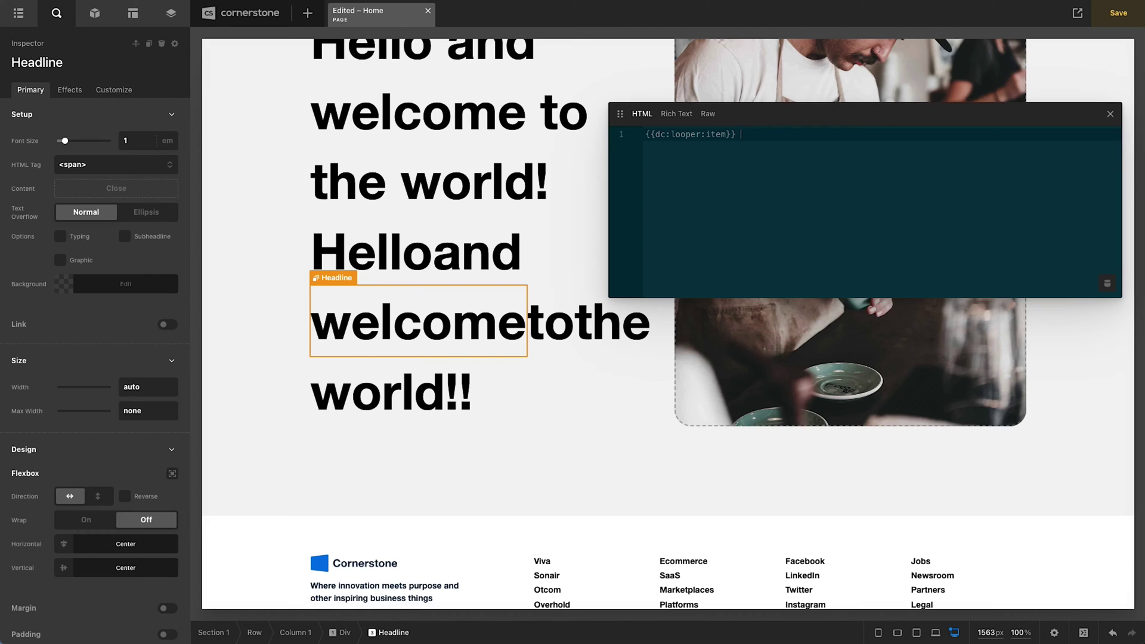
pyautogui.write('nbsp')
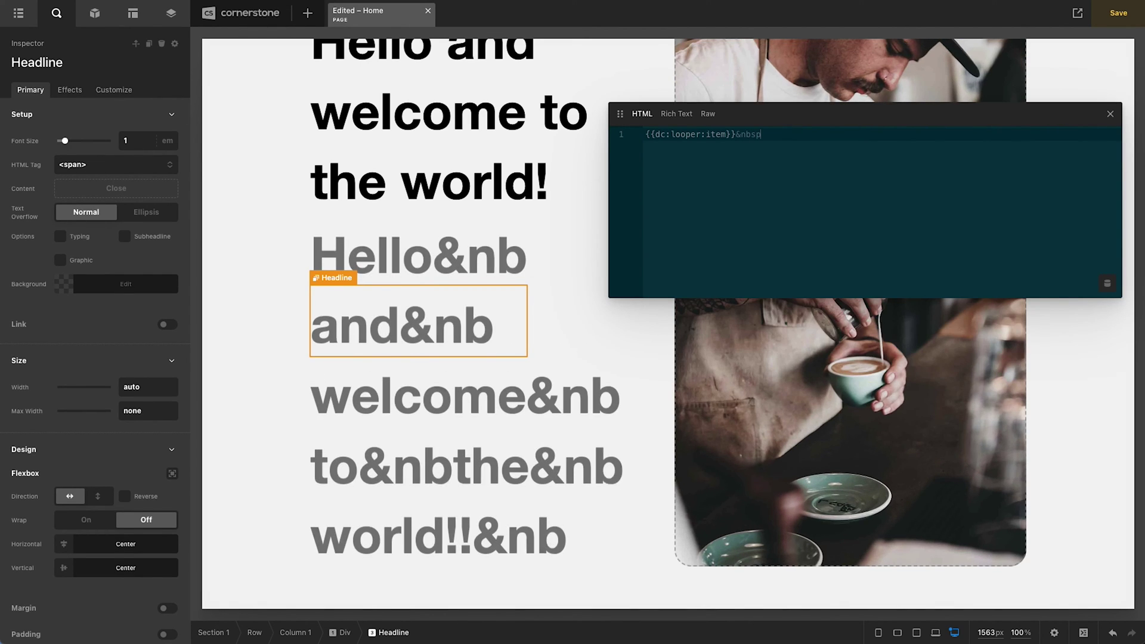
pyautogui.write(';')
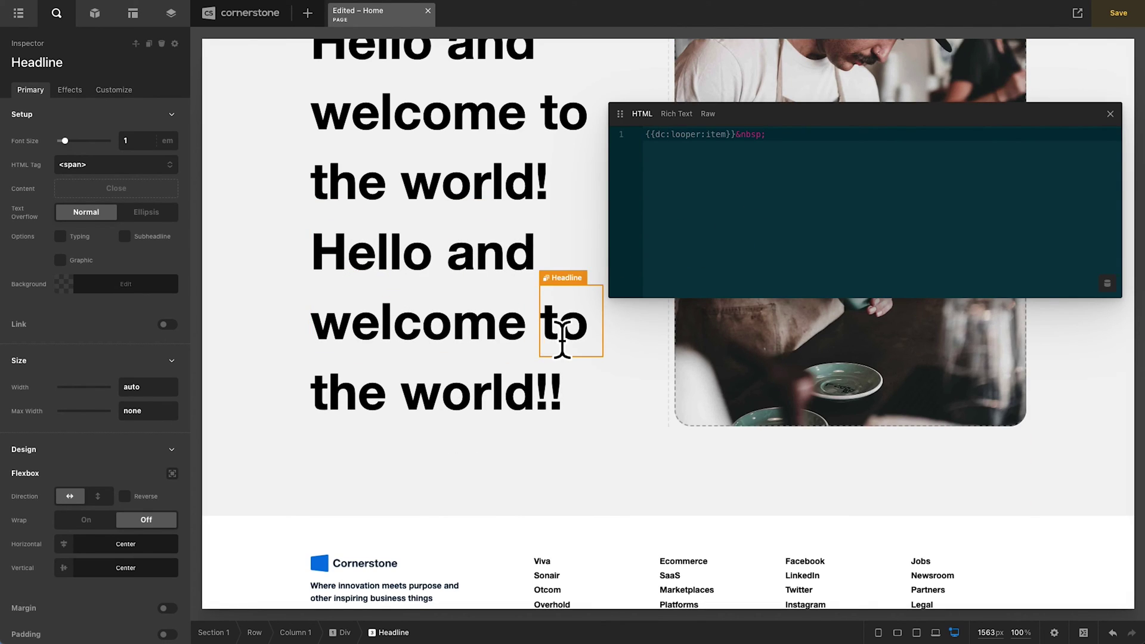
pyautogui.click(1109, 113)
pyautogui.click(1127, 21)
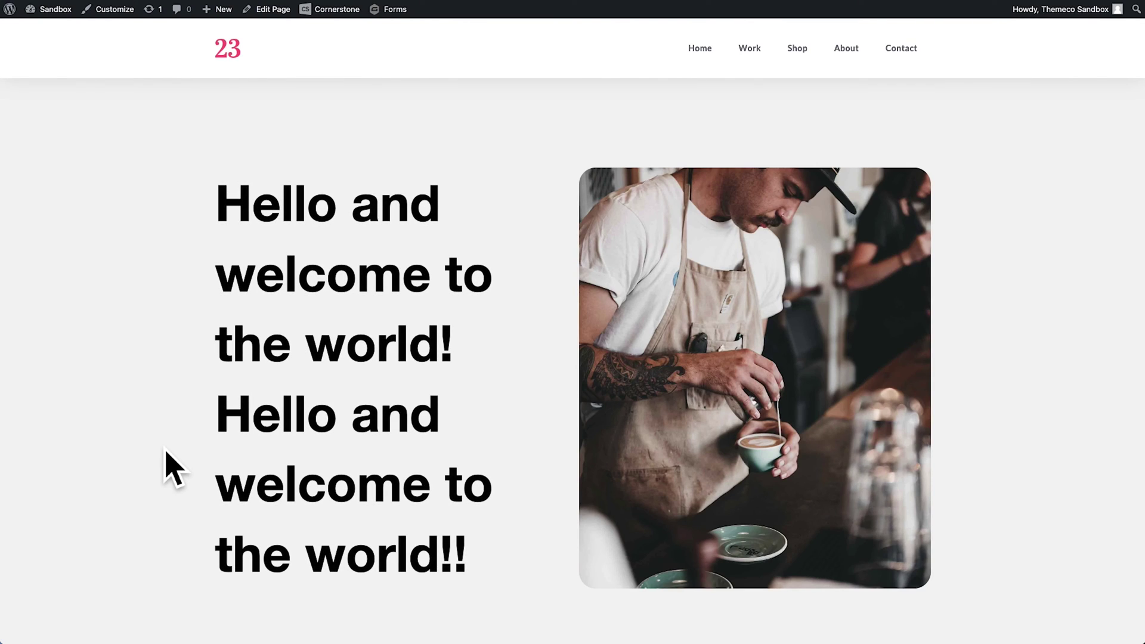
# Select and deselect the looped heading text on the live Home page, then return to the builder
pyautogui.moveTo(206, 427); pyautogui.dragTo(518, 584)
pyautogui.click(230, 471)
pyautogui.moveTo(490, 370); pyautogui.dragTo(205, 230)
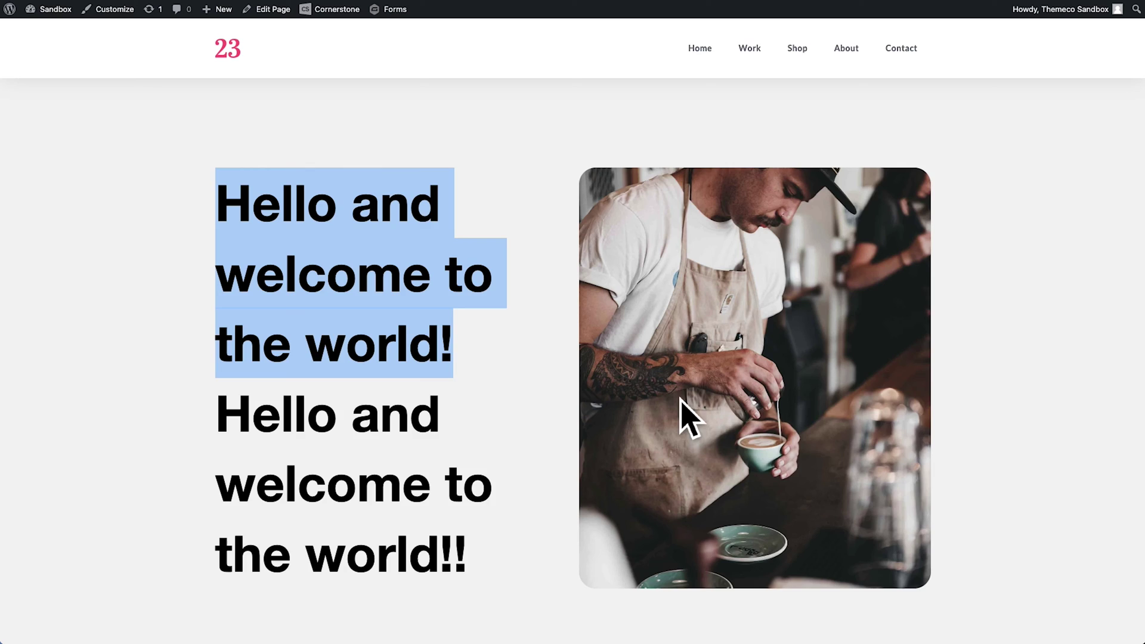
pyautogui.scroll(-3, 216, 250)
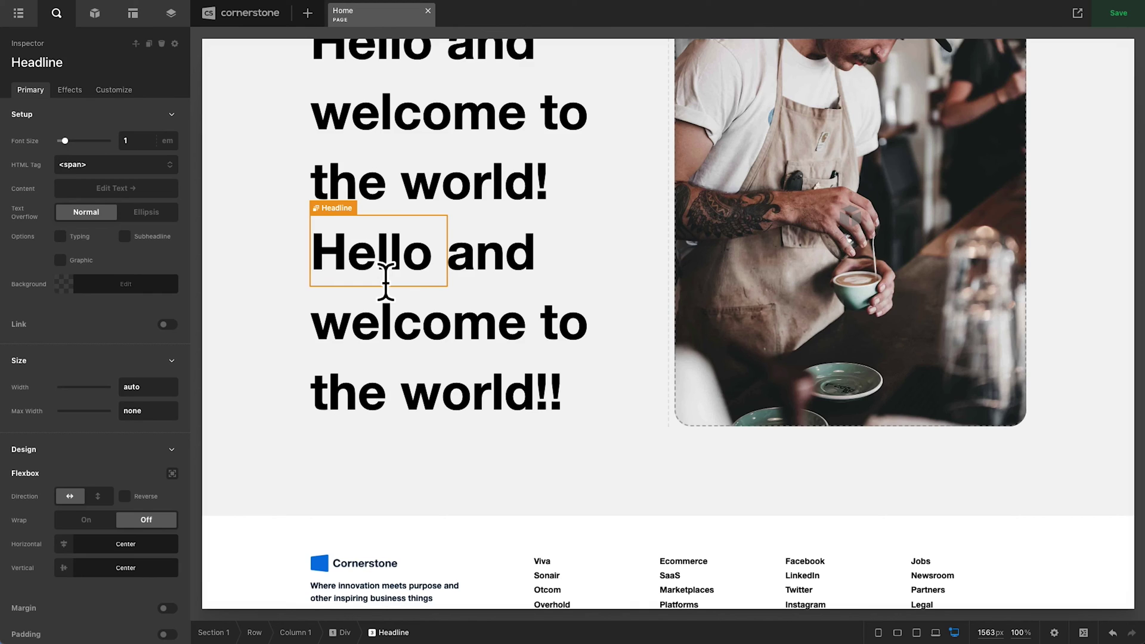
# Set the headline's Scroll Exit Transition delay to 100 ms on the Effects tab
pyautogui.click(70, 89)
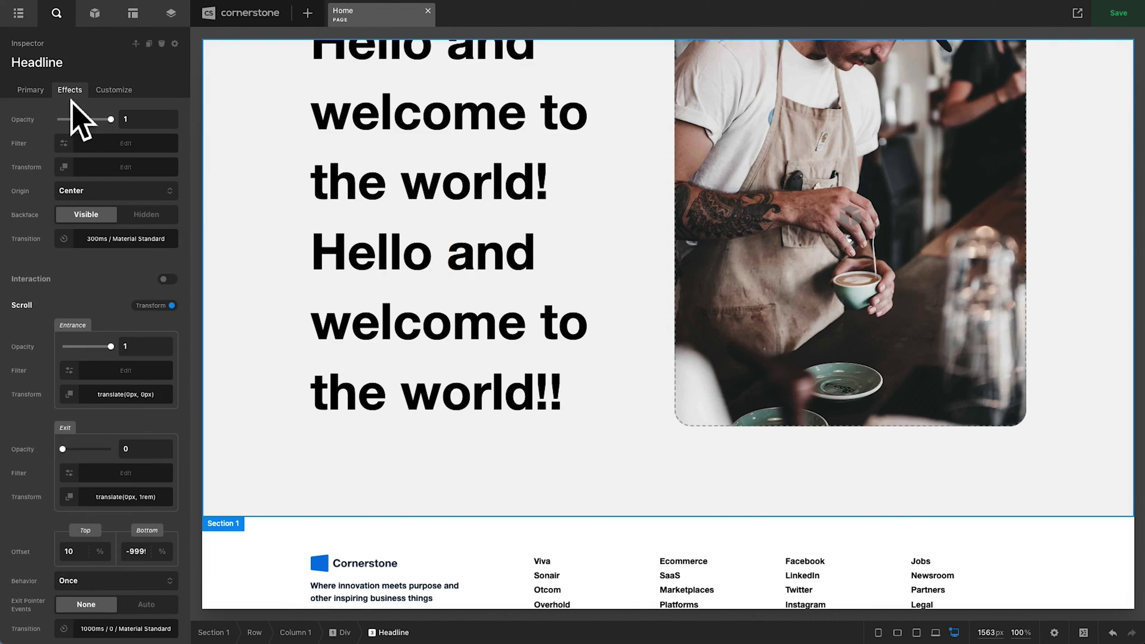
pyautogui.scroll(-5, 39, 322)
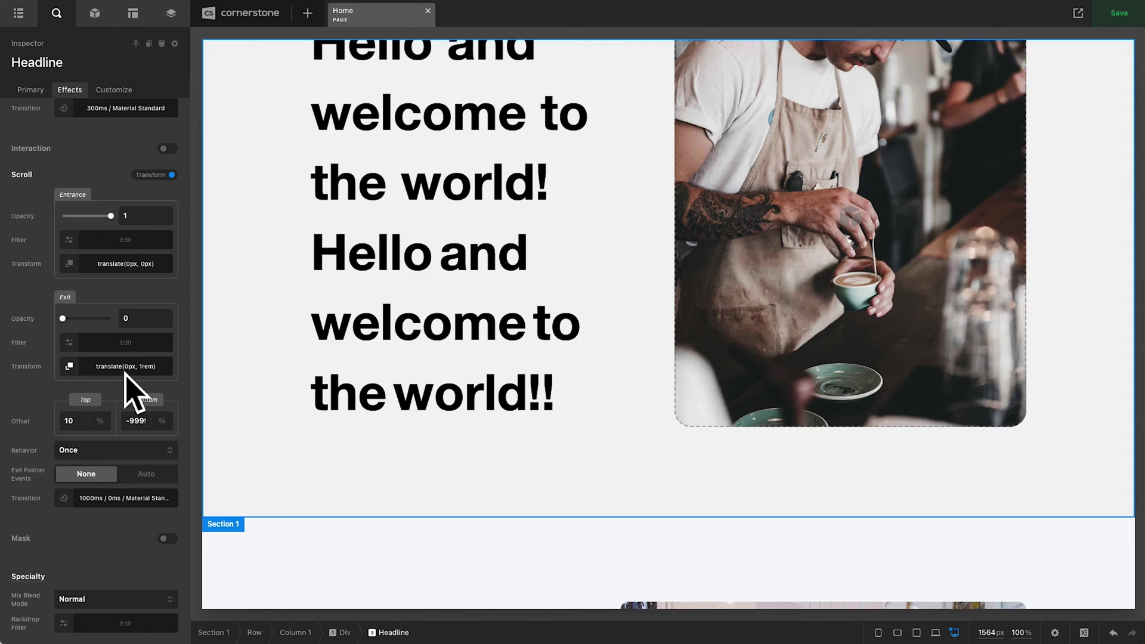
pyautogui.click(120, 499)
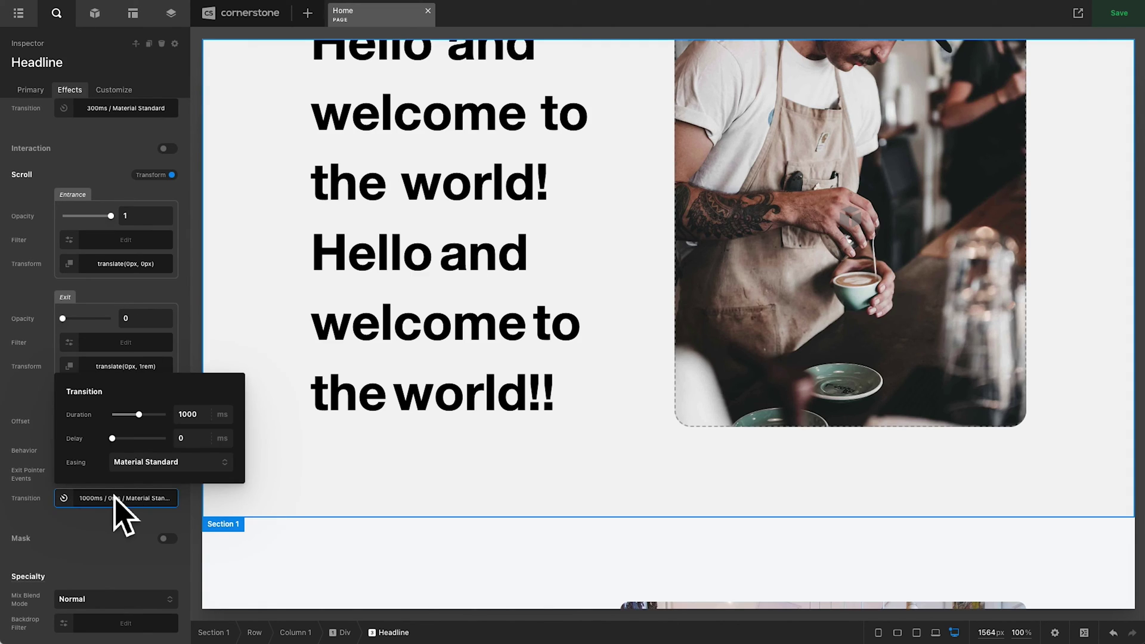
pyautogui.click(189, 439)
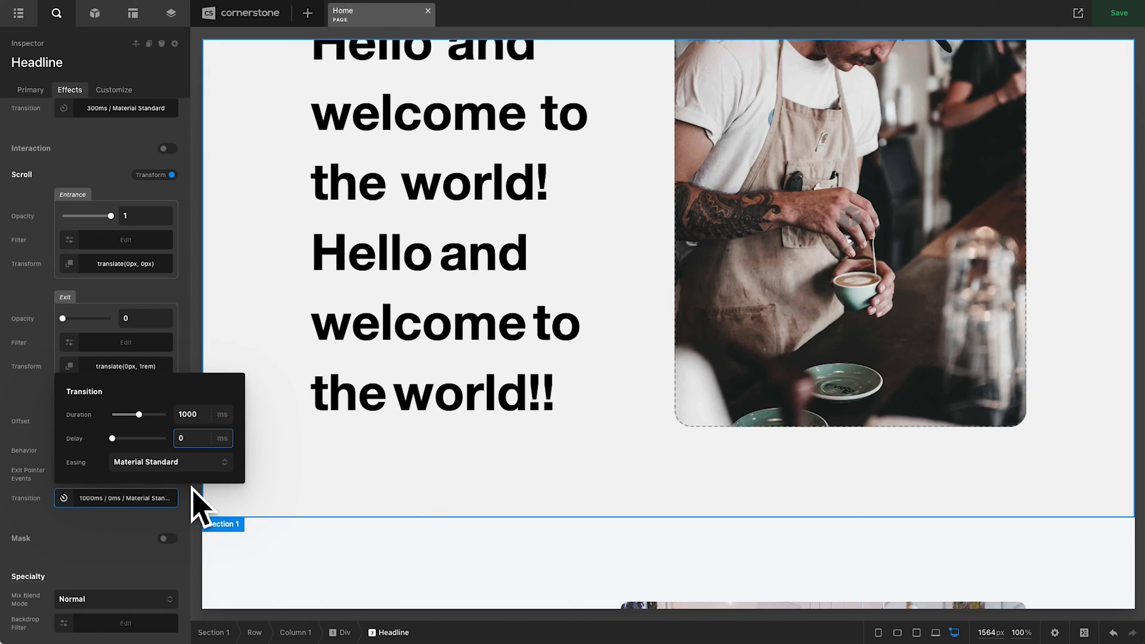
pyautogui.write('100')
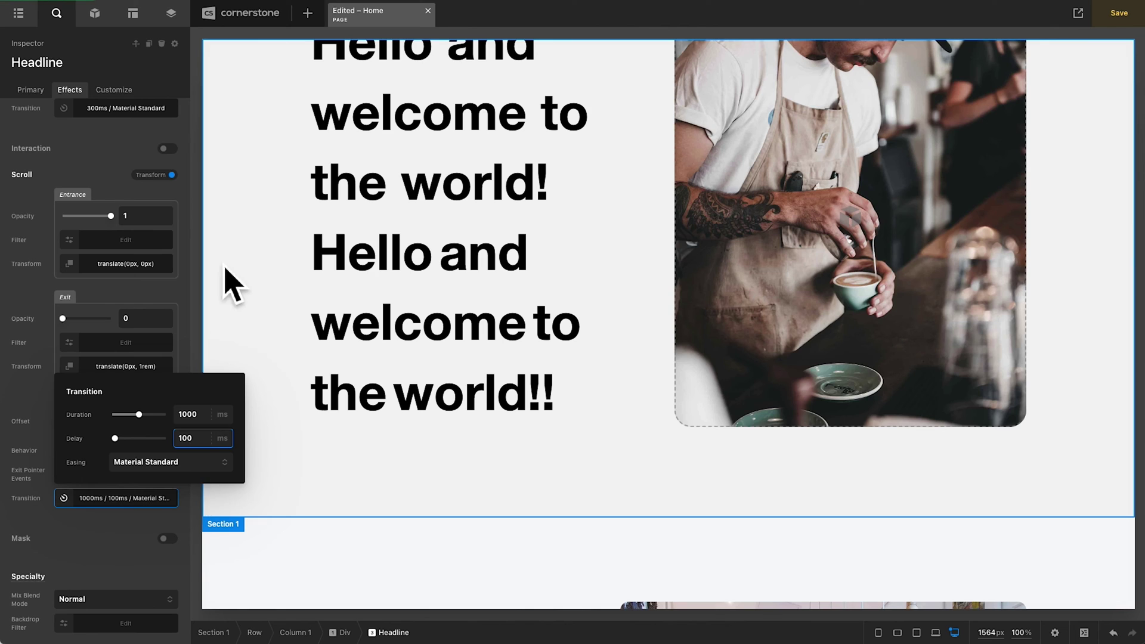
# Save with Ctrl+S and reload the live page to replay the animation
pyautogui.hotkey('ctrl', 's')
pyautogui.hotkey('ctrl', 'Tab')
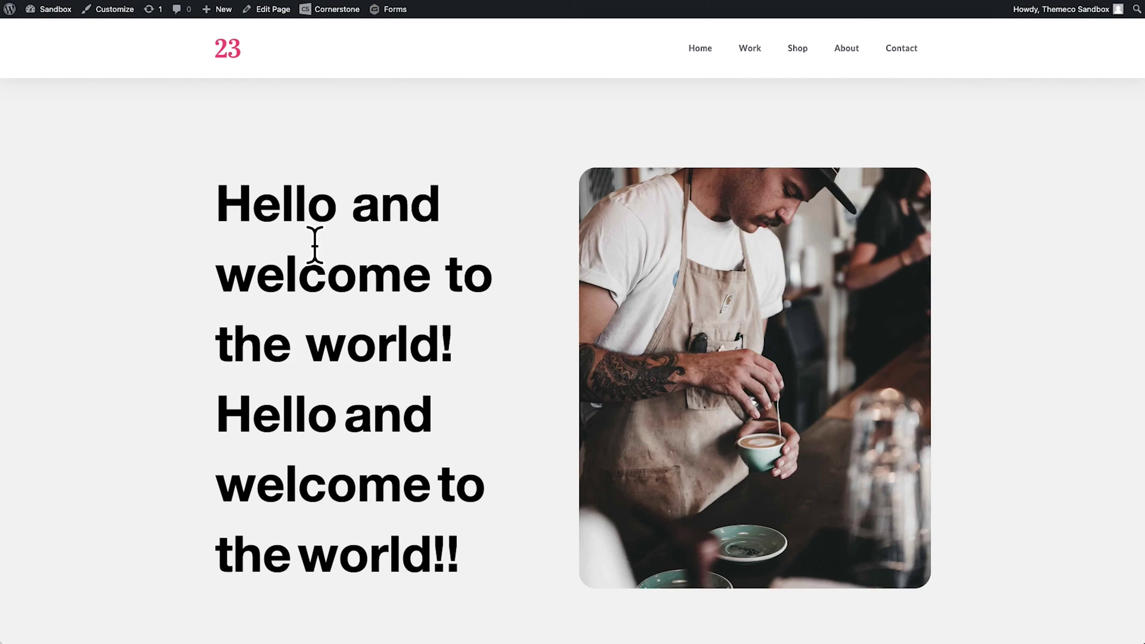
pyautogui.hotkey('ctrl', 'r')
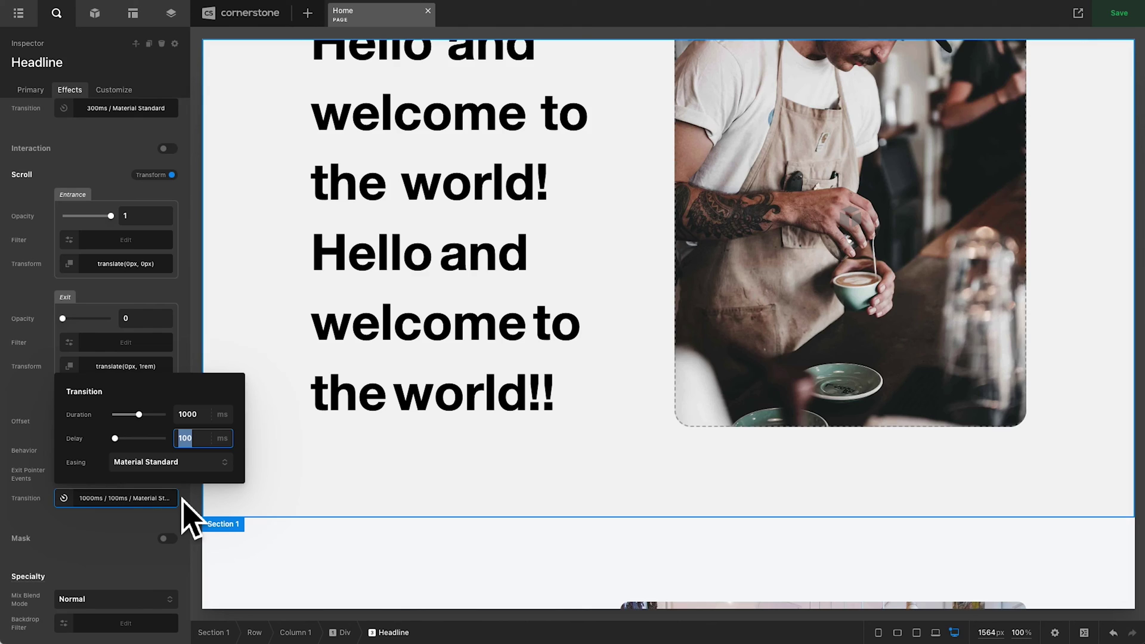
# Start a calc( expression in the transition Delay field
pyautogui.write('c')
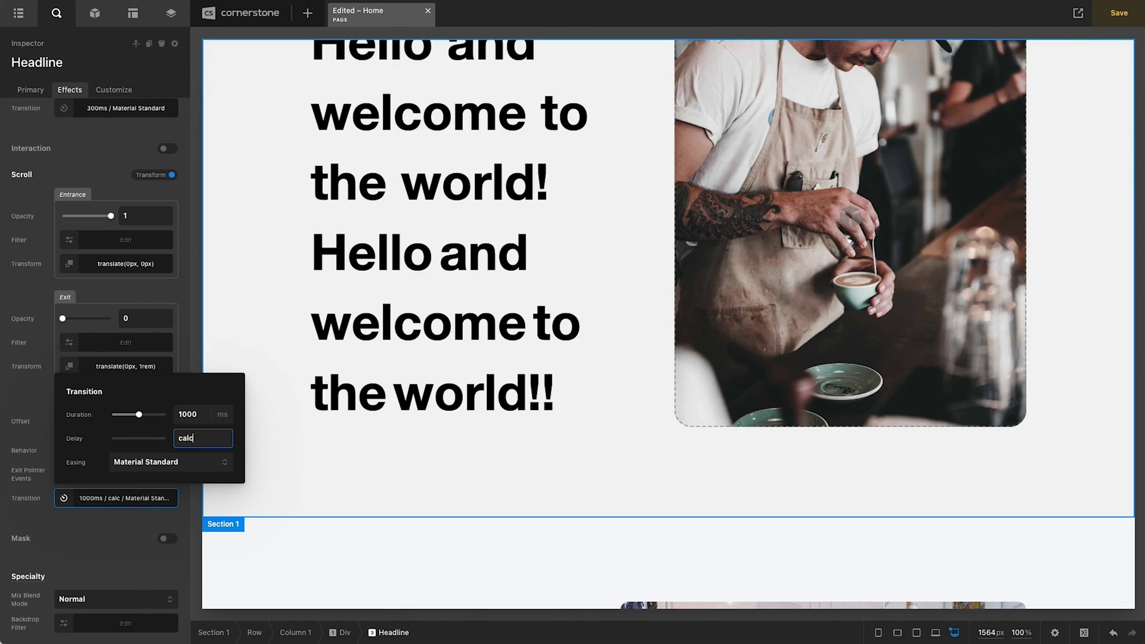
pyautogui.write('alc')
pyautogui.press('ctrl')
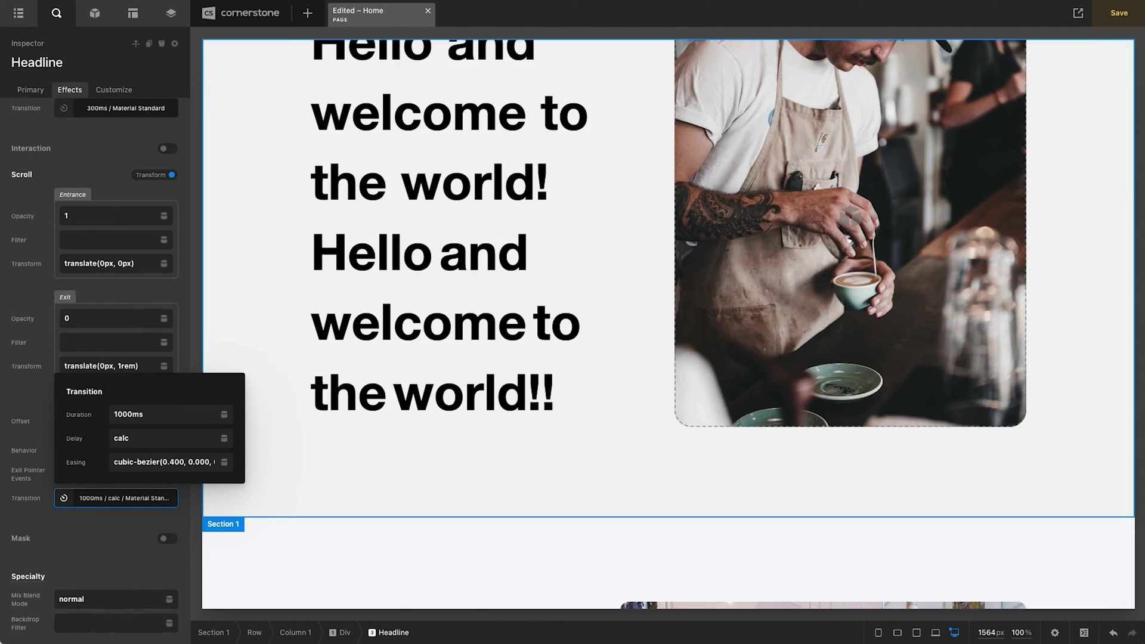
pyautogui.click(161, 438)
pyautogui.write('(')
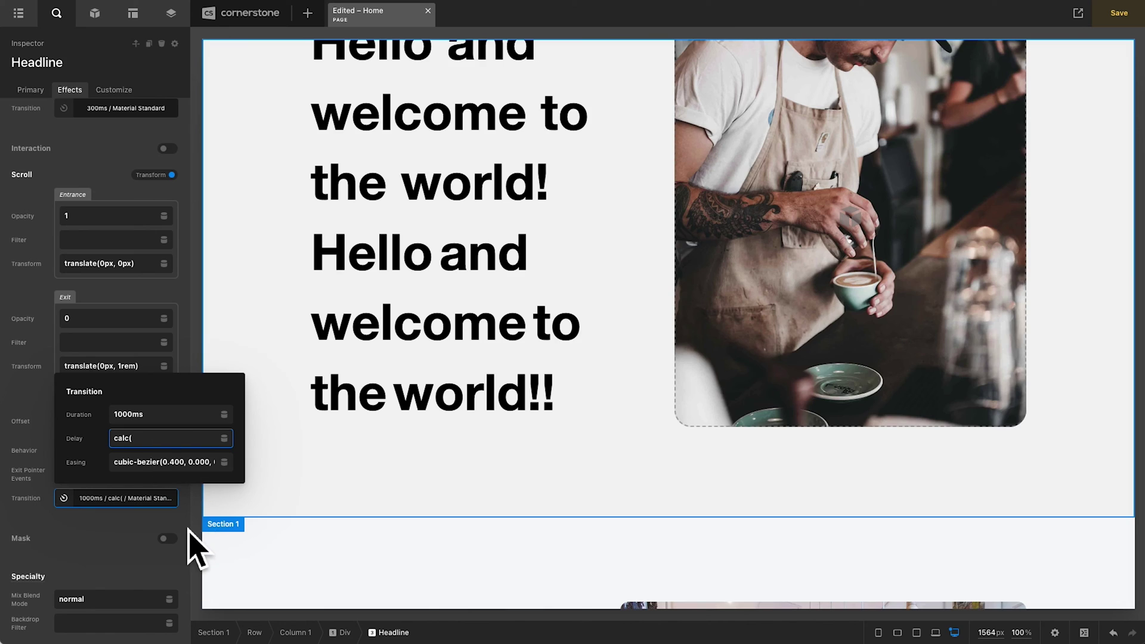
pyautogui.write('1000ms *')
# Insert Looper Index (Number) to complete the delay as calc(1000ms * {{dc:looper:index_number}})
pyautogui.click(225, 440)
pyautogui.write('index')
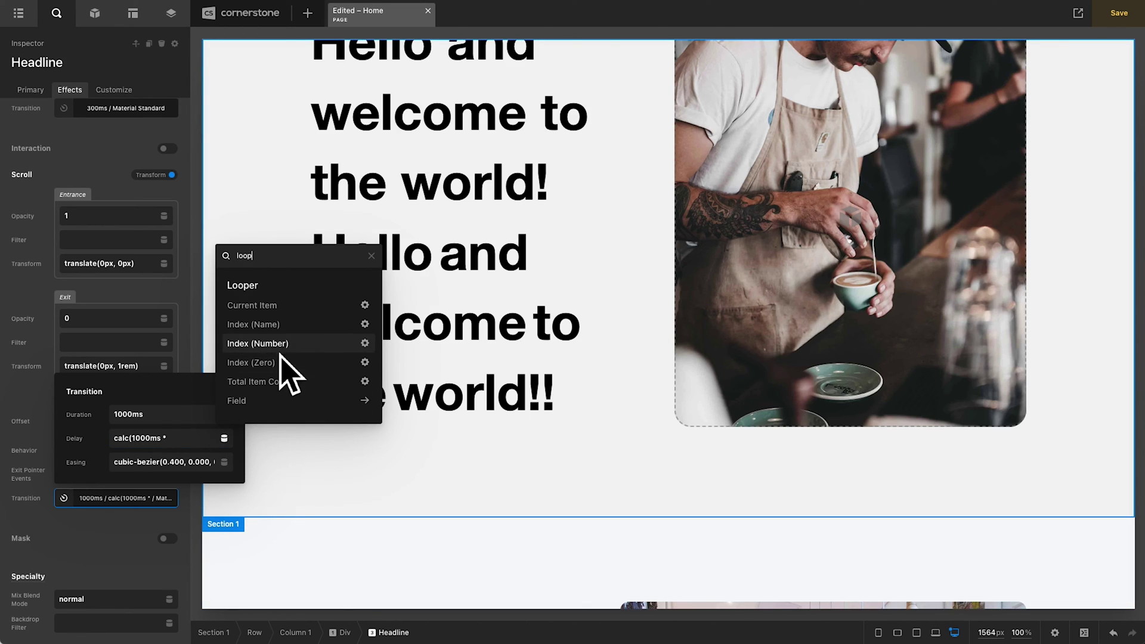
pyautogui.click(279, 353)
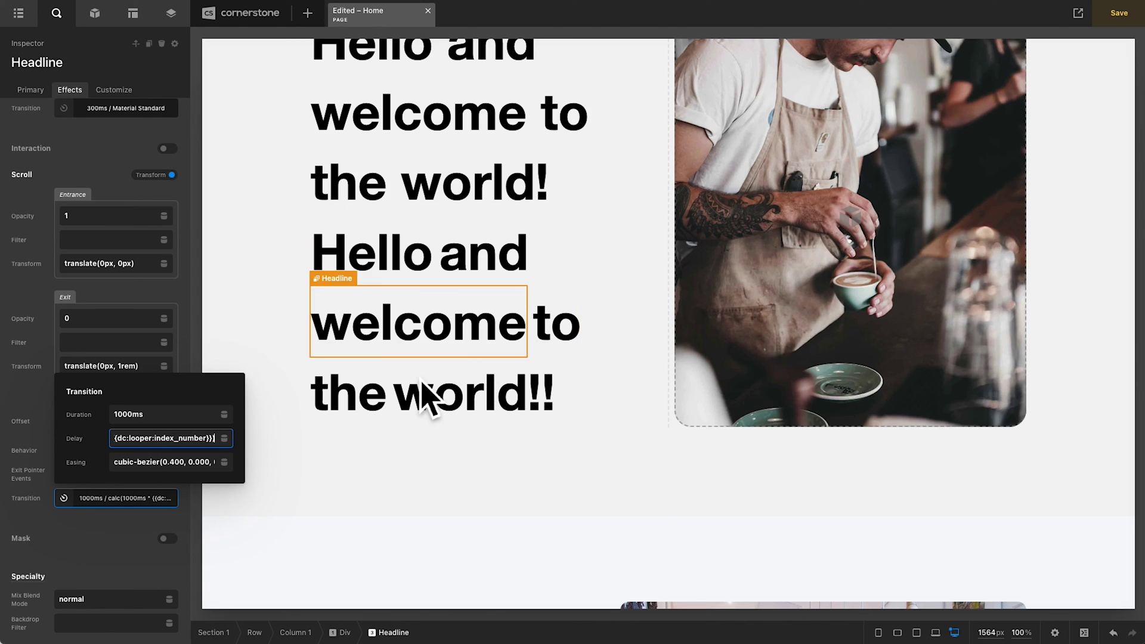
pyautogui.click(199, 447)
pyautogui.doubleClick(159, 440)
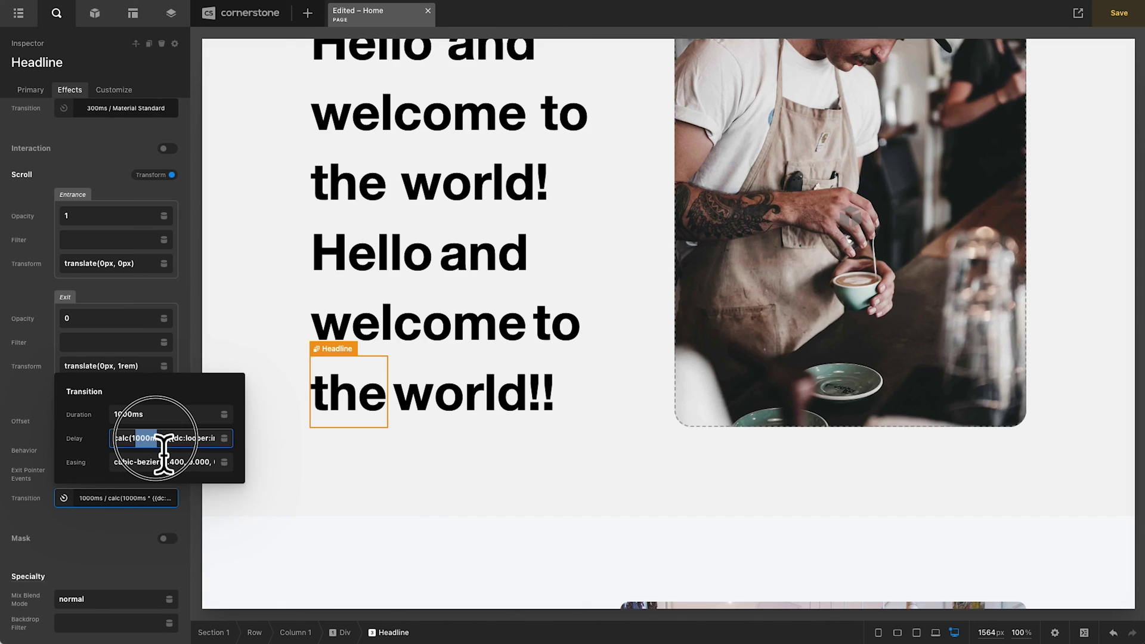
pyautogui.moveTo(159, 445); pyautogui.dragTo(173, 446)
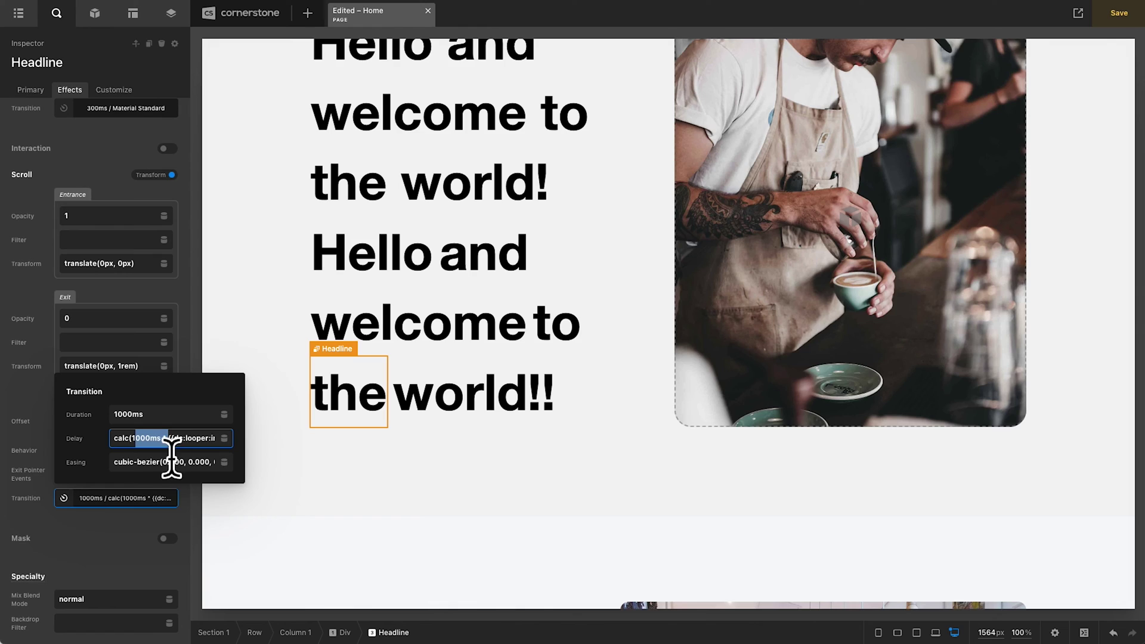
pyautogui.click(115, 505)
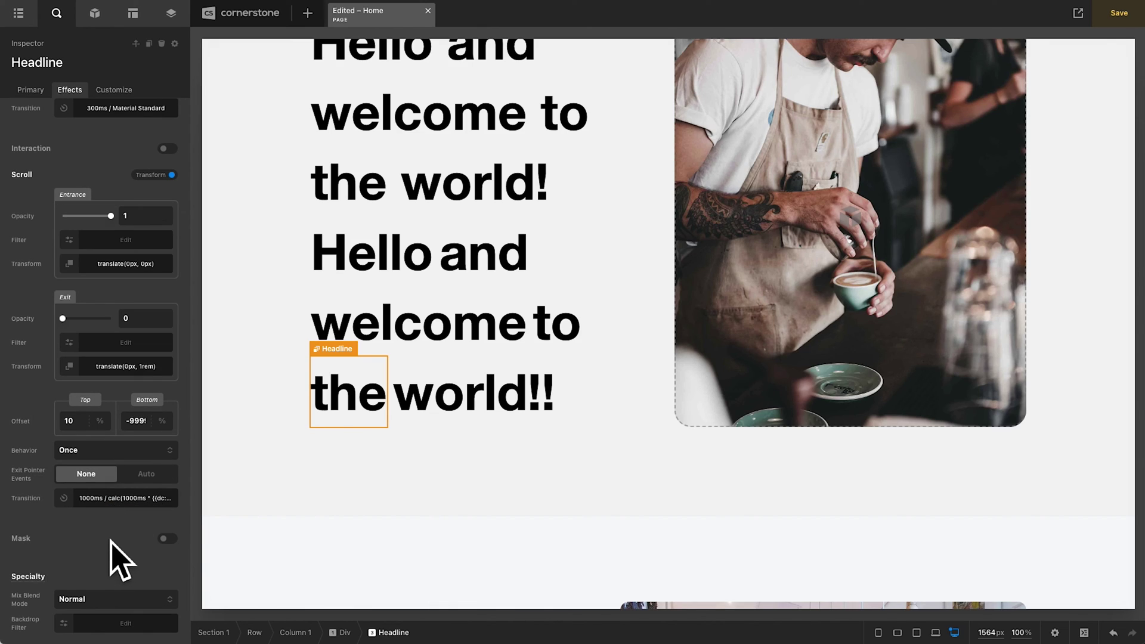
# Save with Ctrl+S, then highlight the live headline and reload to replay the staggered fade-in
pyautogui.hotkey('ctrl', 's')
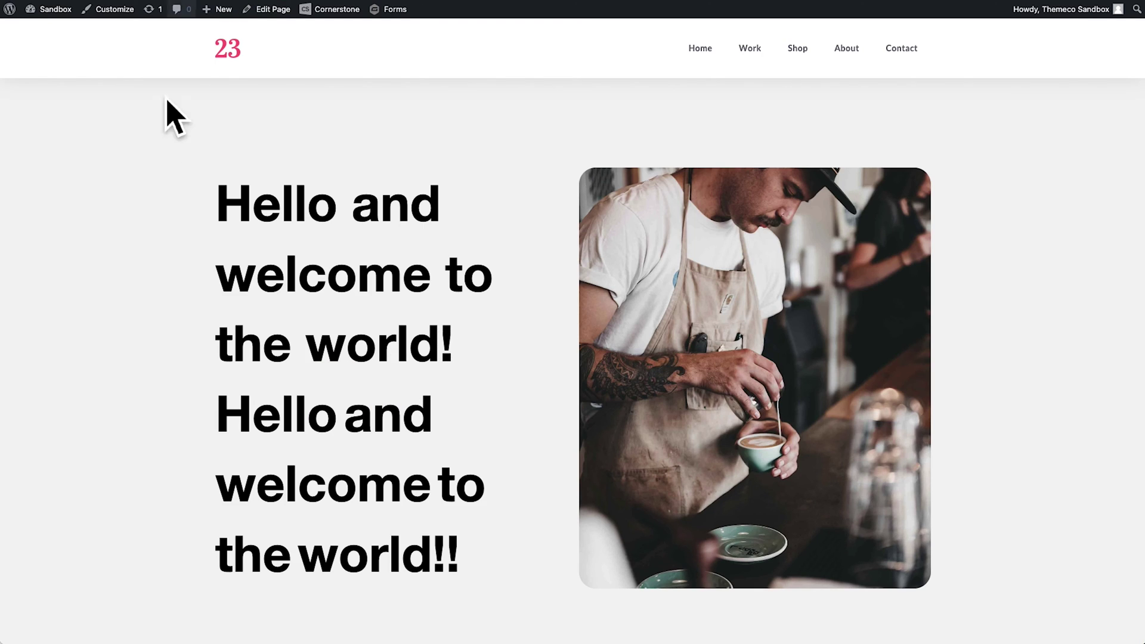
pyautogui.moveTo(216, 417); pyautogui.dragTo(460, 548)
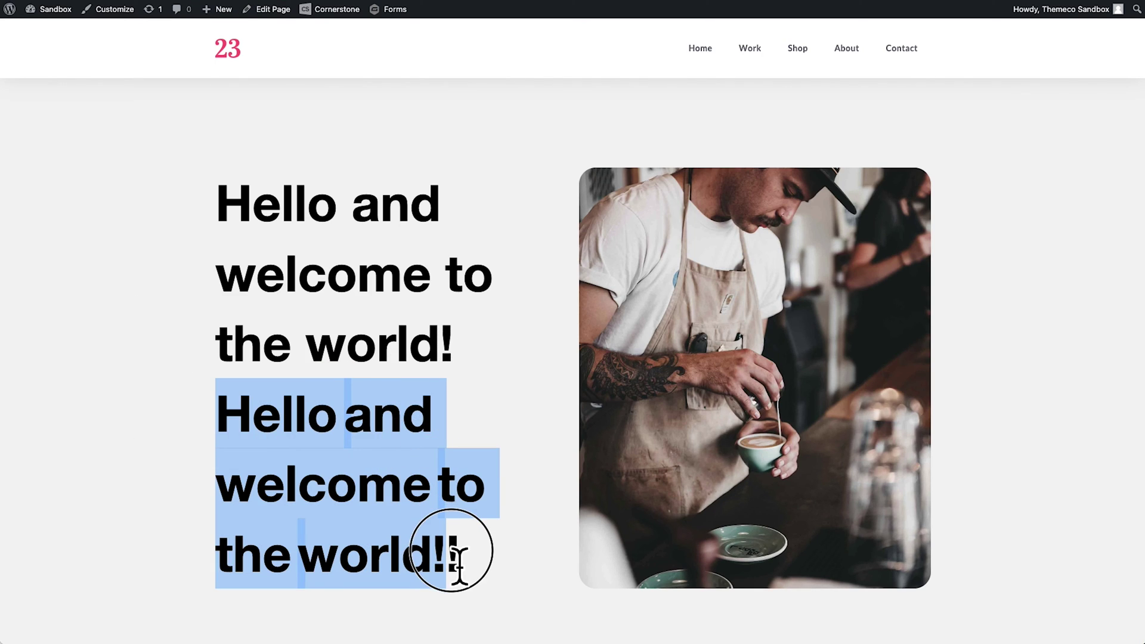
pyautogui.click(110, 451)
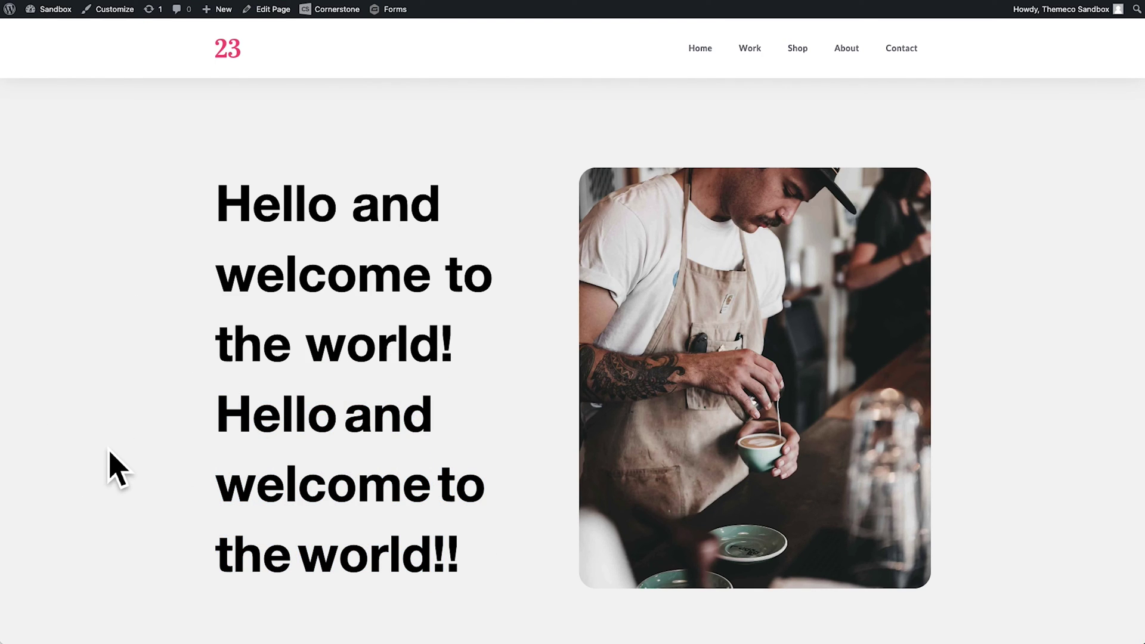
pyautogui.hotkey('ctrl', 'r')
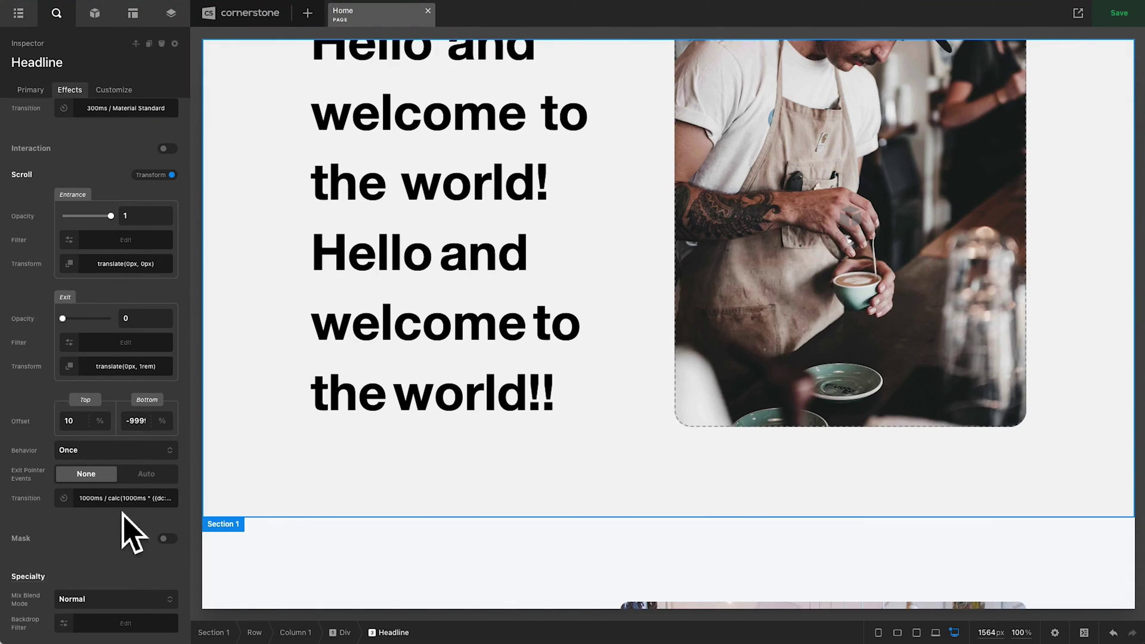
# Set the transition Duration to 500 and change the Delay calc multiplier from 1000ms to 500ms
pyautogui.click(98, 499)
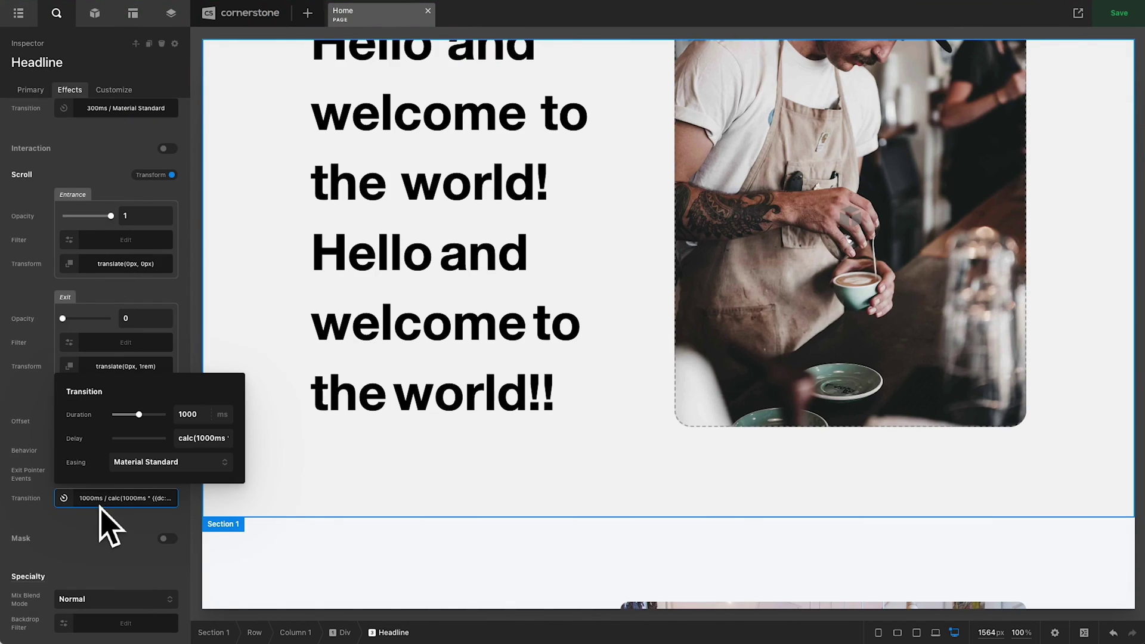
pyautogui.click(187, 413)
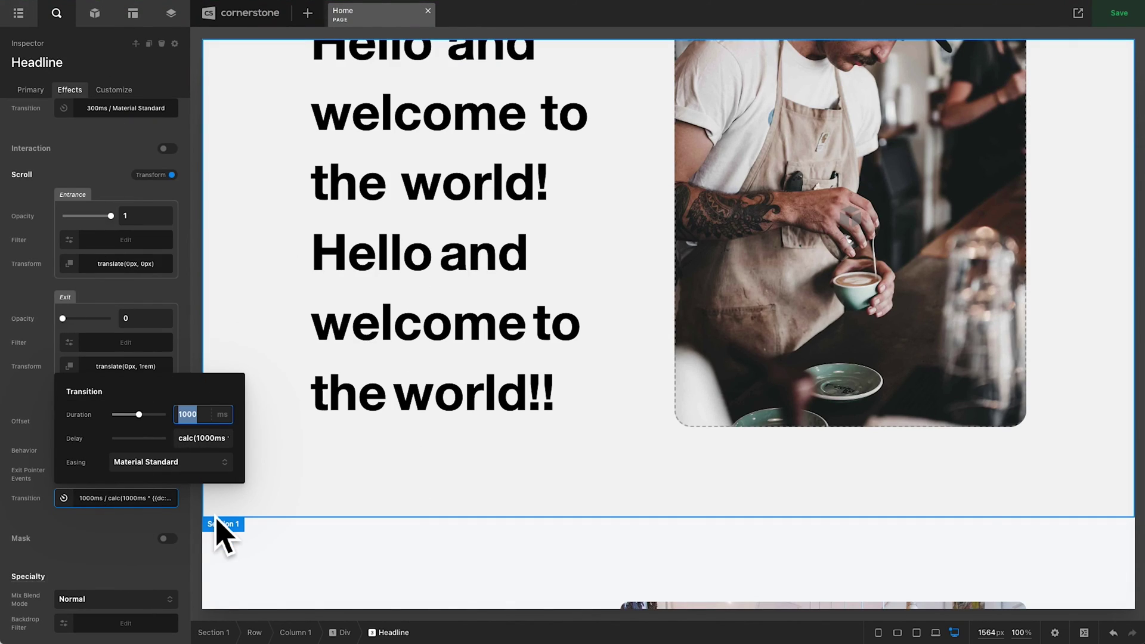
pyautogui.write('500')
pyautogui.doubleClick(210, 439)
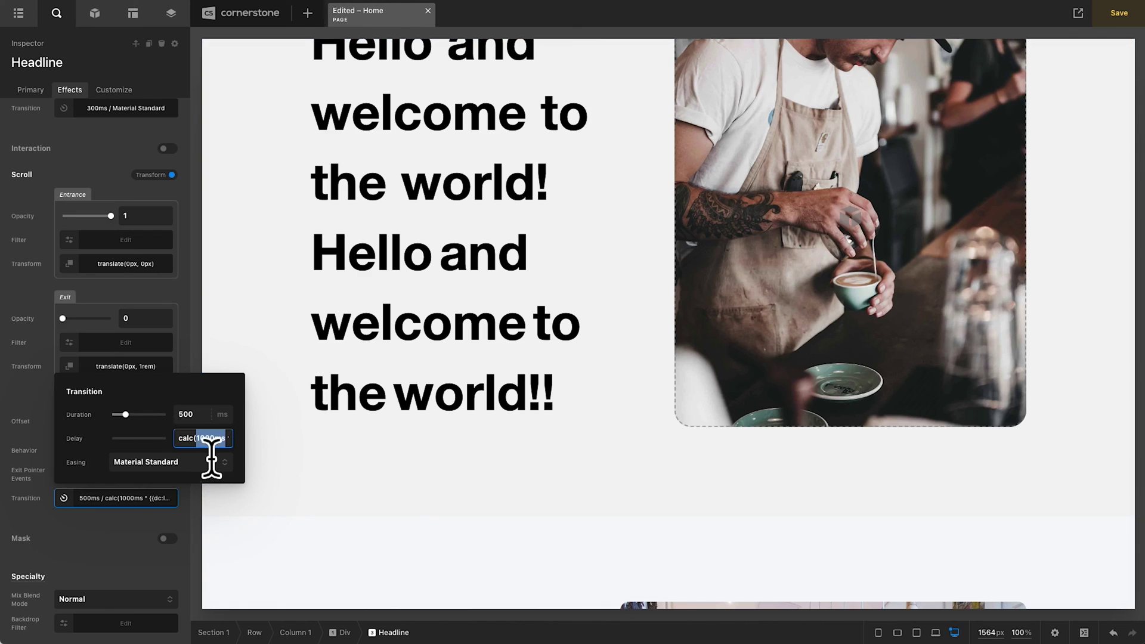
pyautogui.write('500')
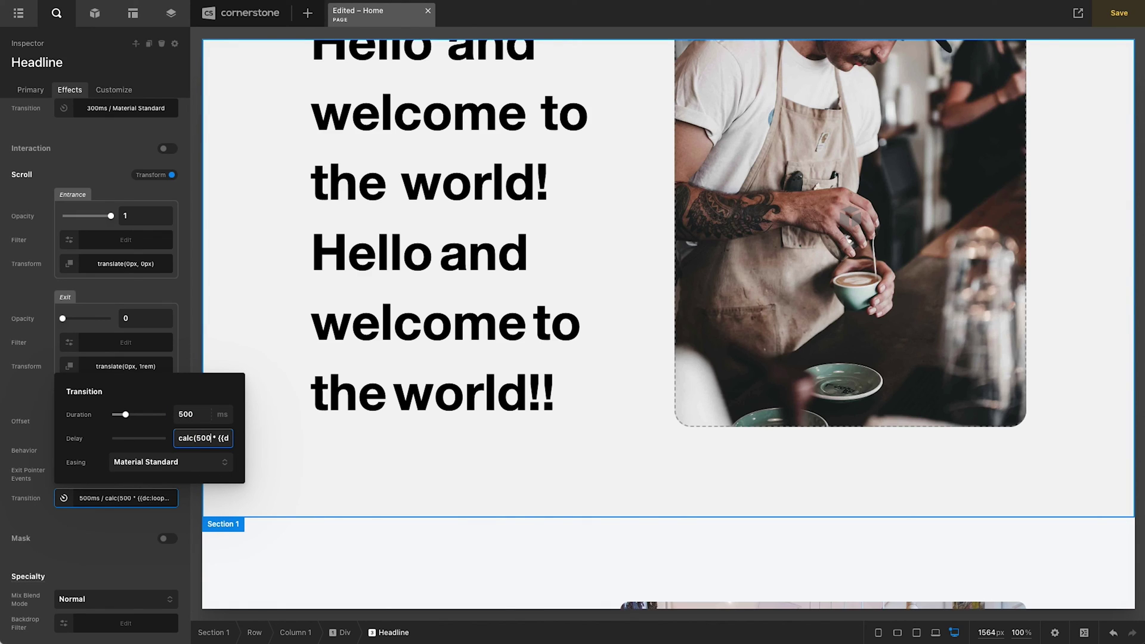
pyautogui.click(143, 515)
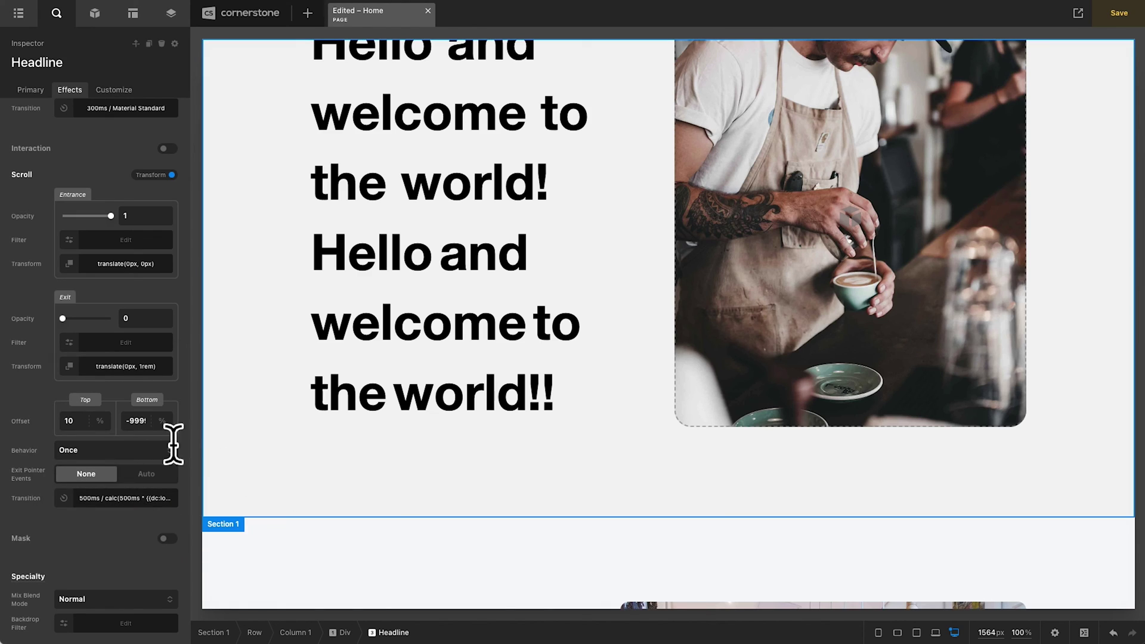
# Save the page and reload the live site to preview the faster fade-in
pyautogui.hotkey('ctrl', 's')
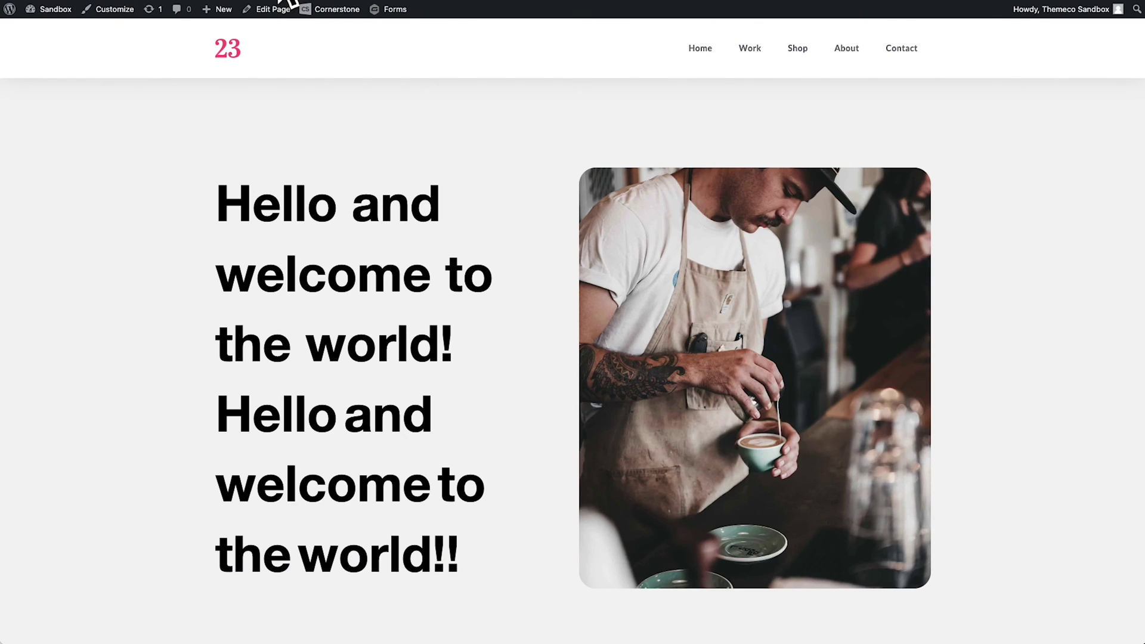
pyautogui.moveTo(191, 411); pyautogui.dragTo(462, 564)
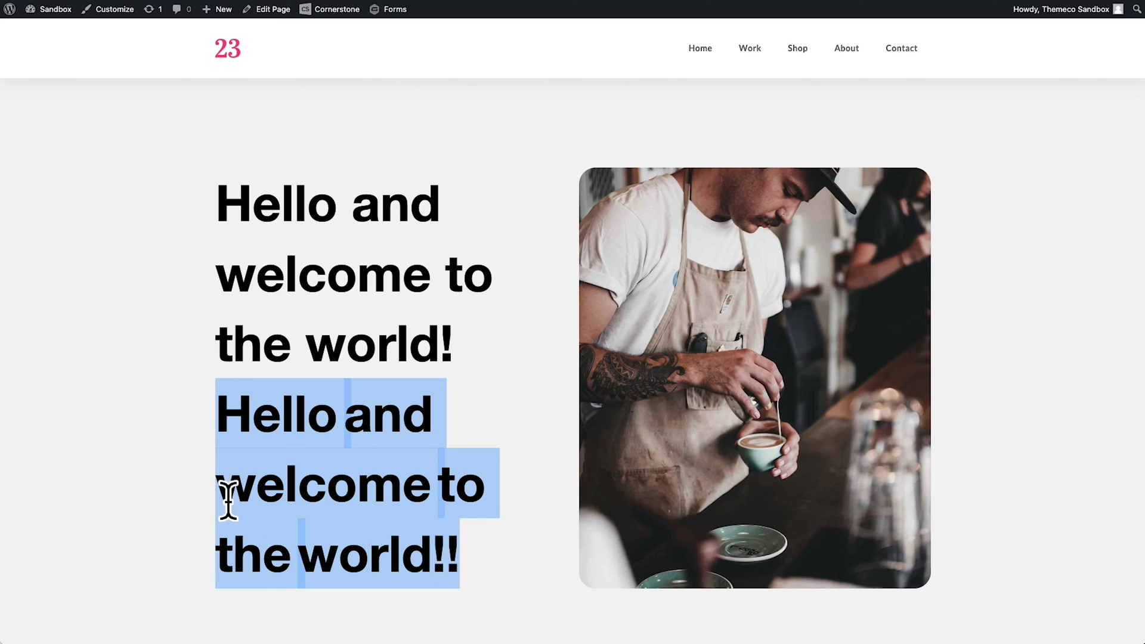
pyautogui.click(203, 485)
pyautogui.press('super+r')
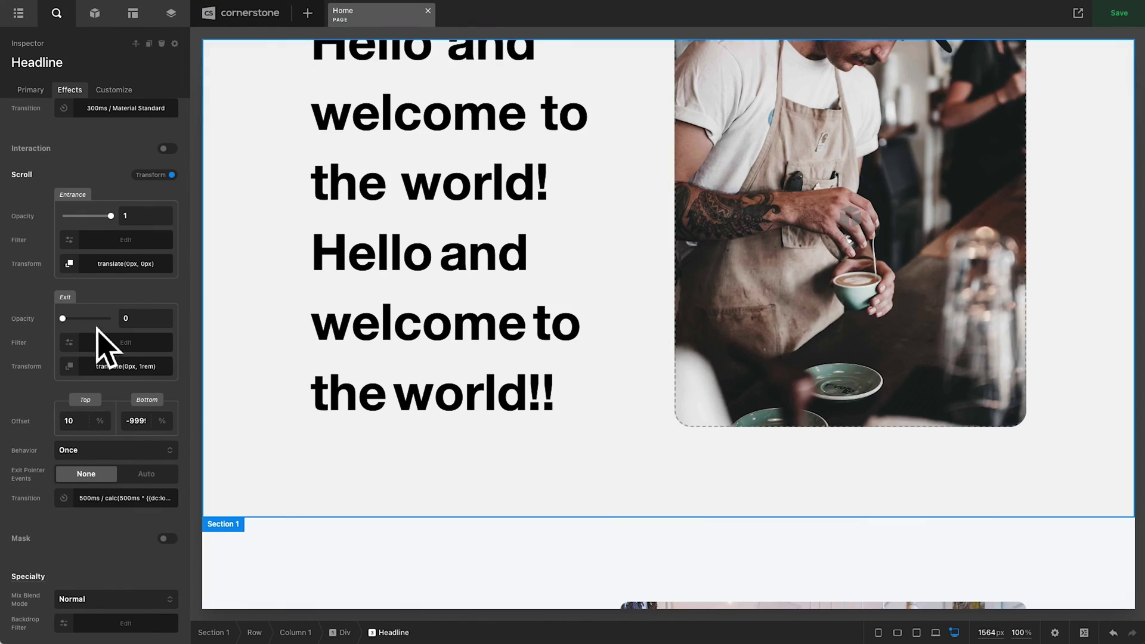
# Change the Delay calc multiplier from 500ms to 300ms and save with Ctrl+S
pyautogui.click(89, 475)
pyautogui.click(173, 499)
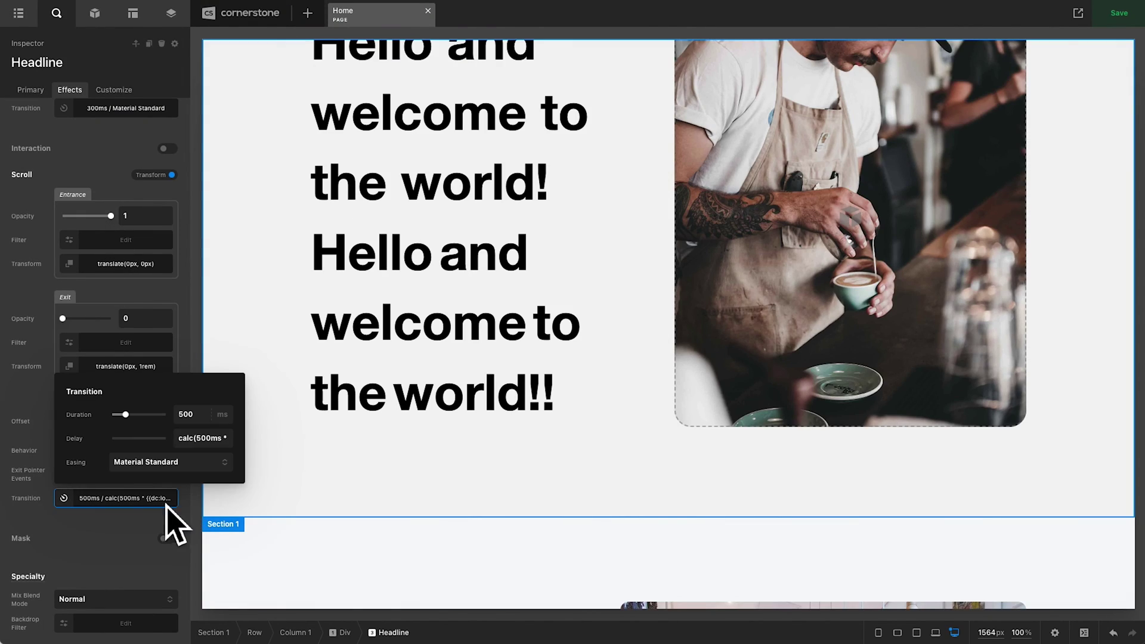
pyautogui.click(194, 415)
pyautogui.click(204, 439)
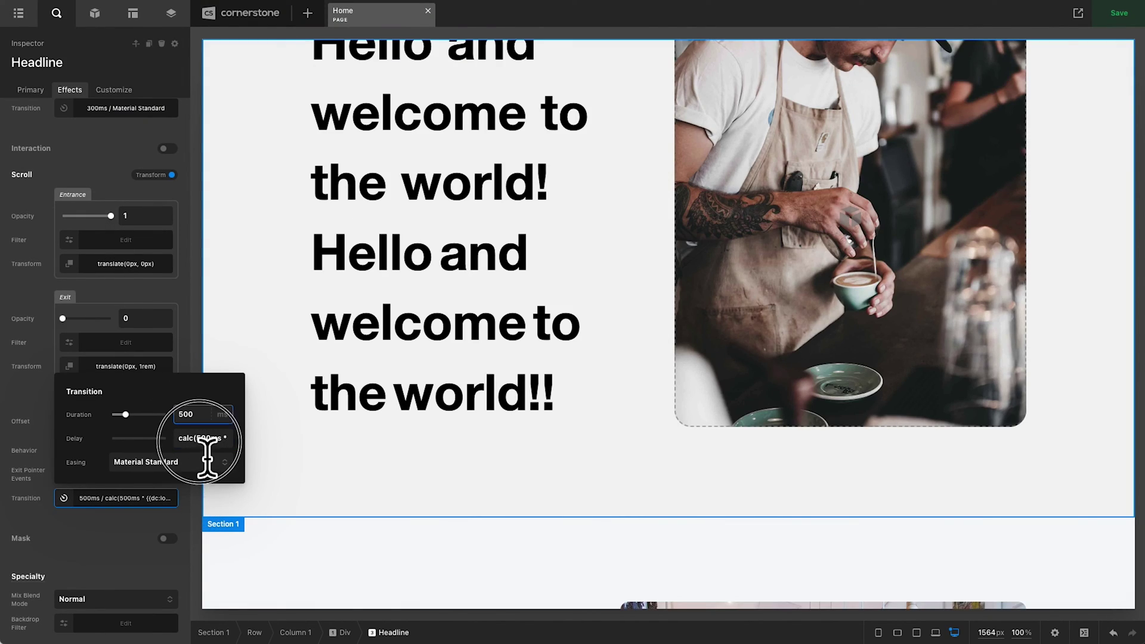
pyautogui.press('BackSpace')
pyautogui.write('3')
pyautogui.click(151, 499)
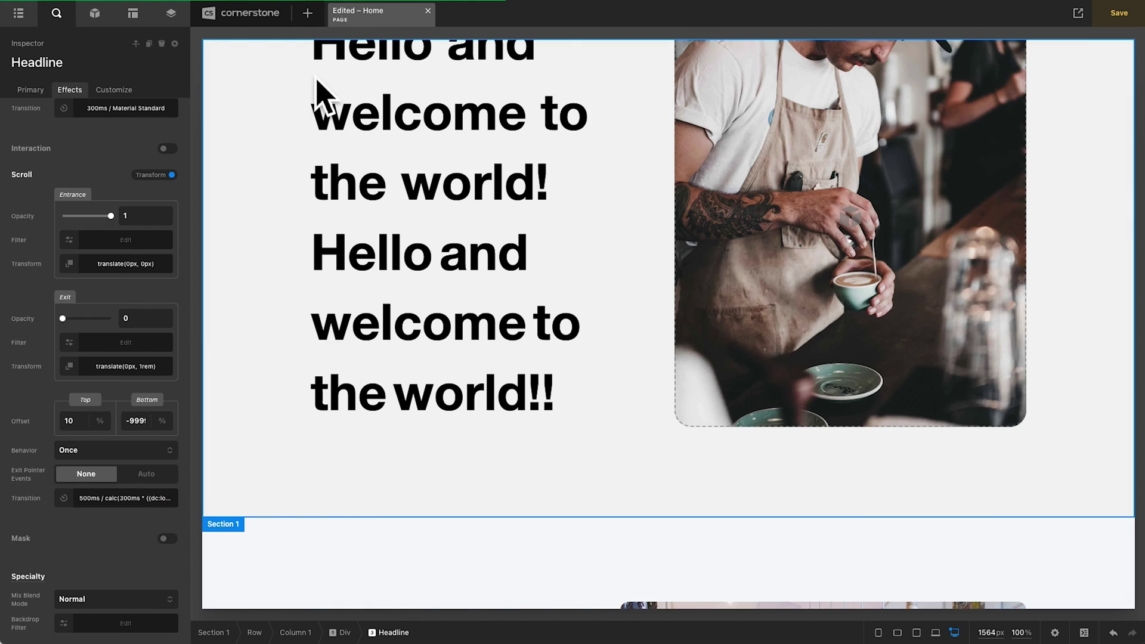
pyautogui.hotkey('ctrl', 's')
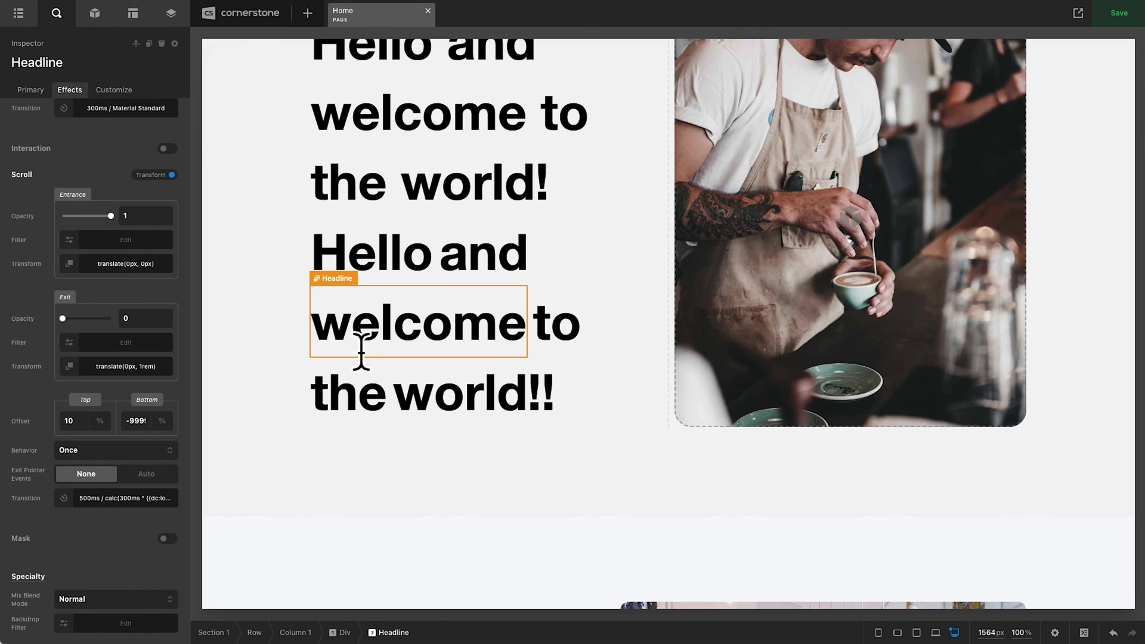
# Select the headline's parent Div and review the looper's source string in Customize
pyautogui.click(351, 633)
pyautogui.scroll(-10, 119, 530)
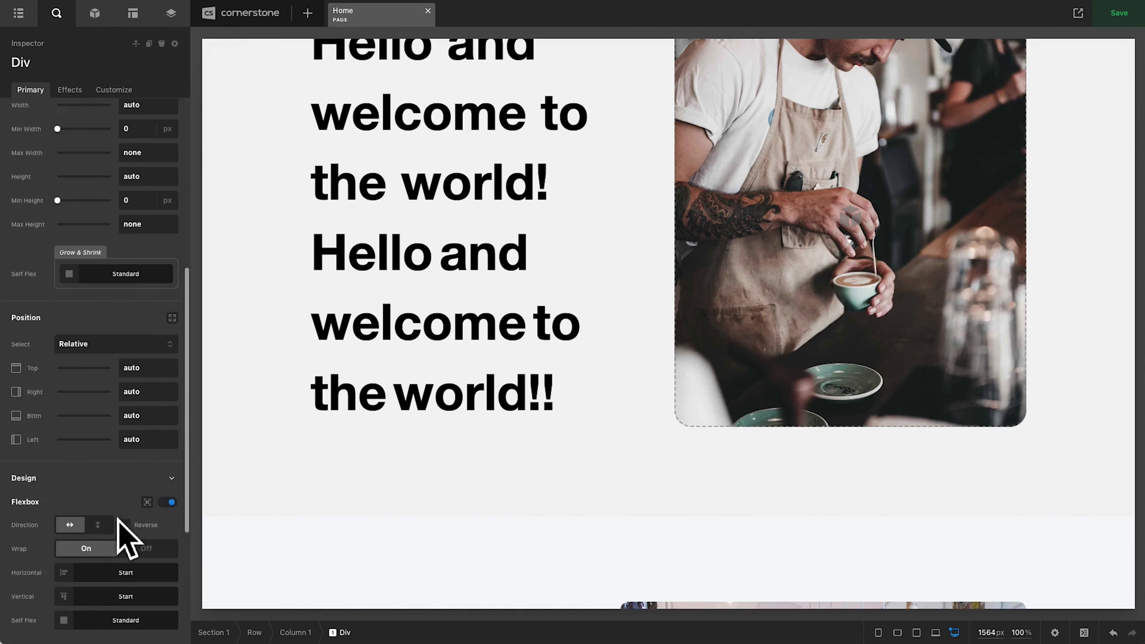
pyautogui.click(128, 92)
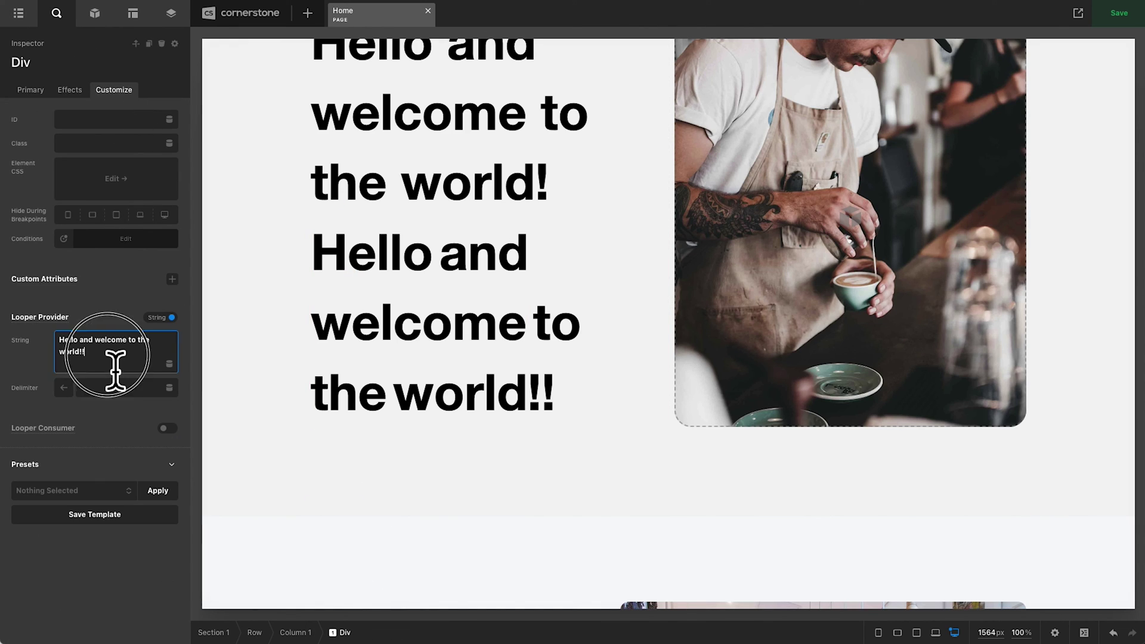
pyautogui.tripleClick(120, 358)
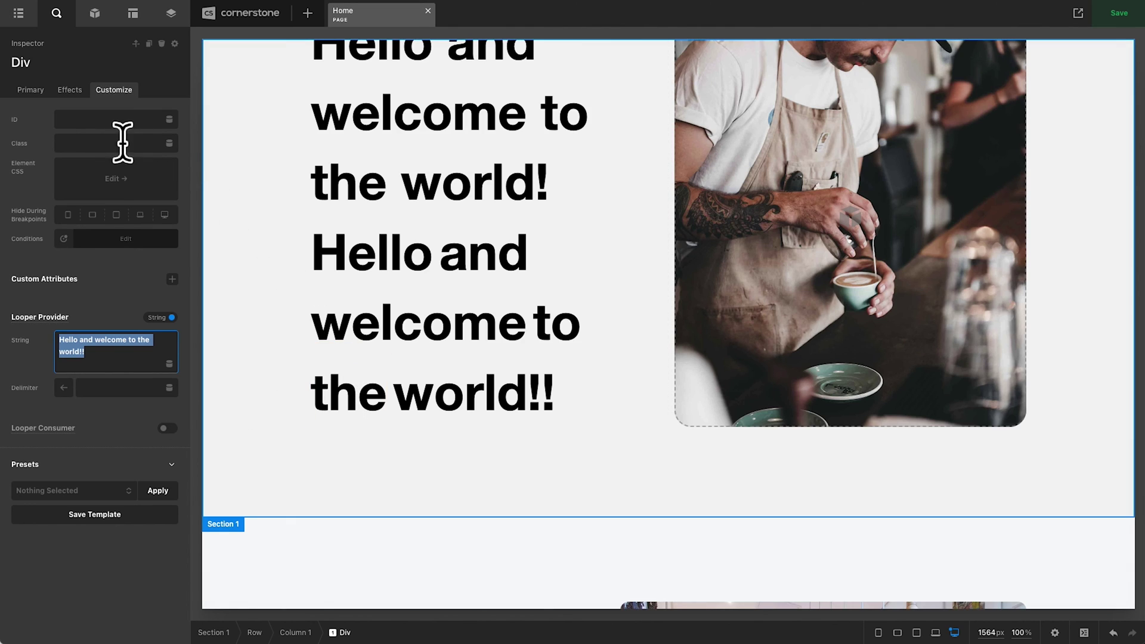
pyautogui.click(32, 91)
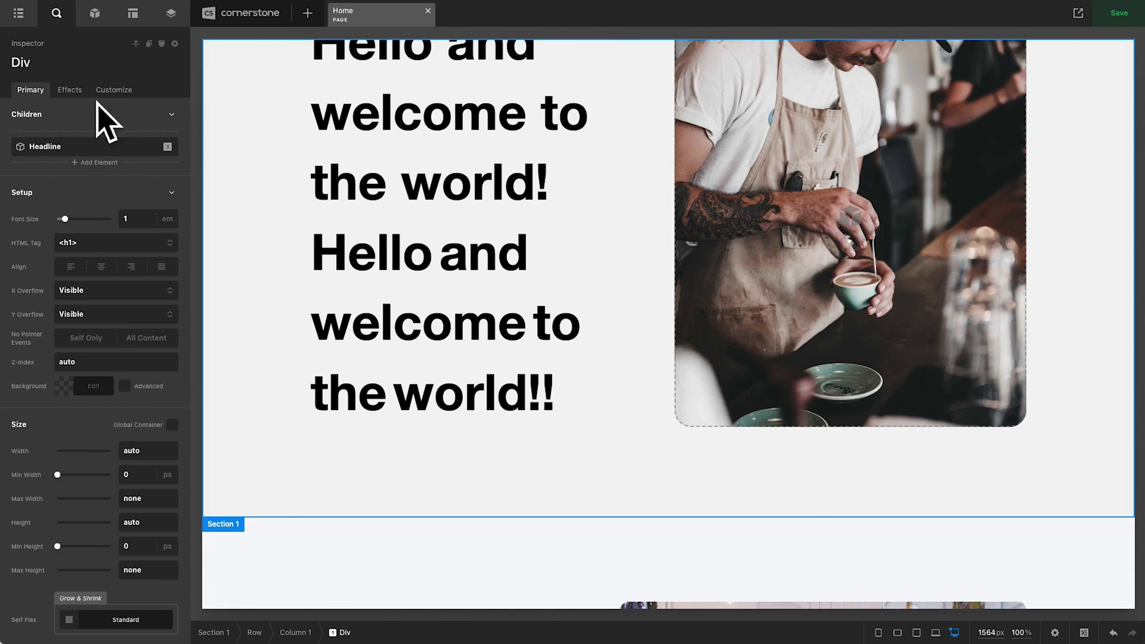
# Open Edit Parameters from Manage Element and begin the JSON with an "AnimatedHeadline" key
pyautogui.click(175, 43)
pyautogui.click(499, 369)
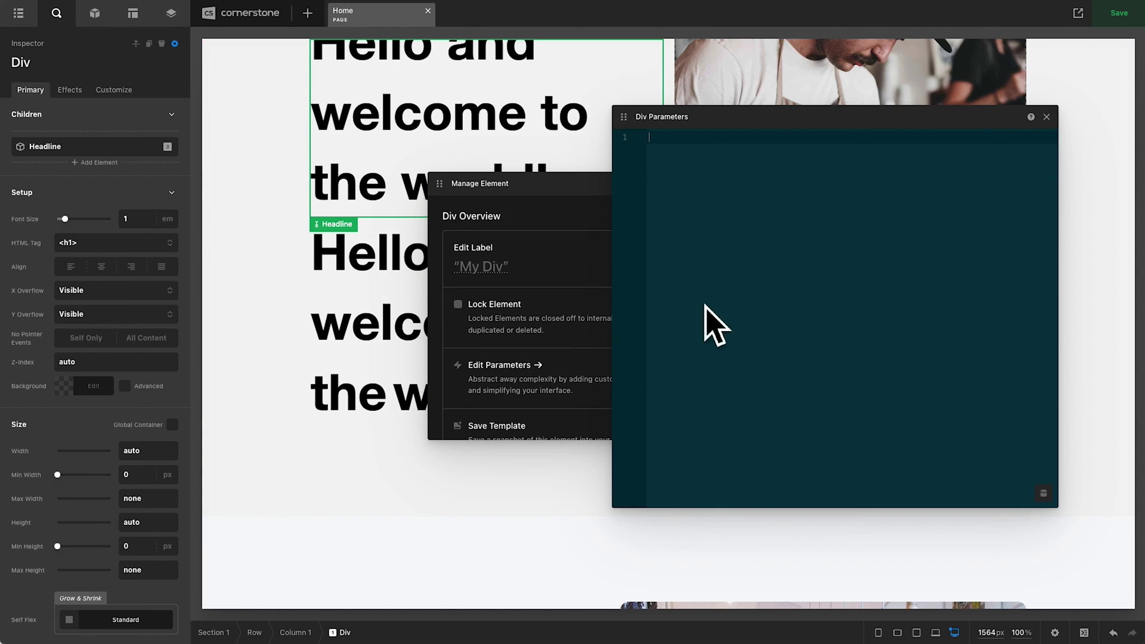
pyautogui.write('{   ')
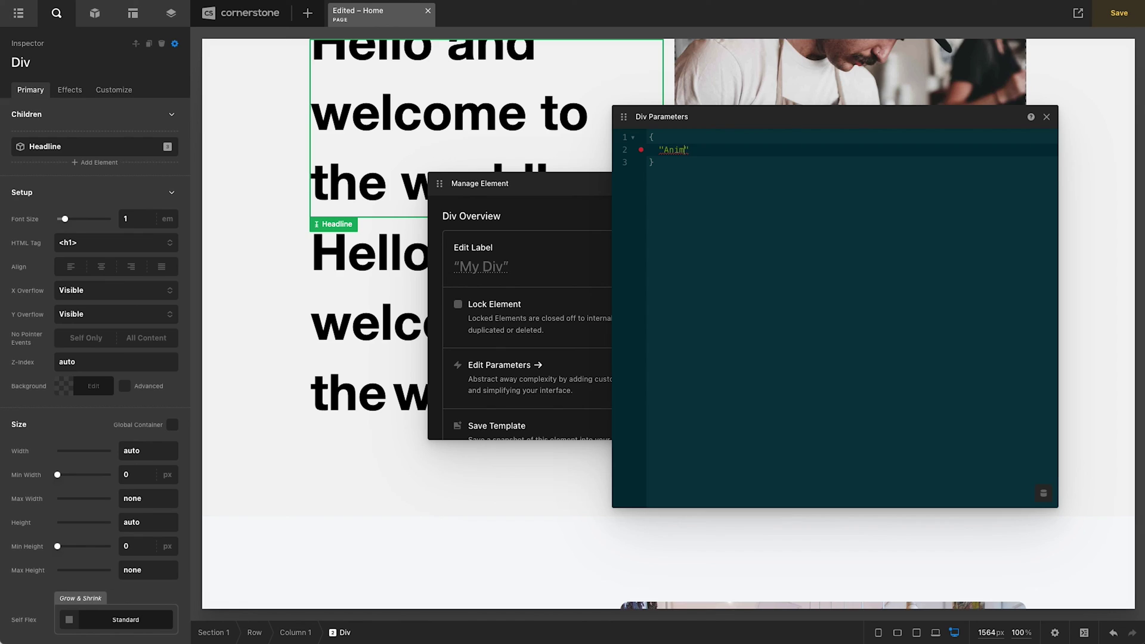
pyautogui.write('"AnimatedHeadline"')
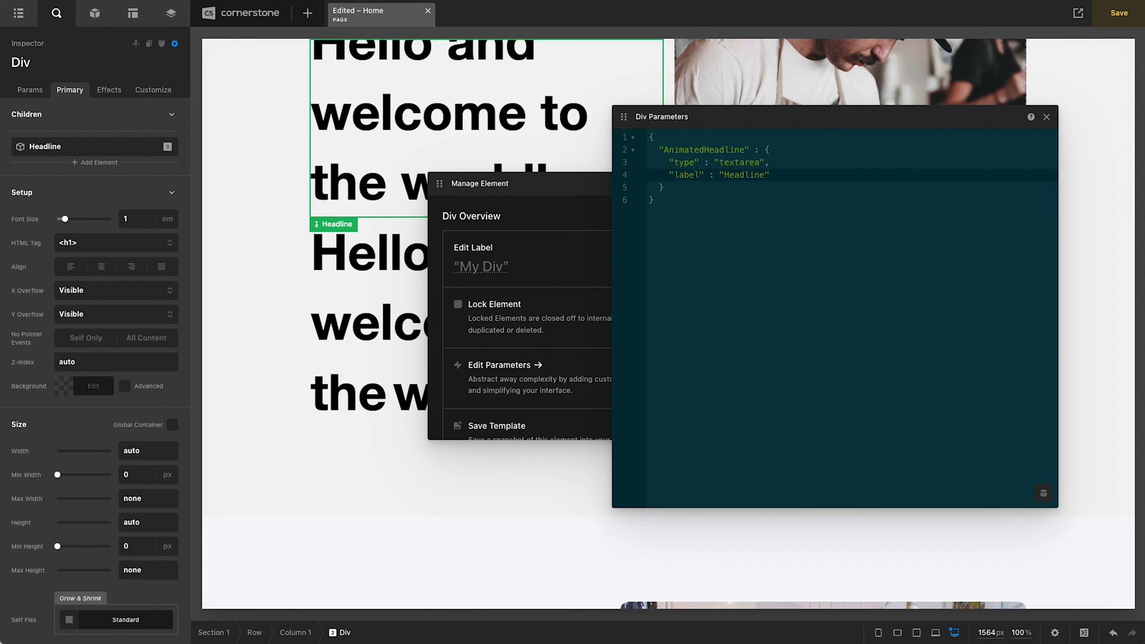
# Replace "textarea" with "text-editor" as the AnimatedHeadline type in the parameter JSON
pyautogui.click(37, 89)
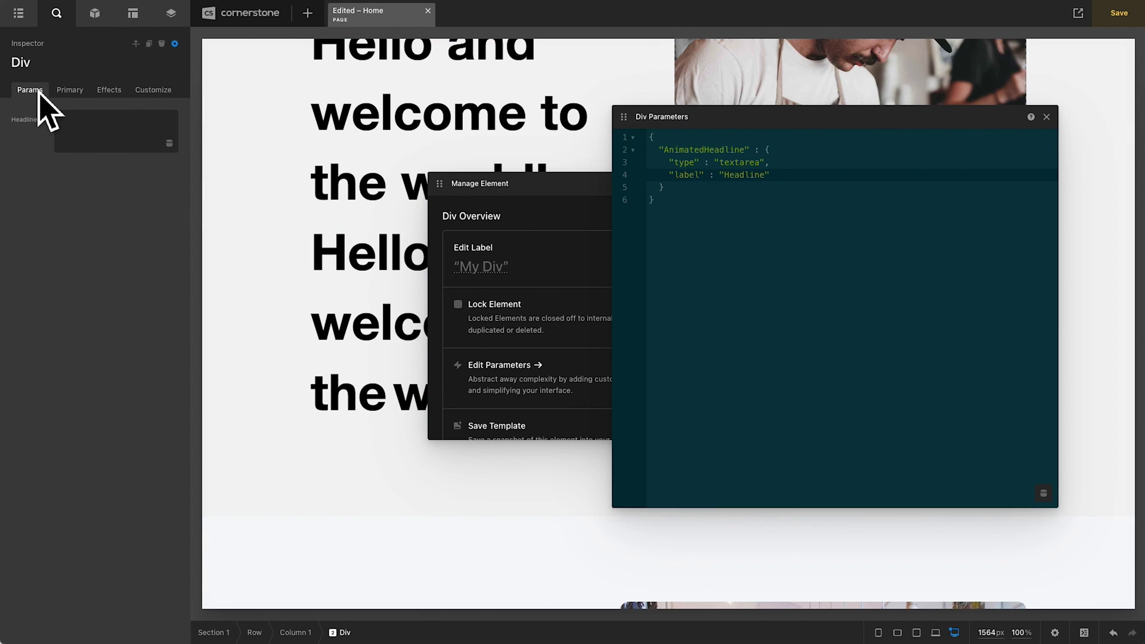
pyautogui.click(87, 146)
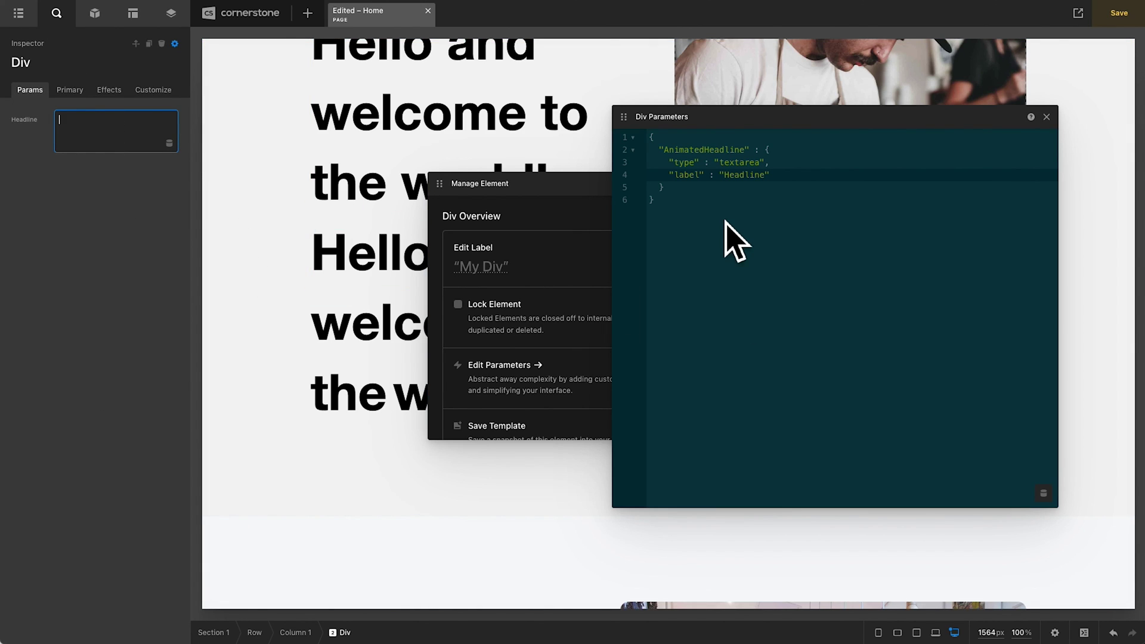
pyautogui.click(746, 174)
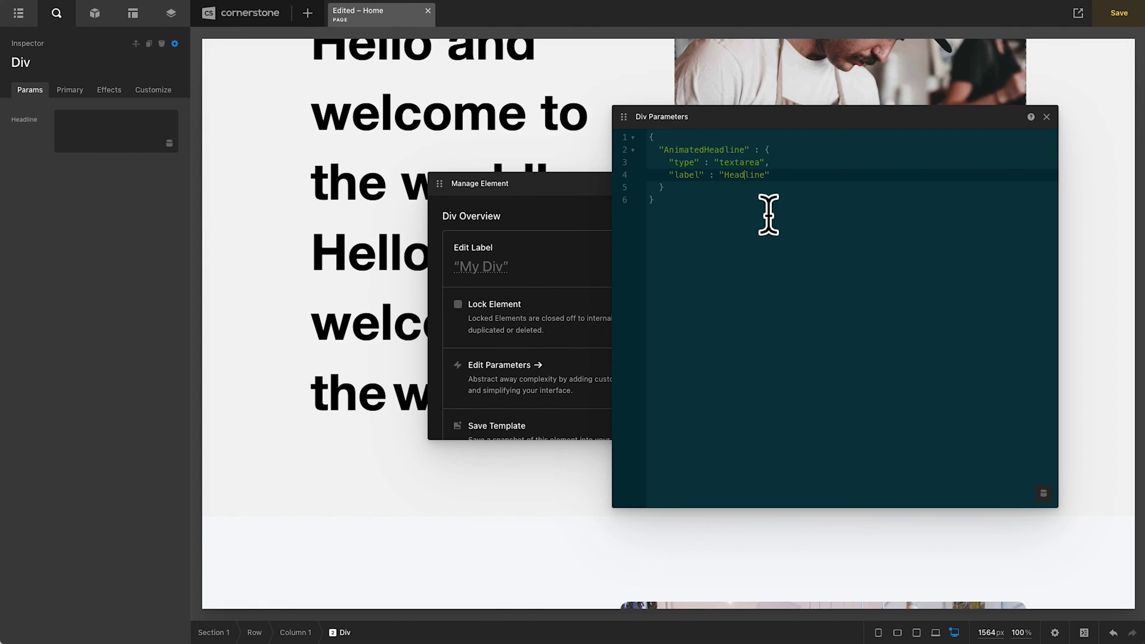
pyautogui.doubleClick(741, 162)
pyautogui.write('te')
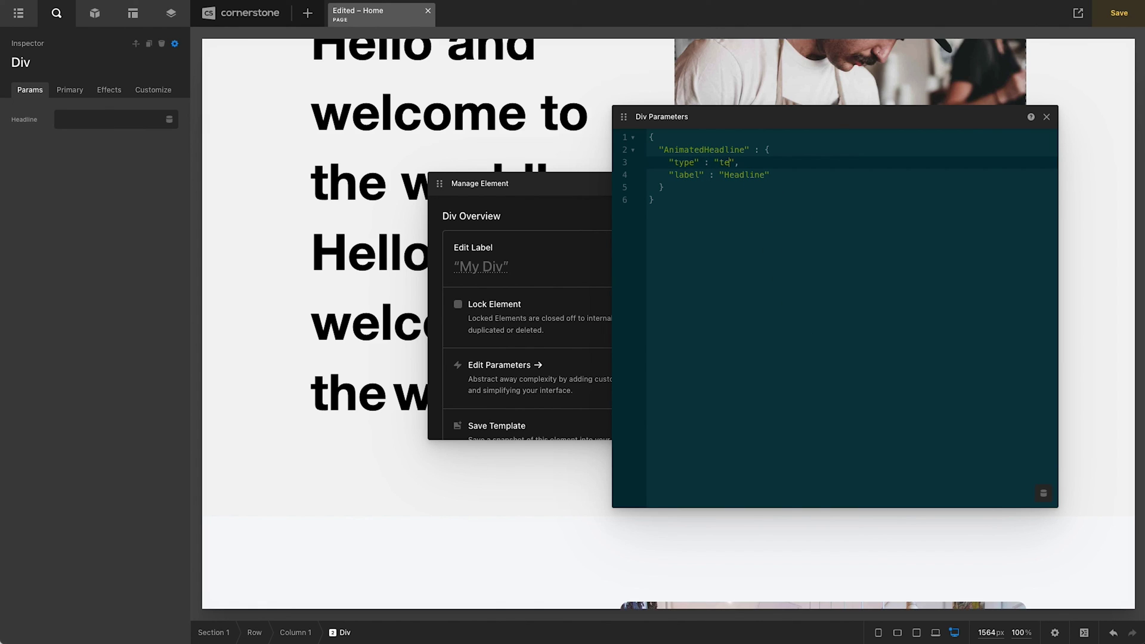
pyautogui.write('xt-editor')
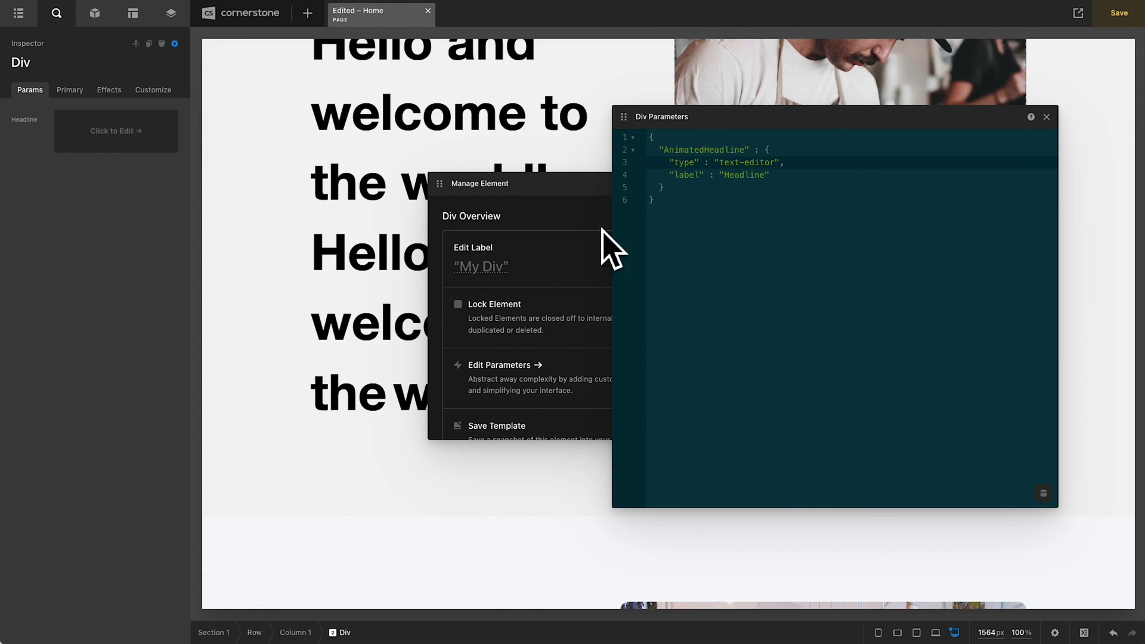
# Check the Headline parameter's rich text editor in the Params tab, then close it
pyautogui.click(153, 148)
pyautogui.moveTo(851, 142); pyautogui.dragTo(632, 139)
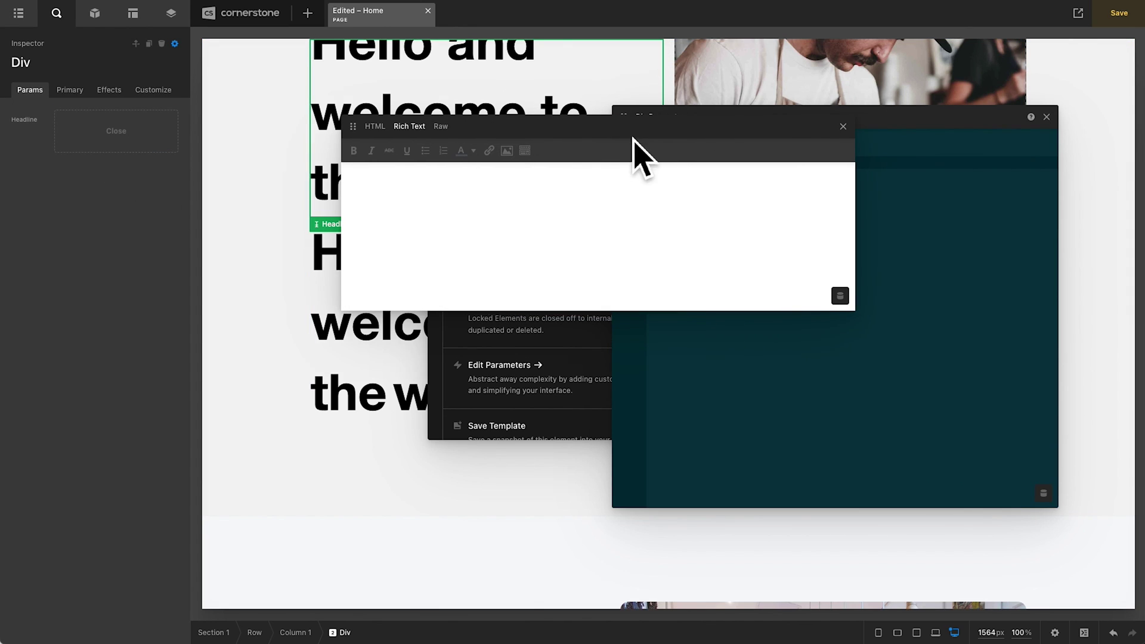
pyautogui.click(872, 150)
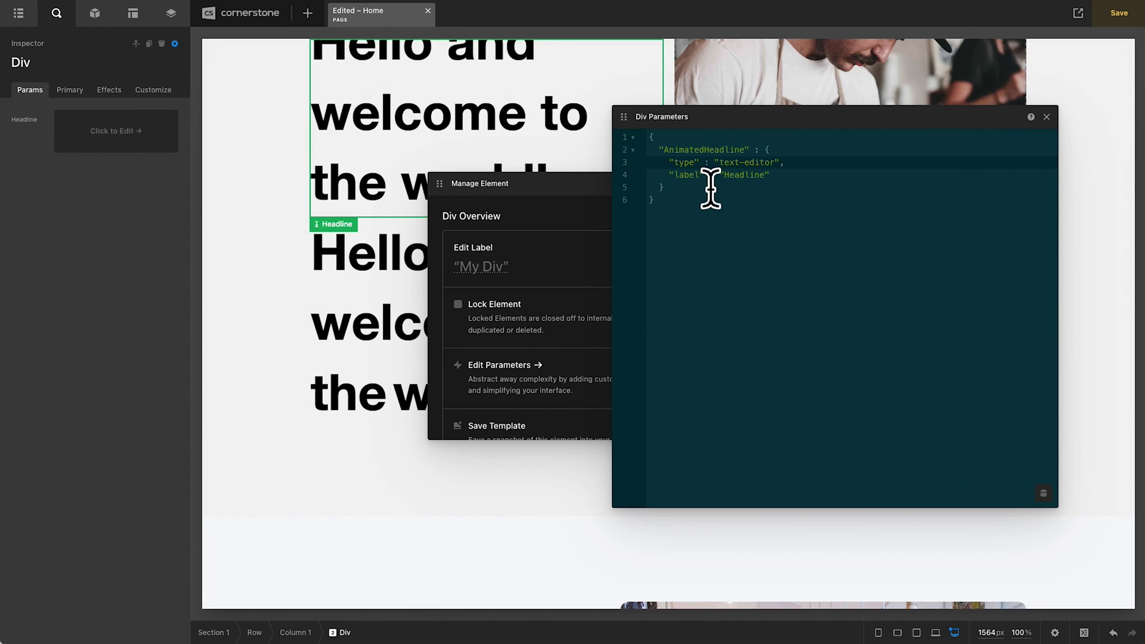
pyautogui.click(718, 162)
# Replace the looper provider's fixed headline string with {{dc:p:AnimatedHeadline}}
pyautogui.click(1046, 116)
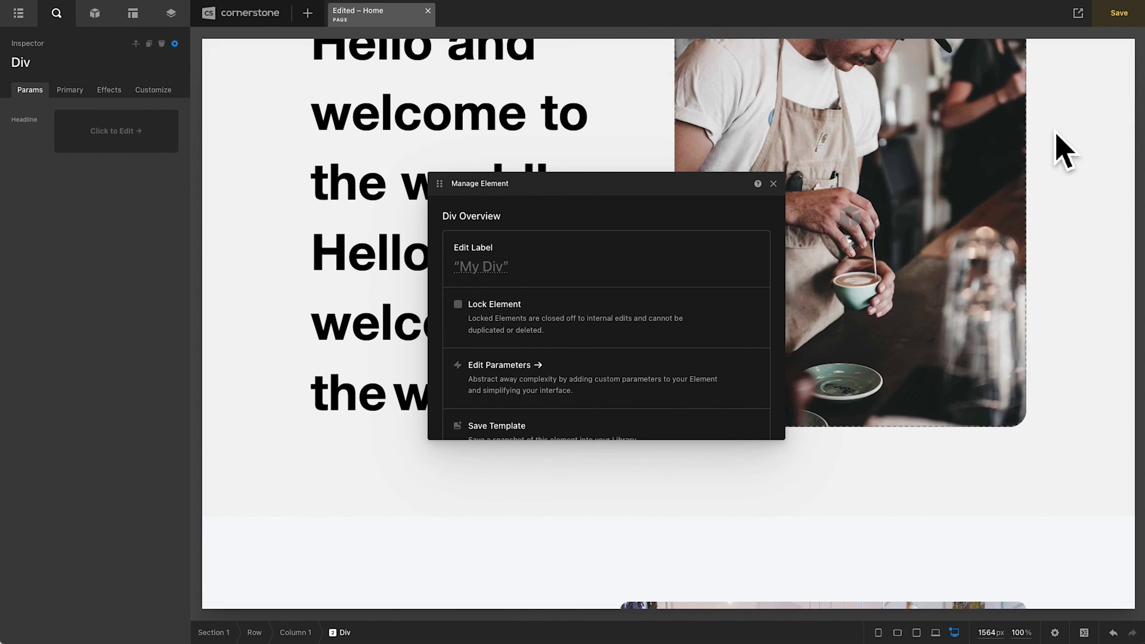
pyautogui.click(156, 90)
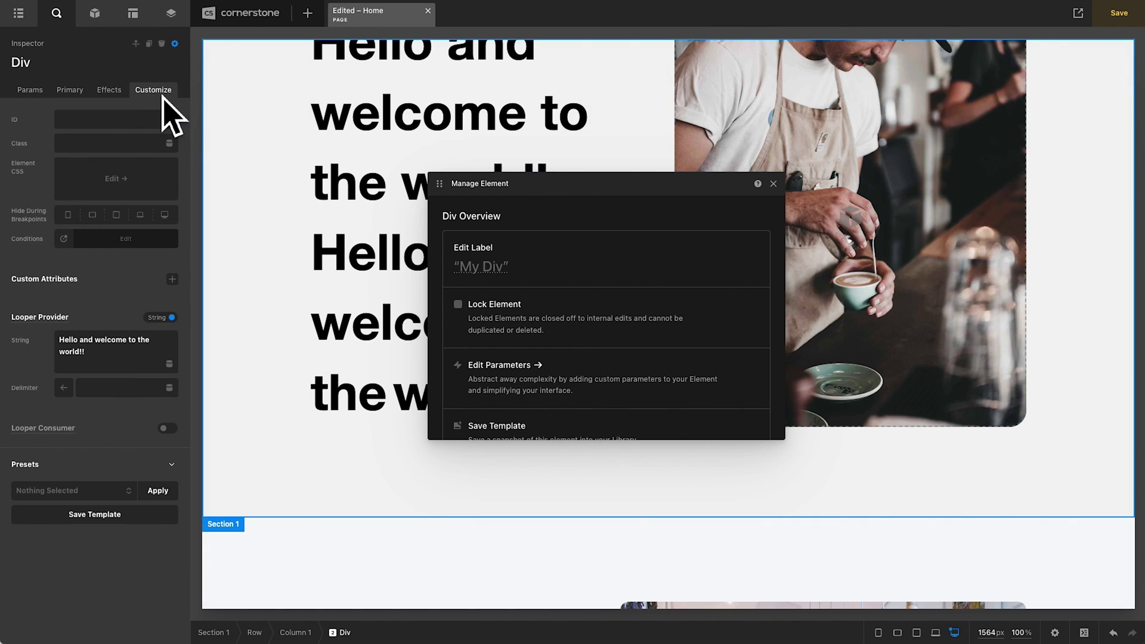
pyautogui.click(126, 343)
pyautogui.press('super+a')
pyautogui.press('BackSpace')
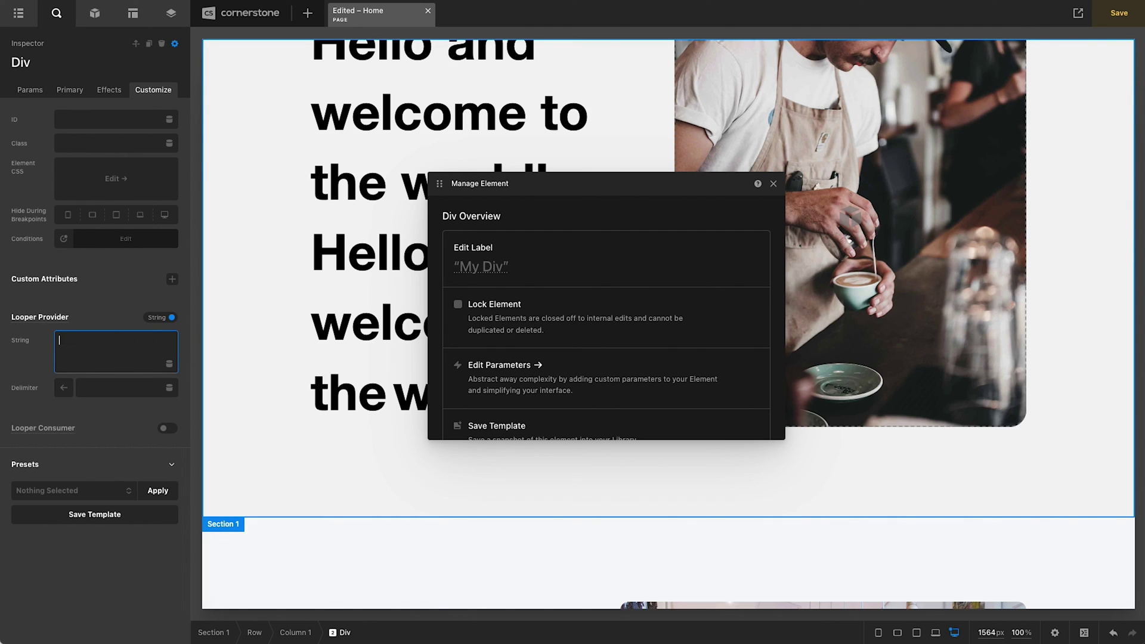
pyautogui.write('{{d')
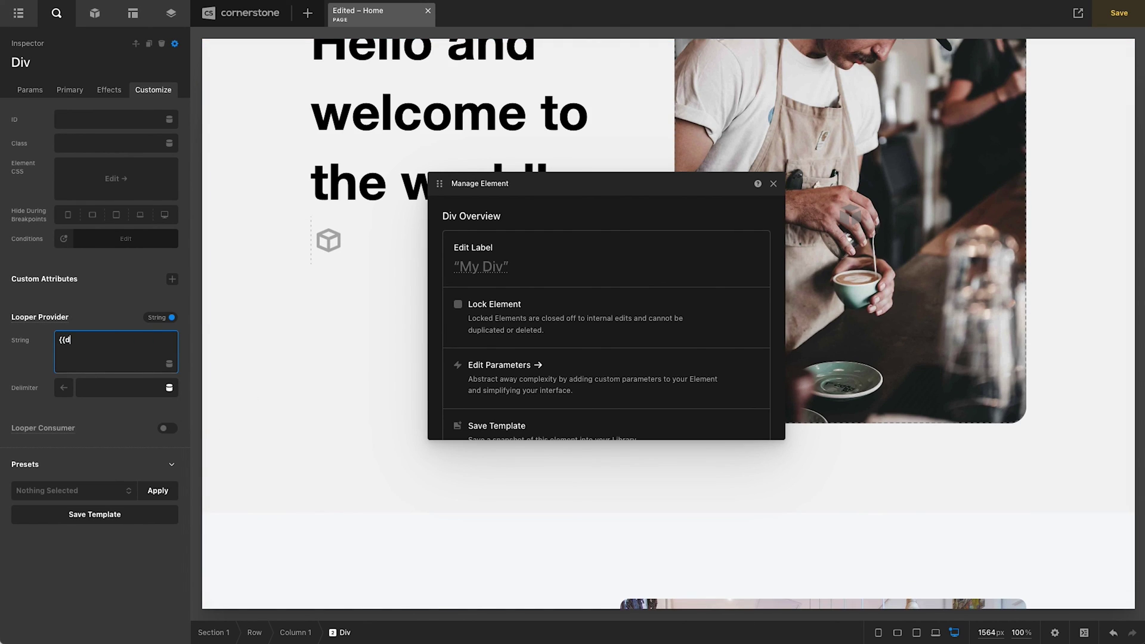
pyautogui.write('c:p:AnimatedHeadline')
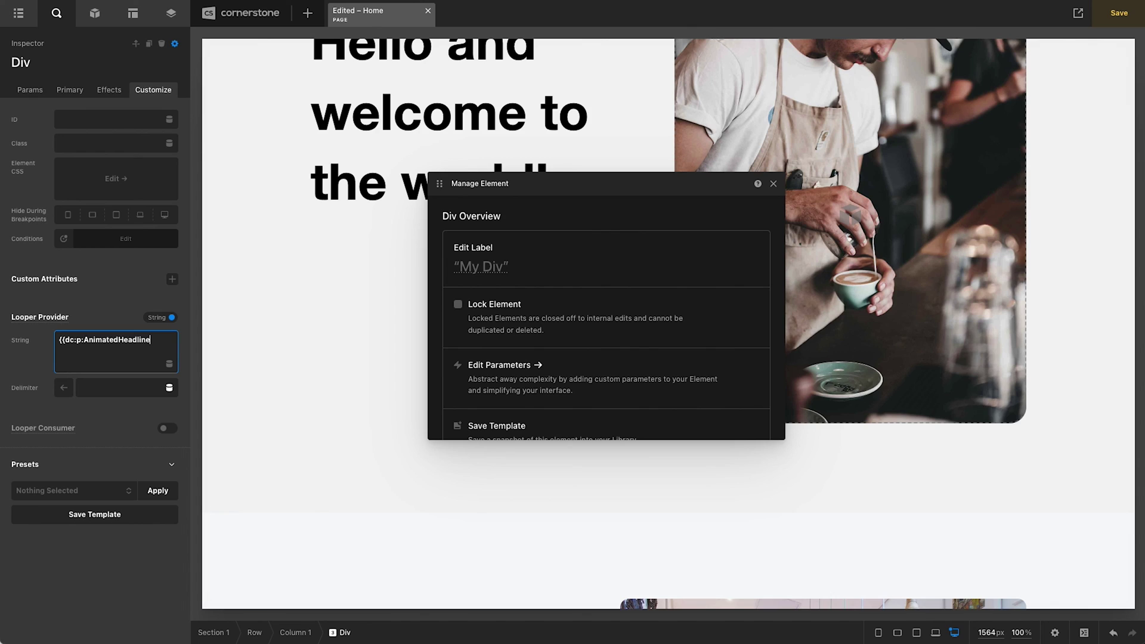
pyautogui.write('}}')
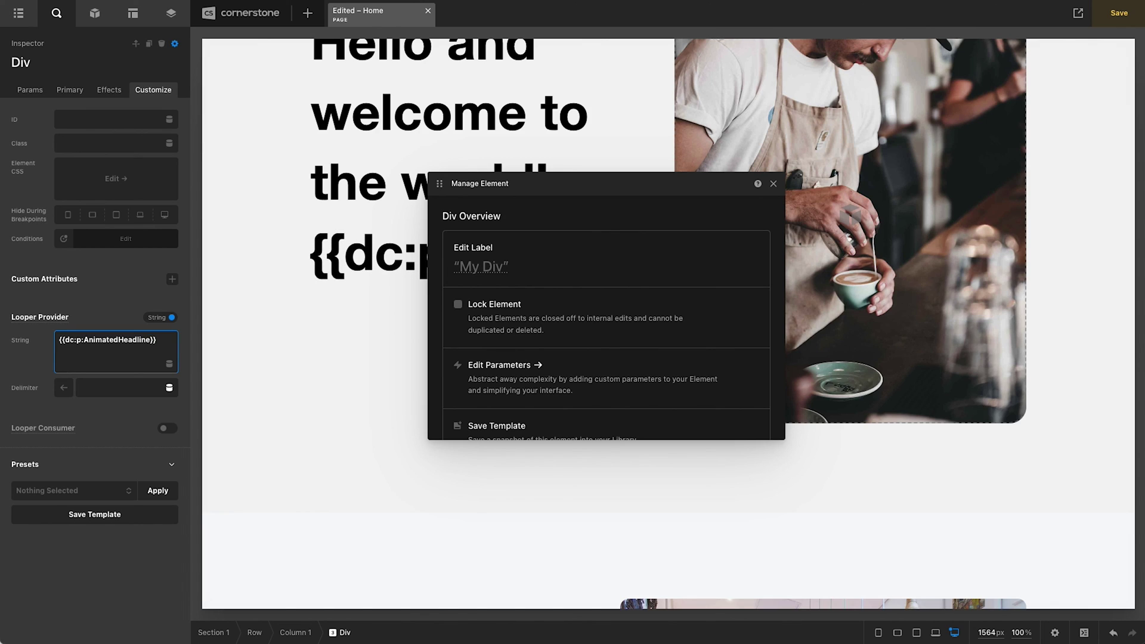
pyautogui.press('Escape')
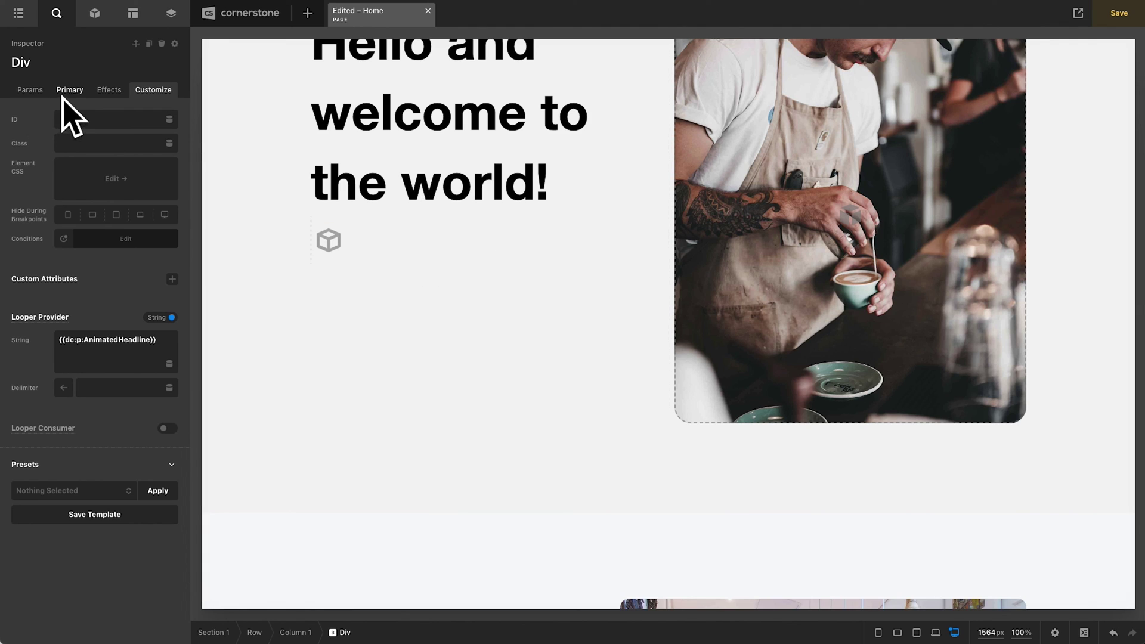
# Open the Headline parameter's rich text editor and position it beside the headline
pyautogui.click(30, 90)
pyautogui.click(102, 136)
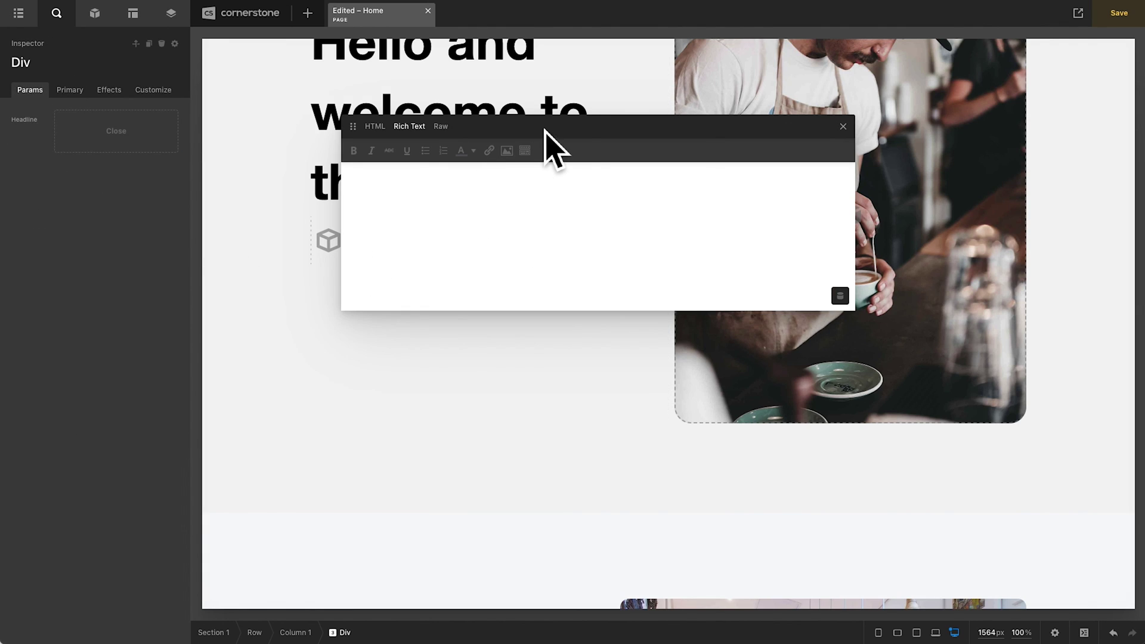
pyautogui.moveTo(544, 127); pyautogui.dragTo(710, 114)
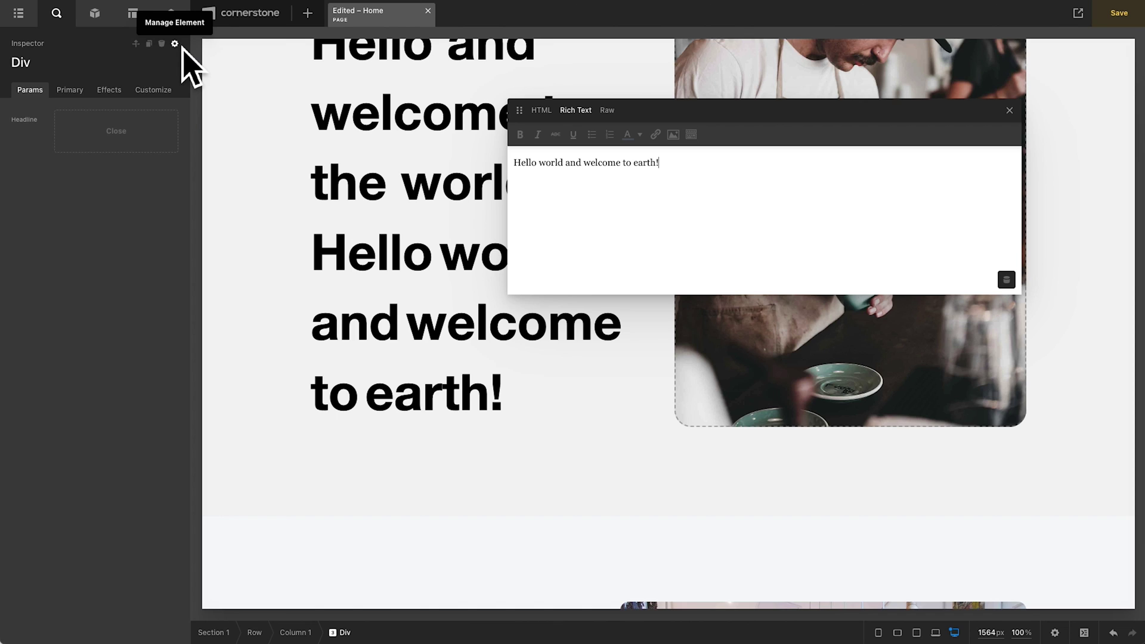
# Save the Div through Manage Element as the Library template 'Animated Headline'
pyautogui.click(308, 13)
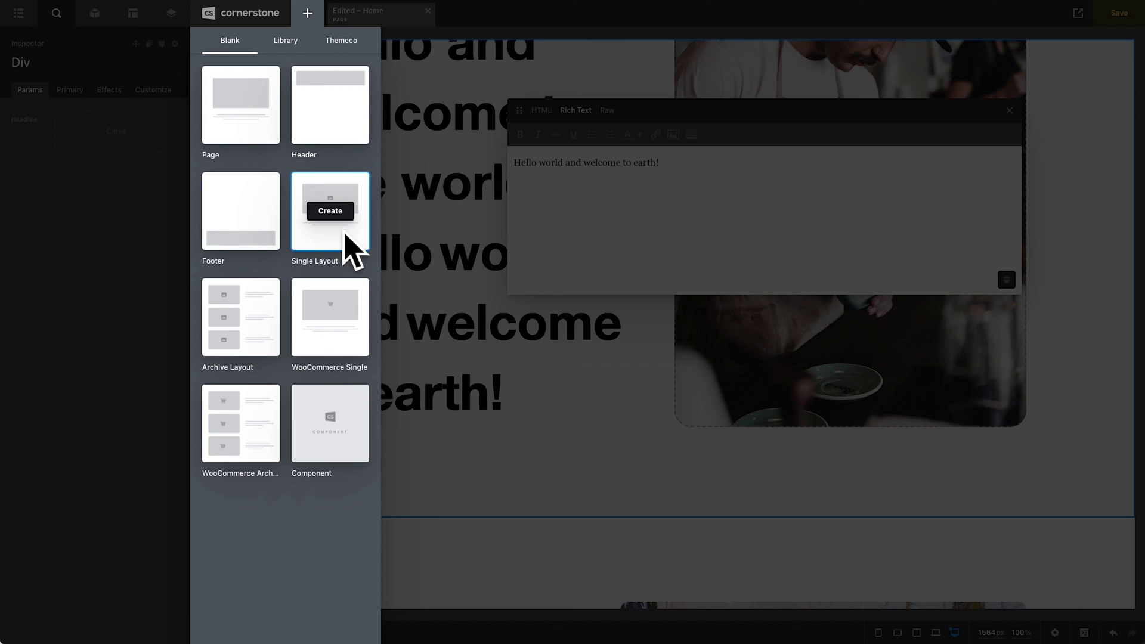
pyautogui.click(308, 14)
pyautogui.click(175, 44)
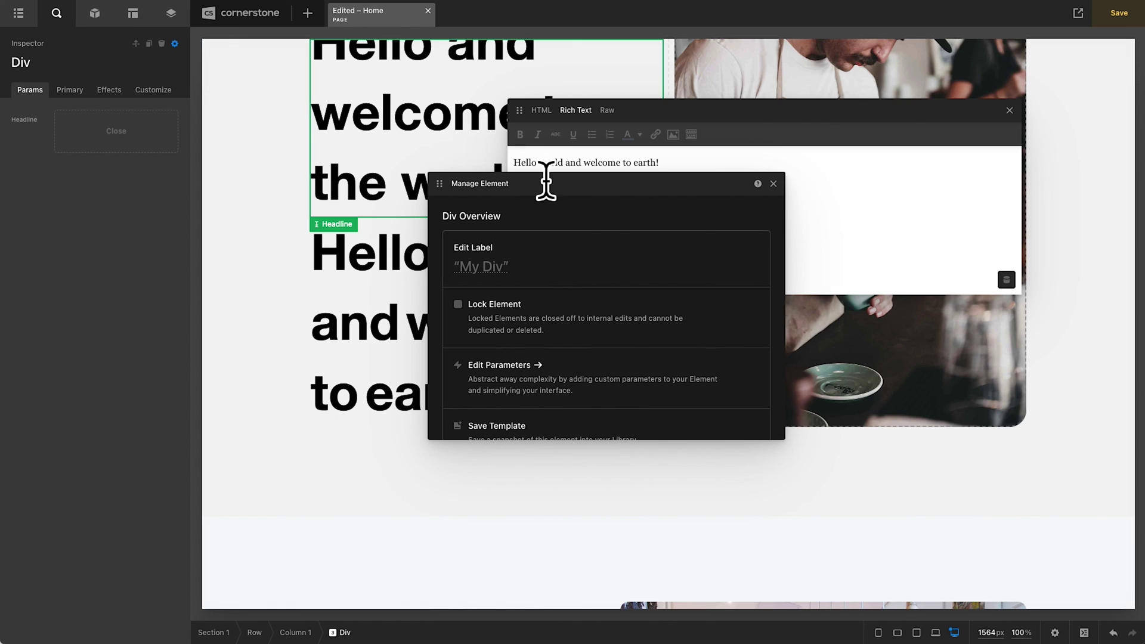
pyautogui.click(524, 384)
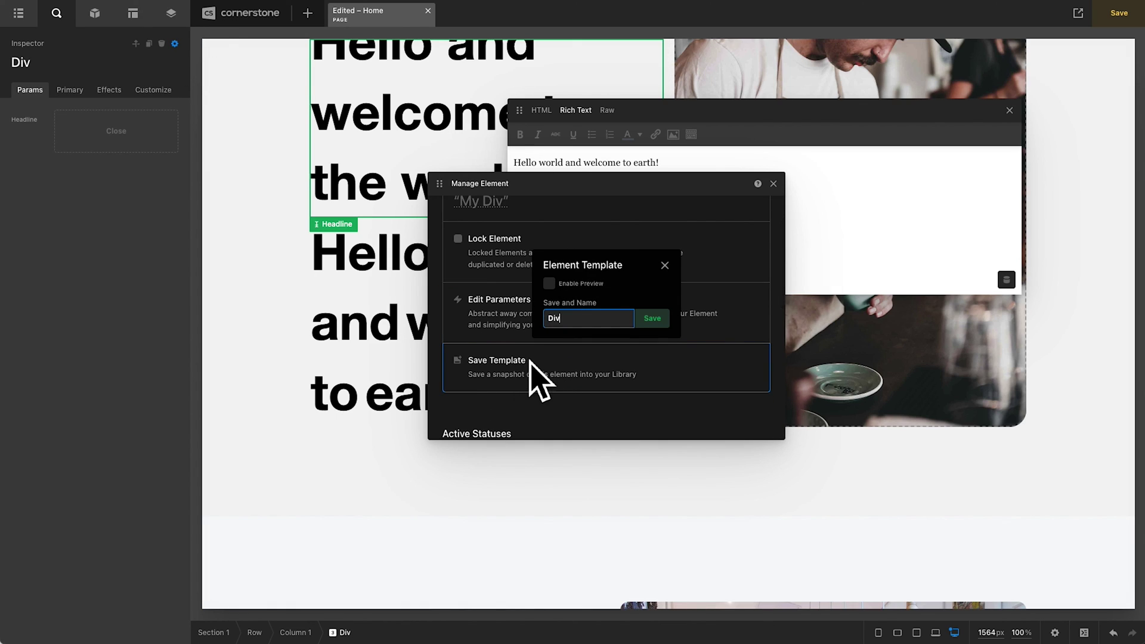
pyautogui.hotkey('ctrl', 'a')
pyautogui.write('An')
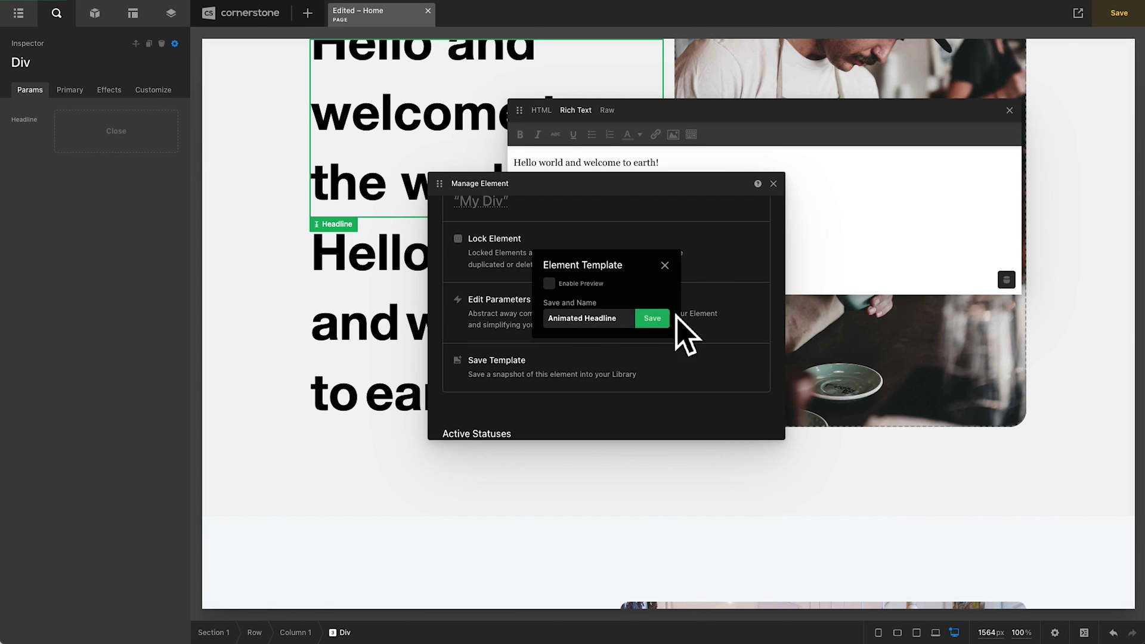
pyautogui.click(654, 317)
pyautogui.moveTo(756, 112); pyautogui.dragTo(701, 132)
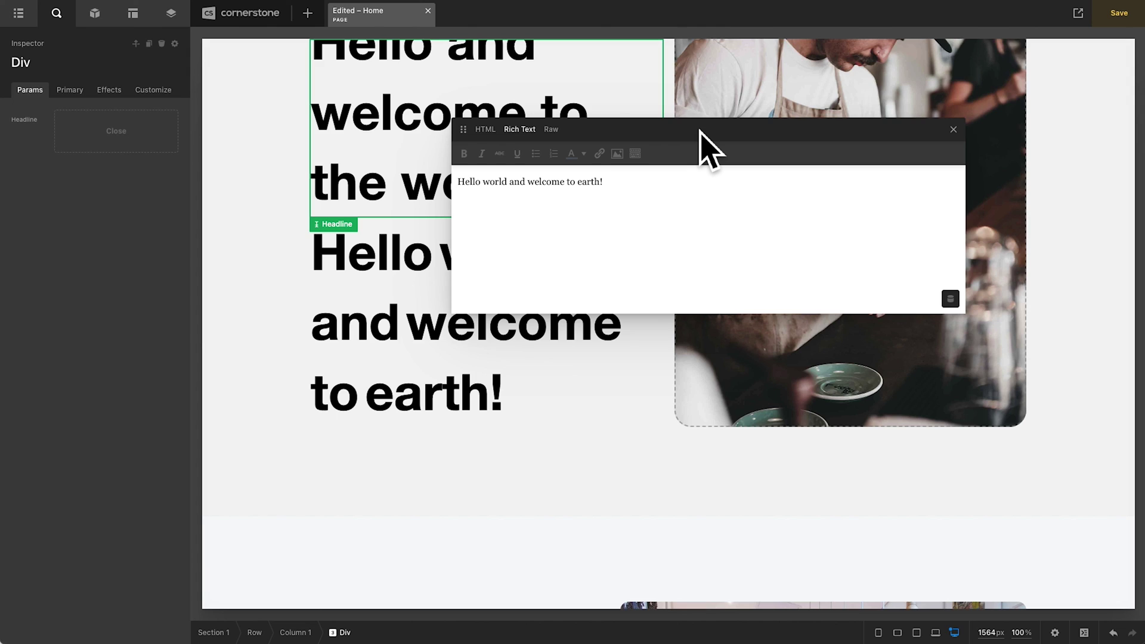